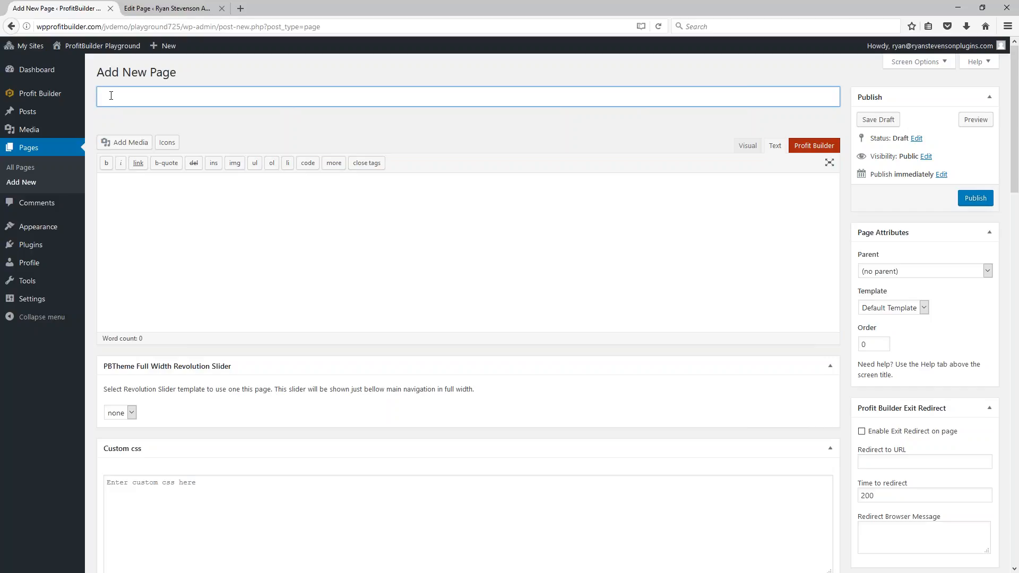
# - Publish the new page with the title "Test Page" and activate Profit Builder for it
pyautogui.write('Test Page')
pyautogui.click(972, 202)
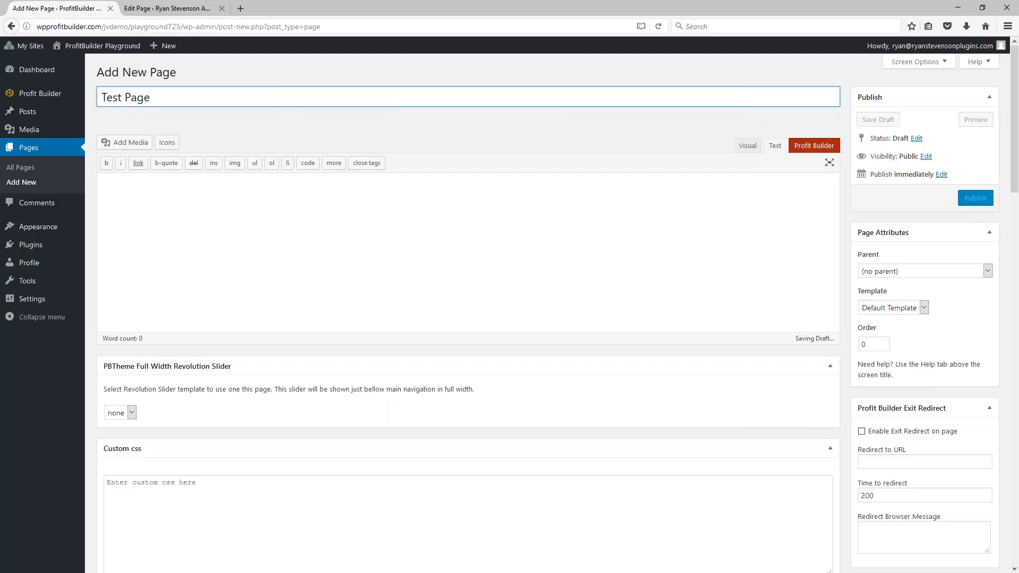
pyautogui.click(973, 200)
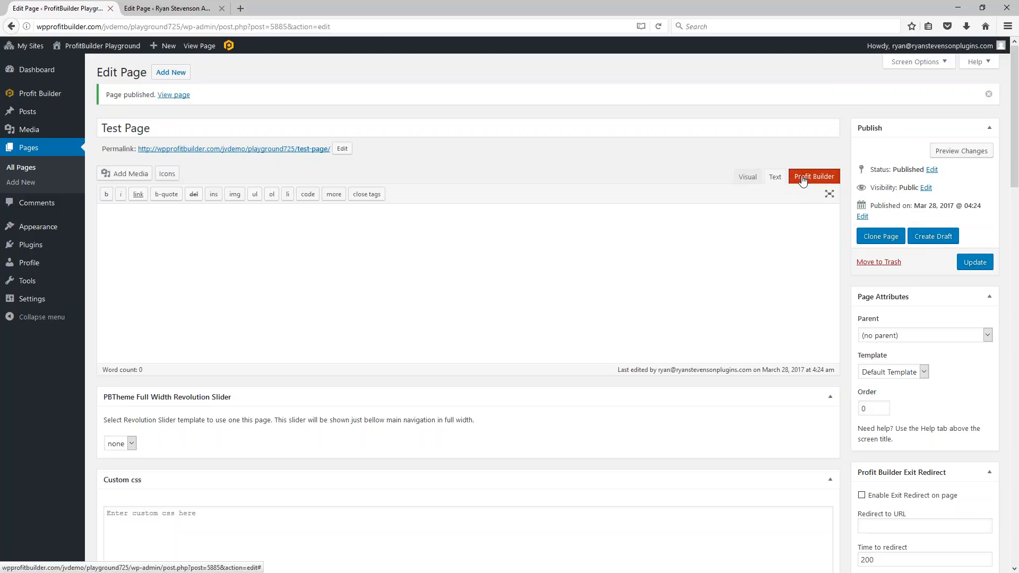
pyautogui.click(807, 180)
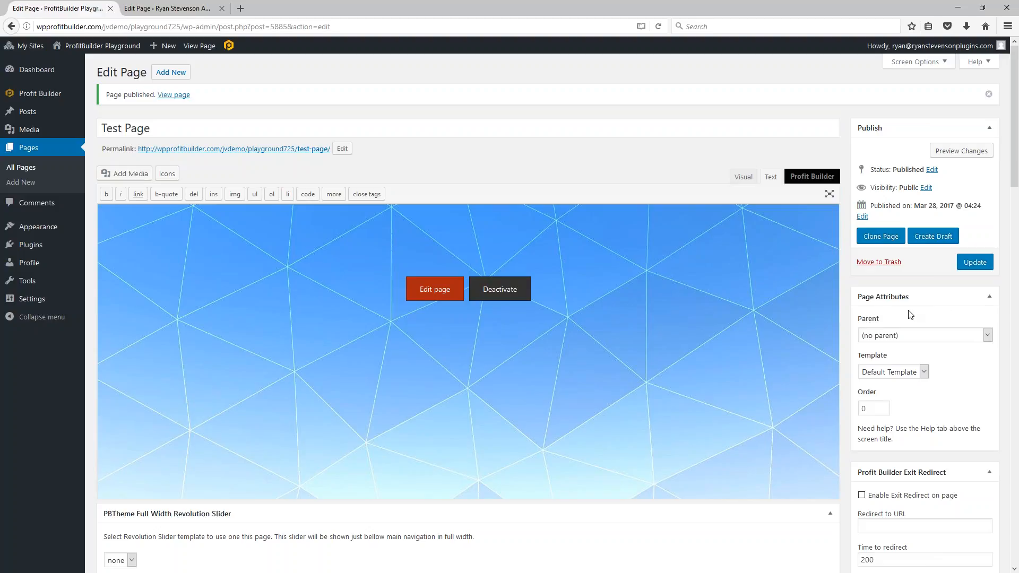
# - Examine the page's exit redirect, custom CSS, A/B test and funnel settings
pyautogui.scroll(-3, 911, 314)
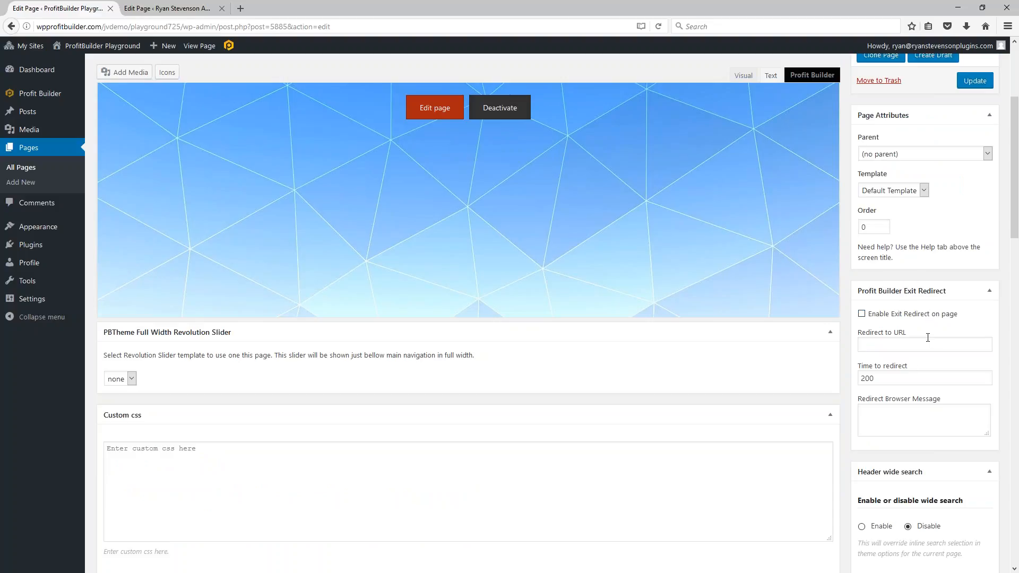
pyautogui.scroll(-8, 858, 466)
pyautogui.scroll(3, 521, 425)
pyautogui.scroll(-3, 239, 276)
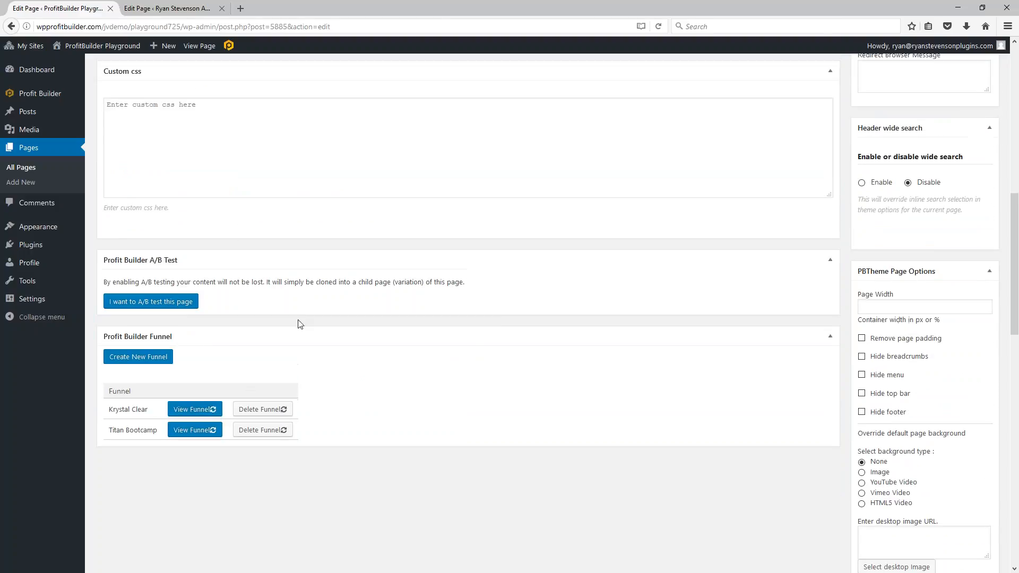
pyautogui.scroll(6, 299, 324)
pyautogui.scroll(-3, 261, 420)
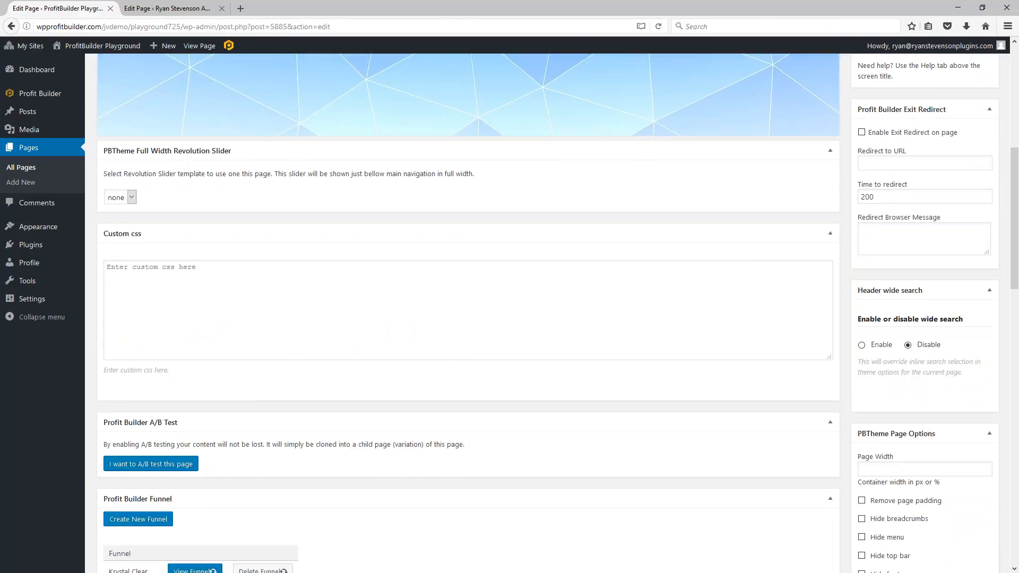
pyautogui.scroll(-2, 223, 393)
pyautogui.scroll(1, 196, 318)
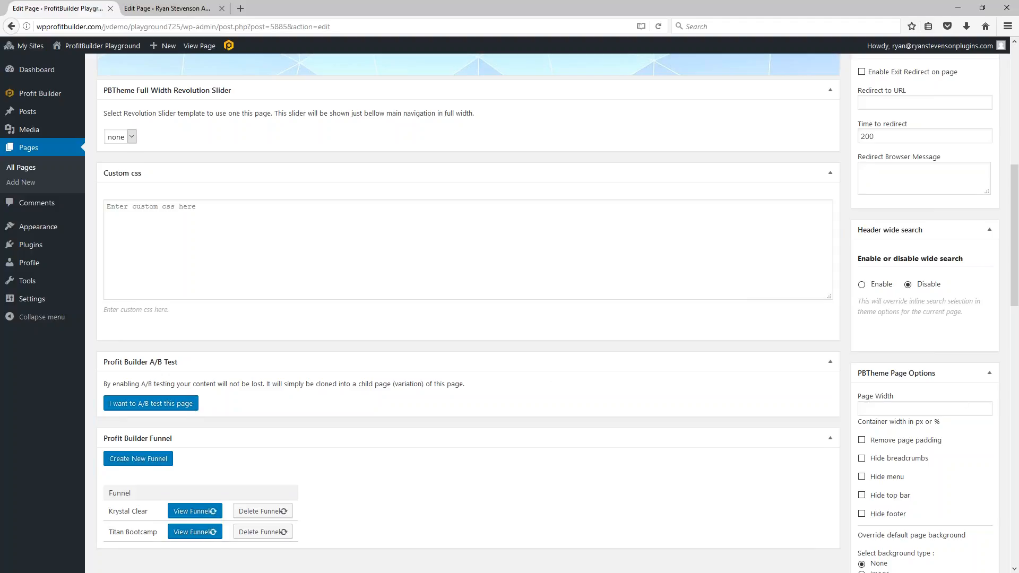
# - Review the PBTheme page options, including width, hidden elements, background image, video and retargeting pixel settings
pyautogui.scroll(-3, 960, 400)
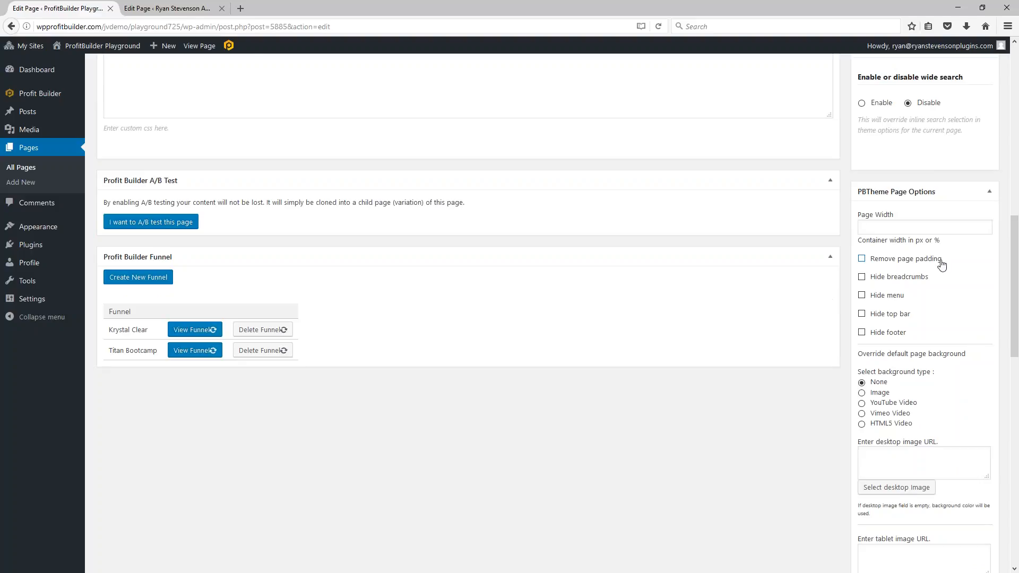
pyautogui.scroll(-9, 942, 265)
pyautogui.scroll(-3, 949, 258)
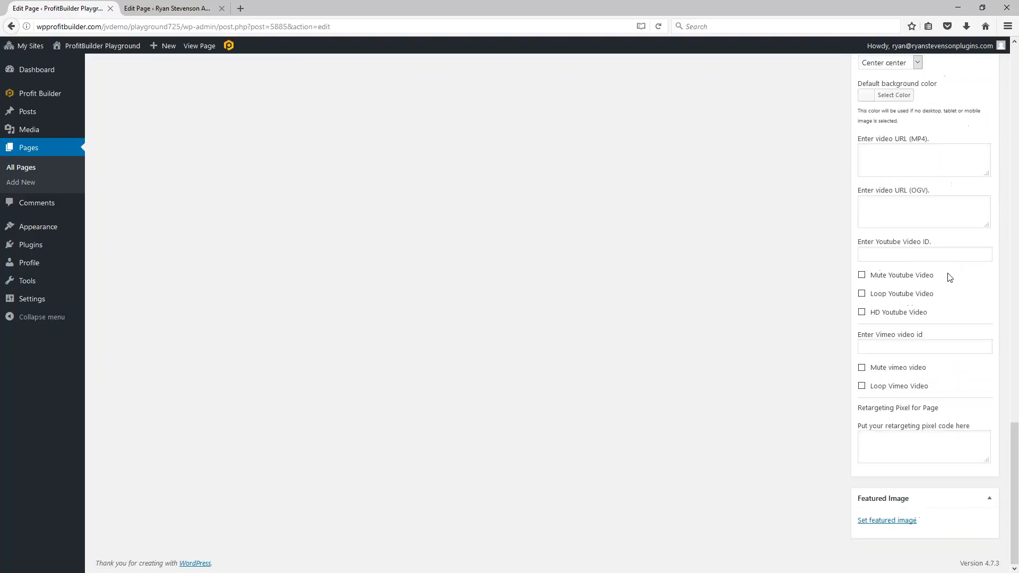
pyautogui.scroll(10, 557, 314)
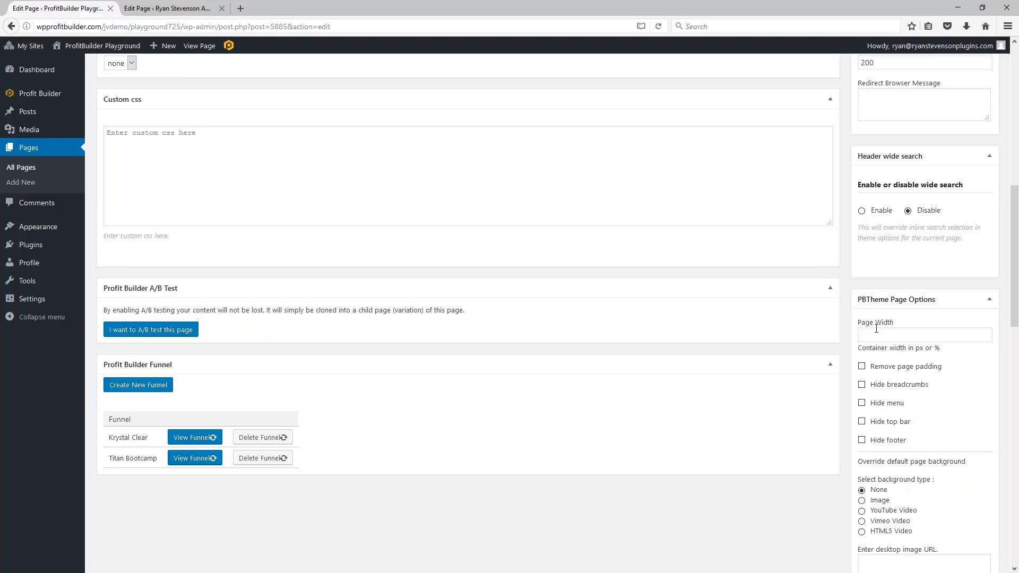
pyautogui.scroll(-3, 873, 340)
pyautogui.scroll(-4, 878, 367)
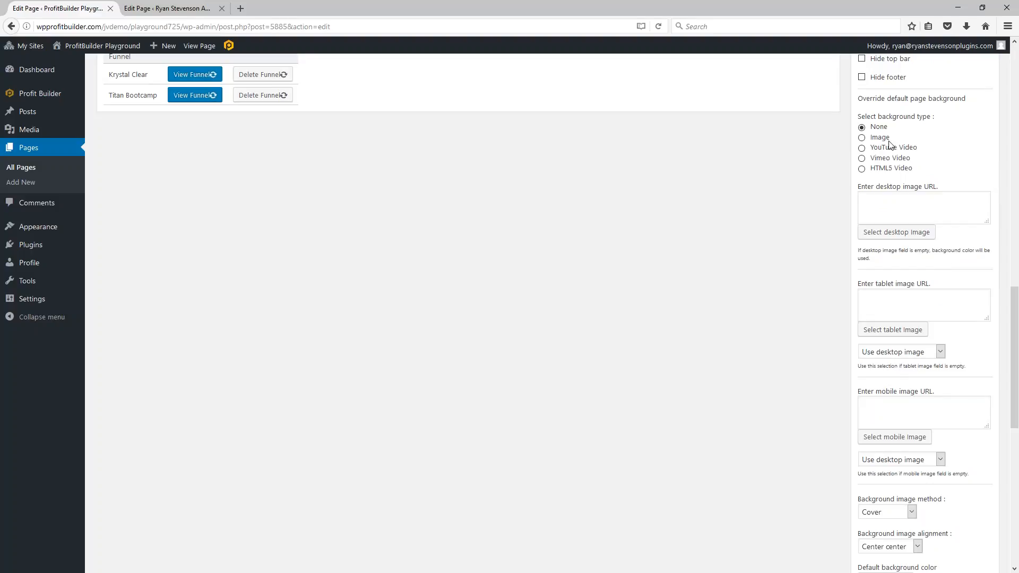
pyautogui.scroll(-4, 901, 209)
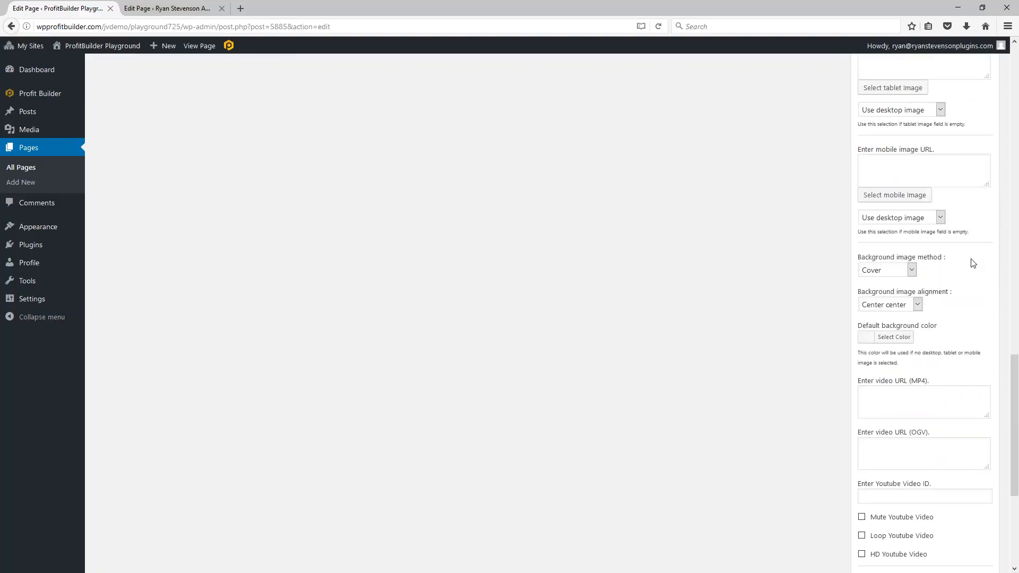
pyautogui.scroll(-4, 969, 258)
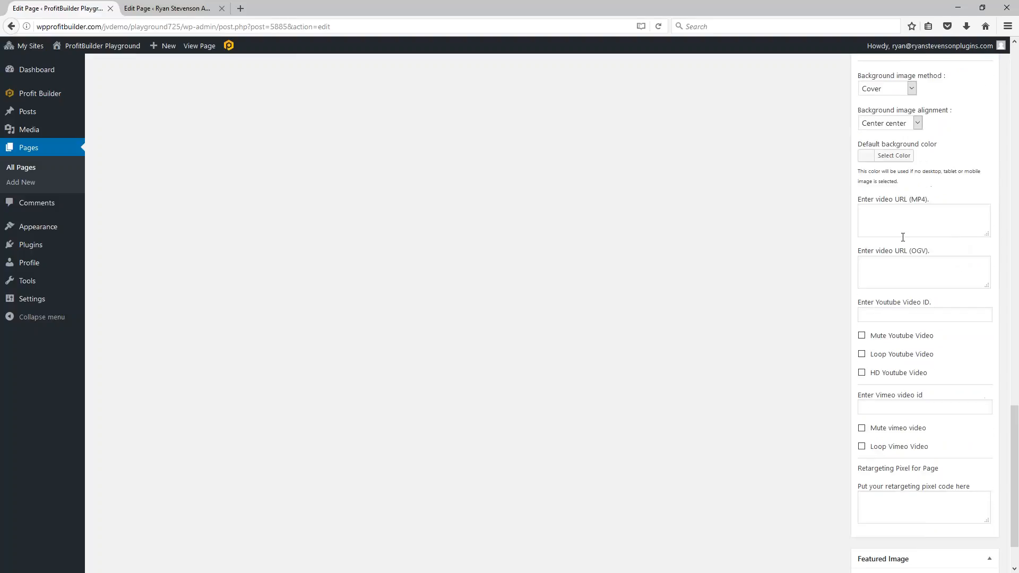
pyautogui.scroll(-2, 876, 323)
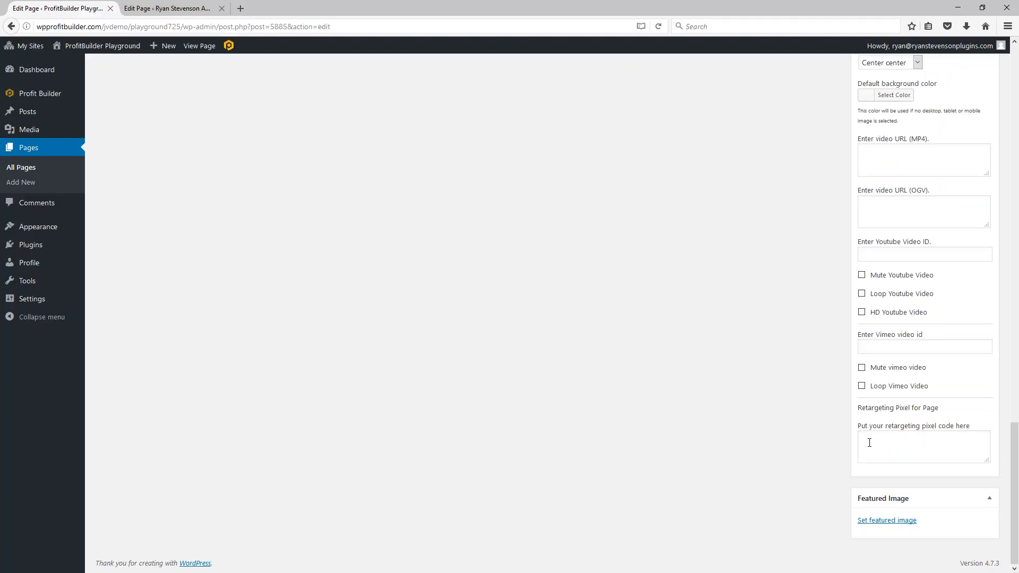
pyautogui.scroll(15, 885, 455)
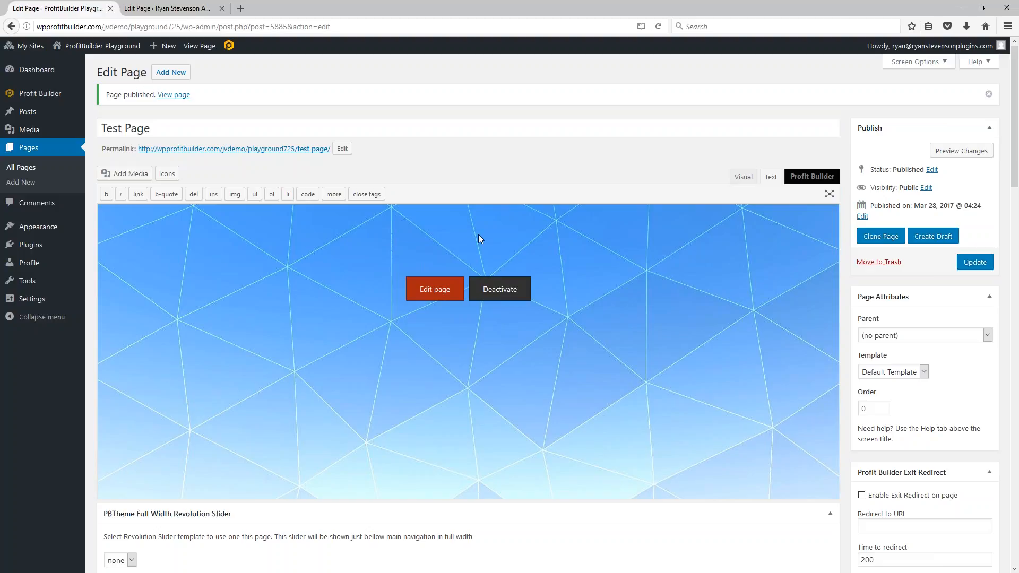
pyautogui.scroll(-7, 906, 395)
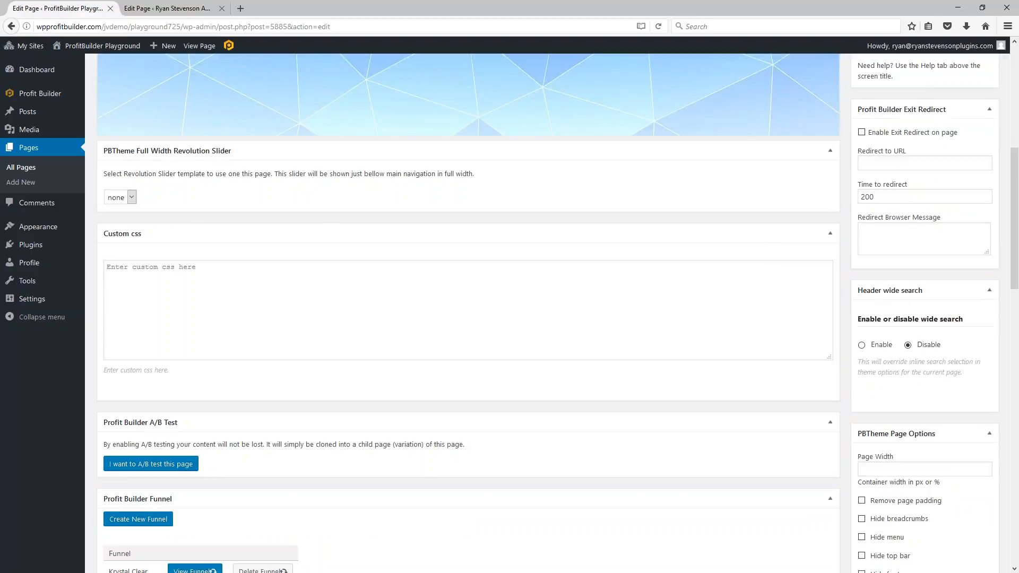
pyautogui.scroll(7, 829, 388)
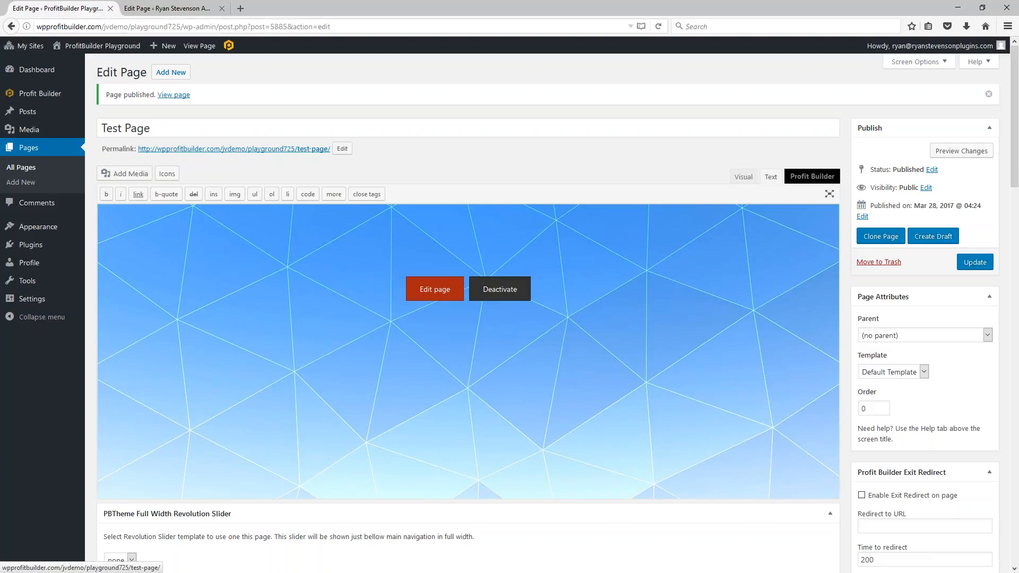
# - Check the Profit Builder template choices on the other site's page, then return to Test Page
pyautogui.click(160, 11)
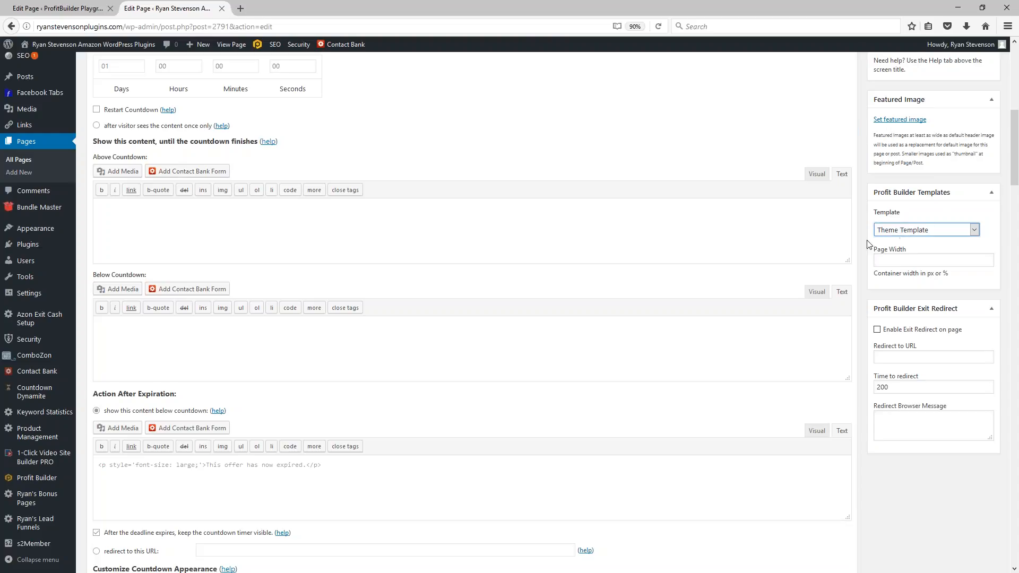
pyautogui.click(911, 232)
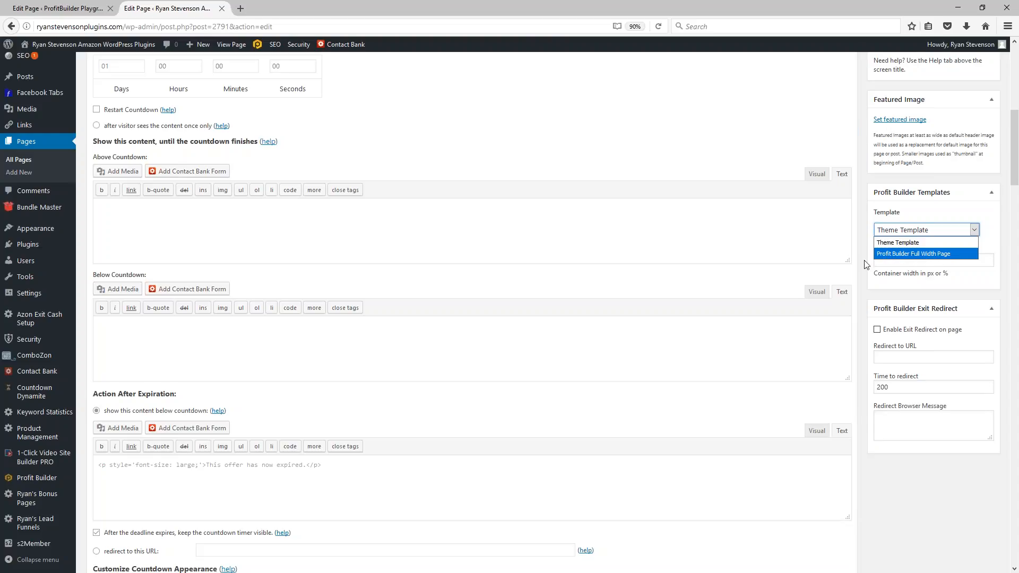
pyautogui.click(58, 9)
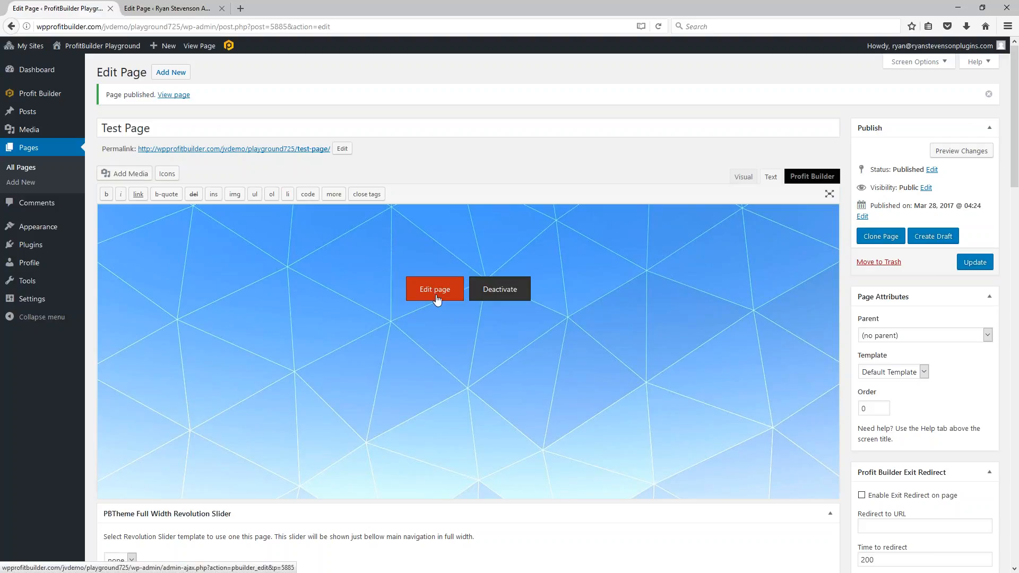
# - View Test Page in the Profit Builder editor, then leave it for the page's WordPress settings
pyautogui.click(434, 293)
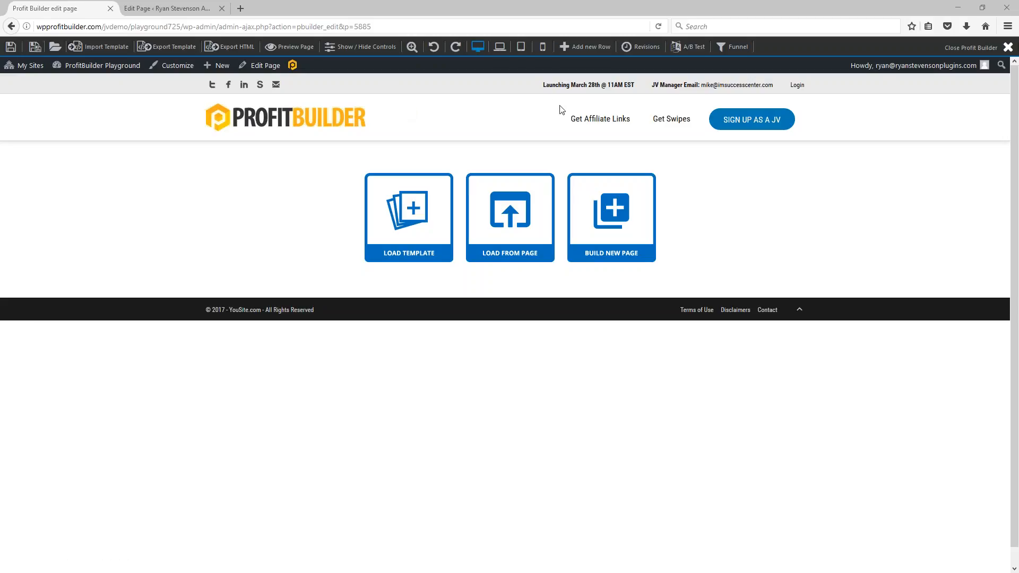
pyautogui.click(254, 67)
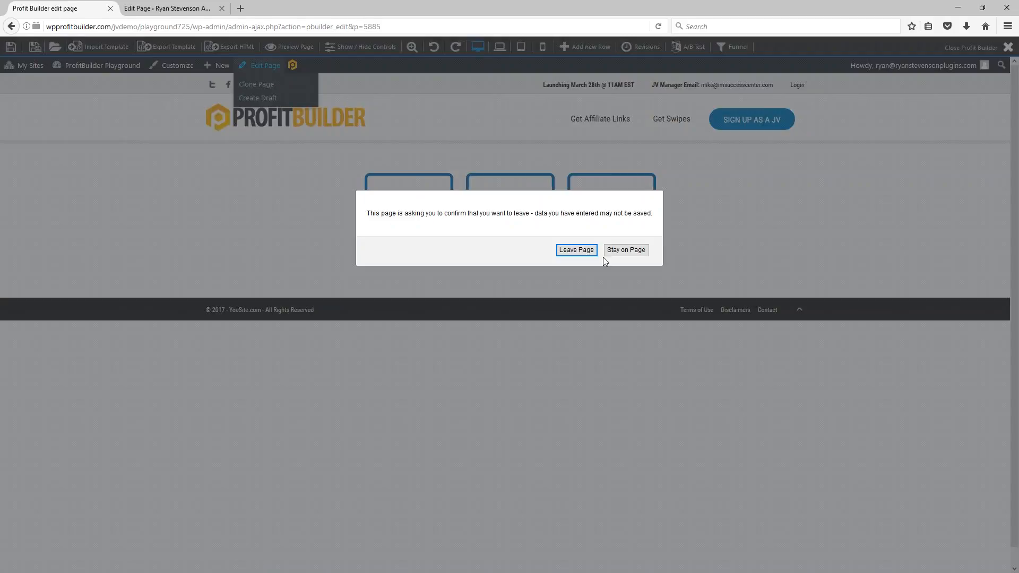
pyautogui.click(576, 250)
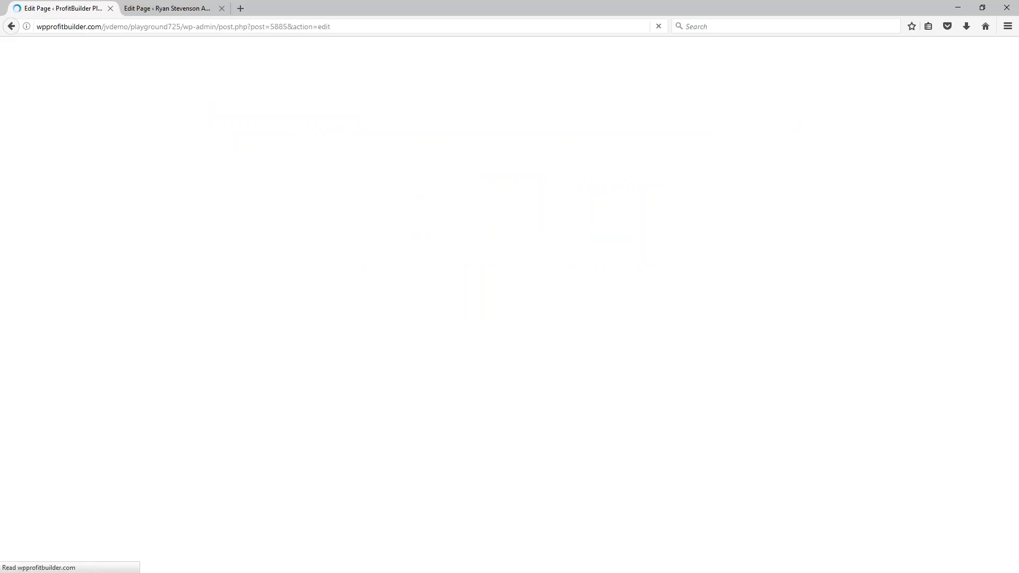
# - Hide the breadcrumbs, menu, top bar and footer in the PBTheme page options and update the page
pyautogui.scroll(-12, 923, 353)
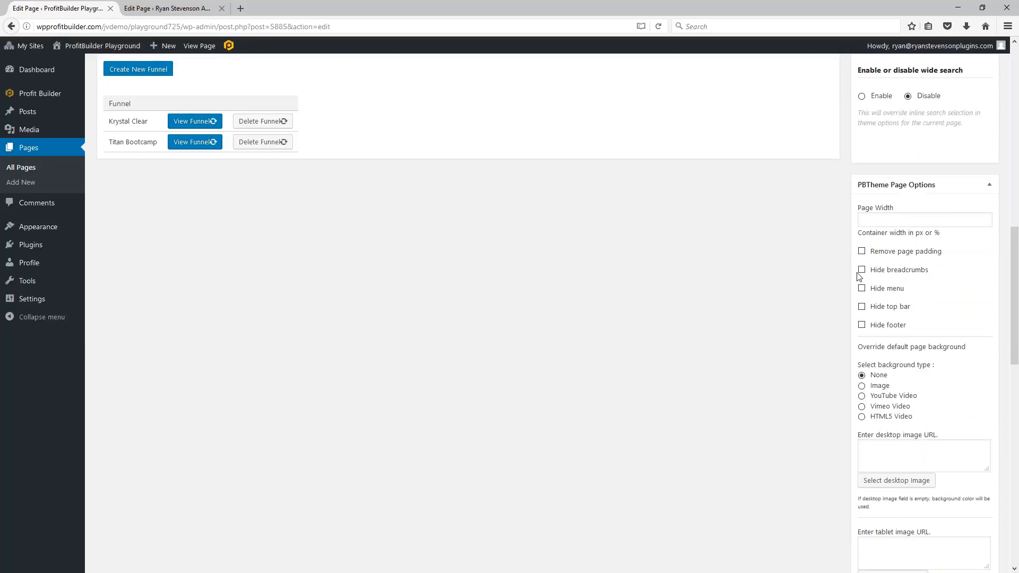
pyautogui.click(861, 270)
pyautogui.click(862, 288)
pyautogui.click(862, 306)
pyautogui.click(862, 325)
pyautogui.scroll(8, 921, 332)
pyautogui.scroll(5, 921, 324)
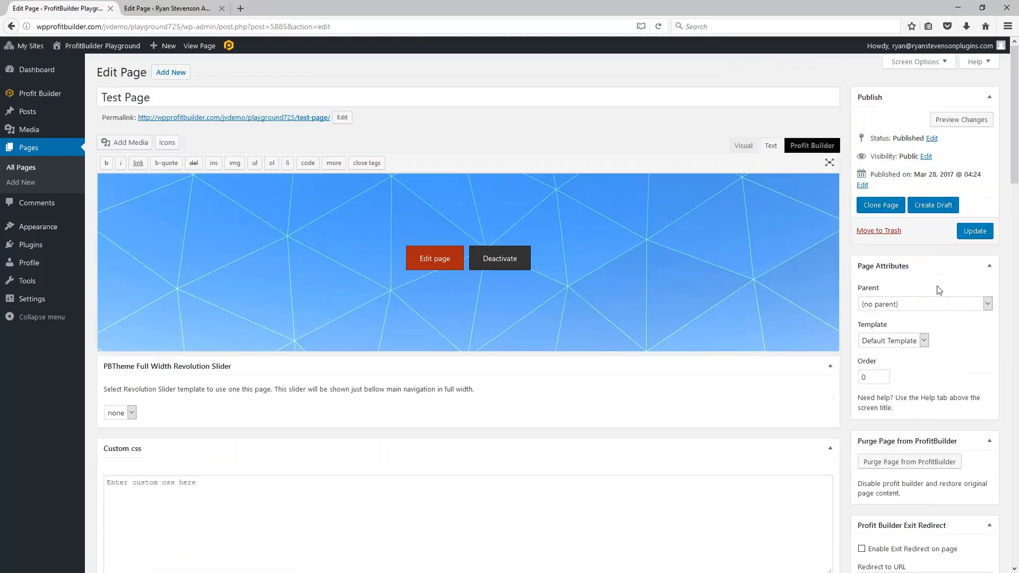
pyautogui.click(975, 231)
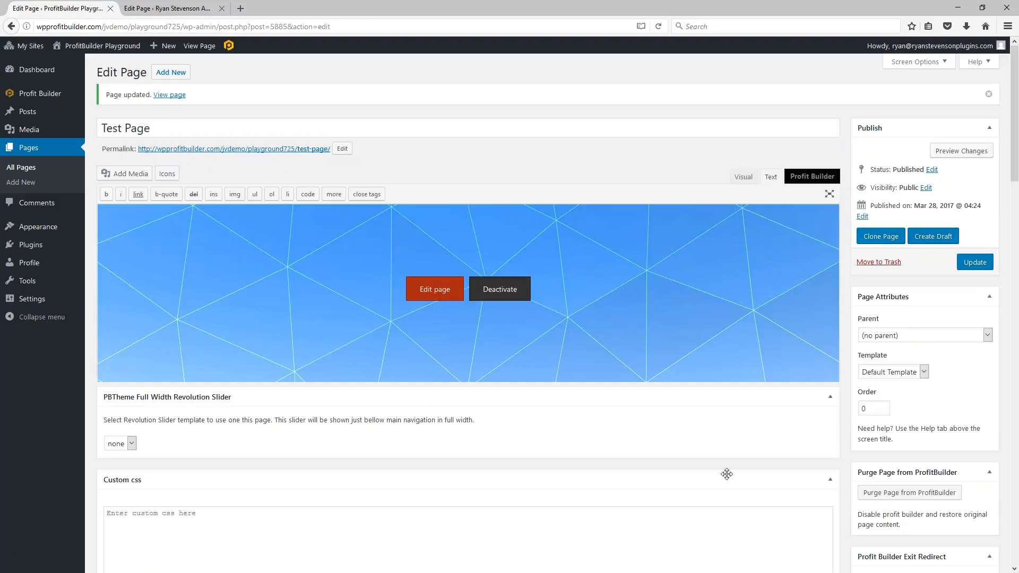
# - Start building Test Page from scratch in the Profit Builder editor and add a single-column row
pyautogui.click(423, 293)
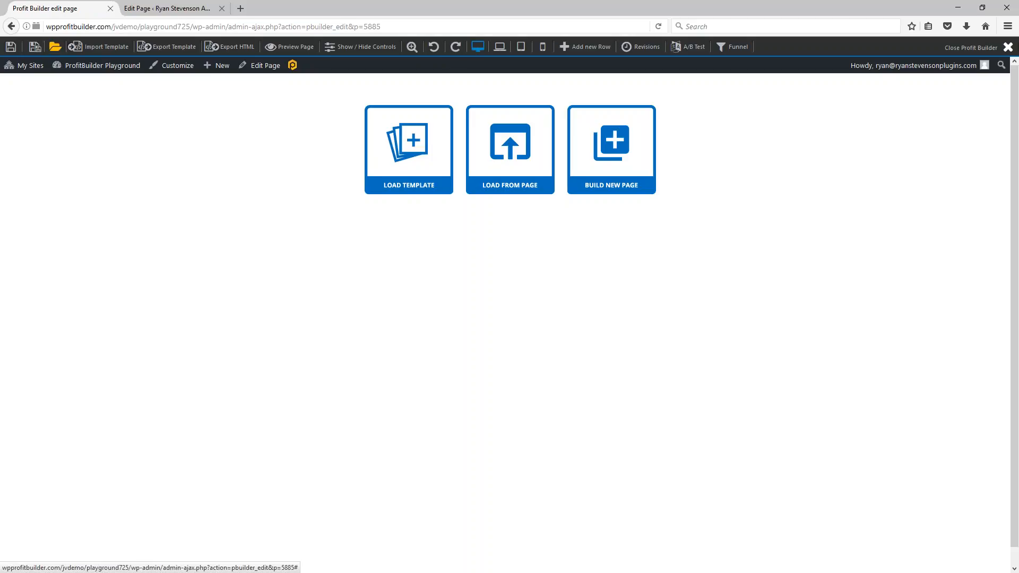
pyautogui.click(611, 151)
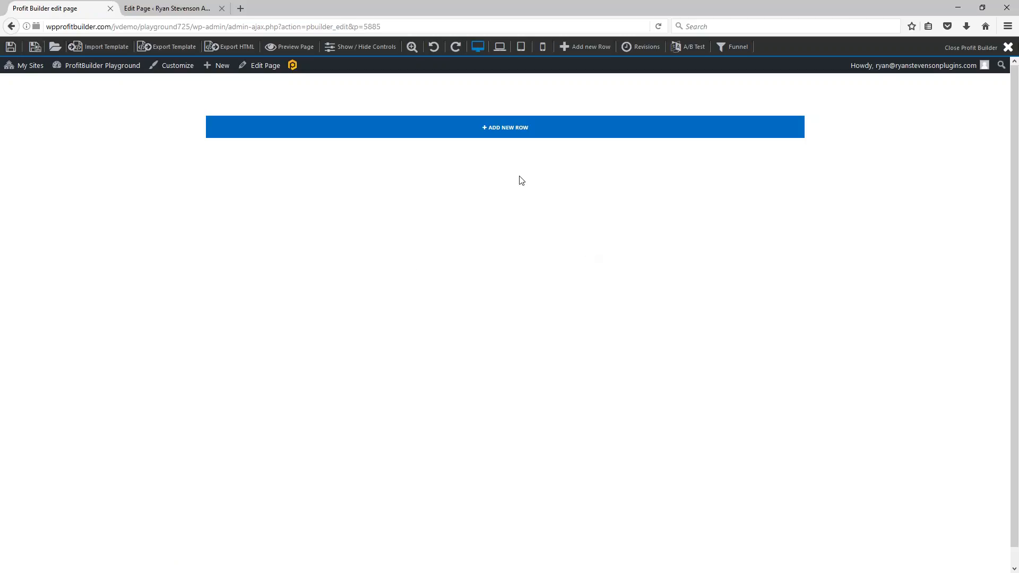
pyautogui.click(498, 132)
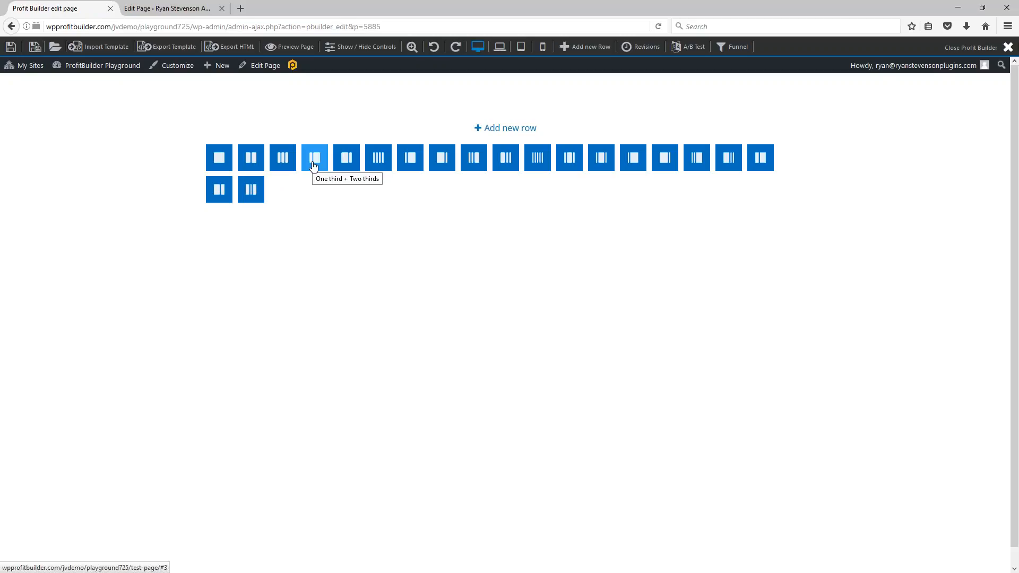
pyautogui.click(219, 165)
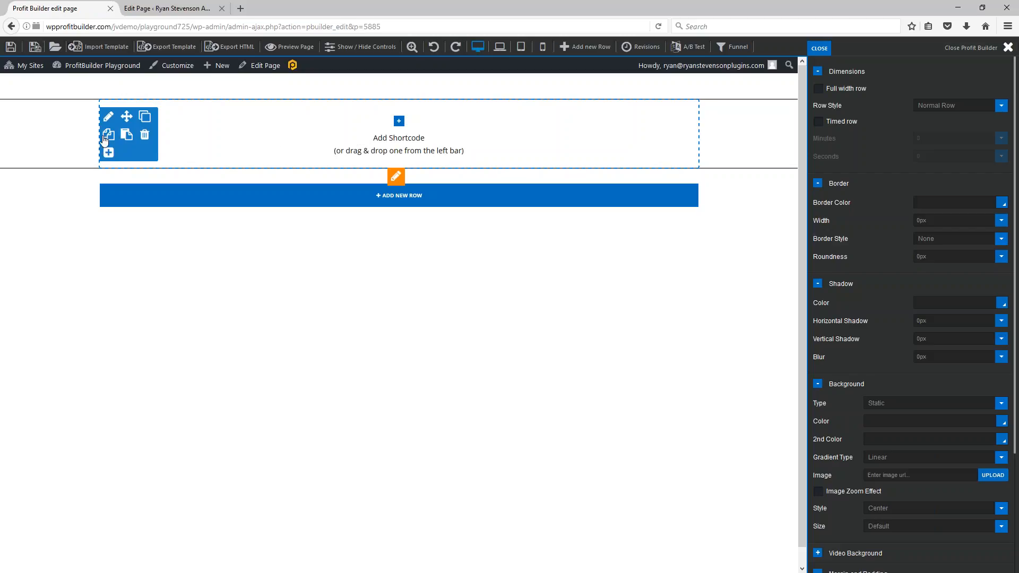
# - Add a row with two equal columns, and below it a row with a four-fifths and a one-fifth column
pyautogui.click(405, 202)
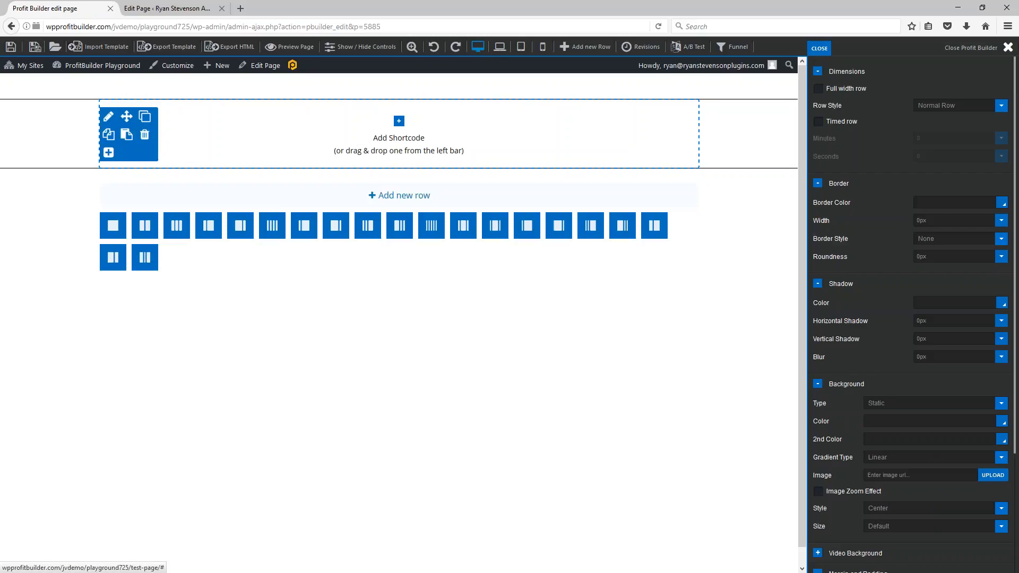
pyautogui.click(147, 233)
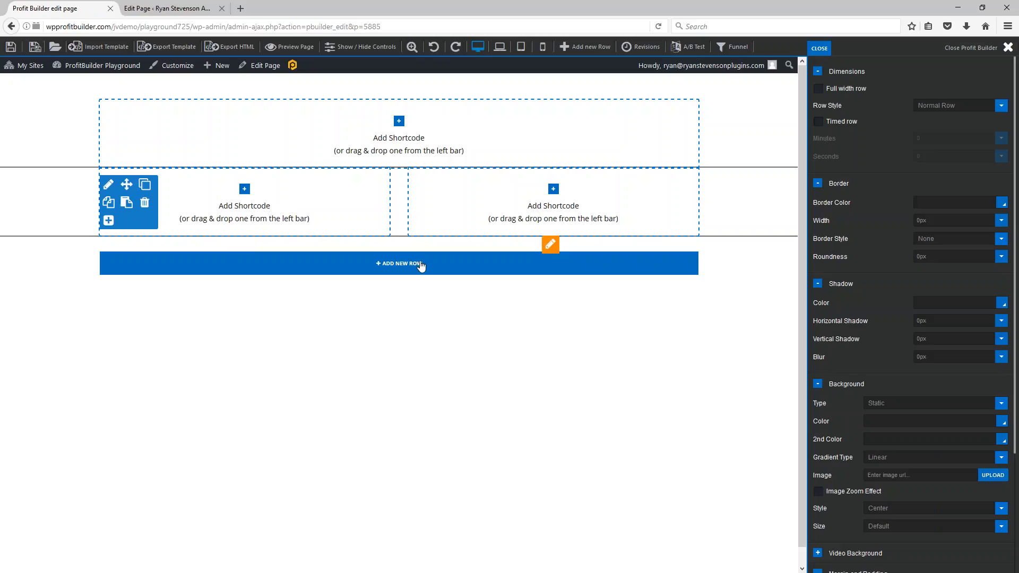
pyautogui.click(398, 266)
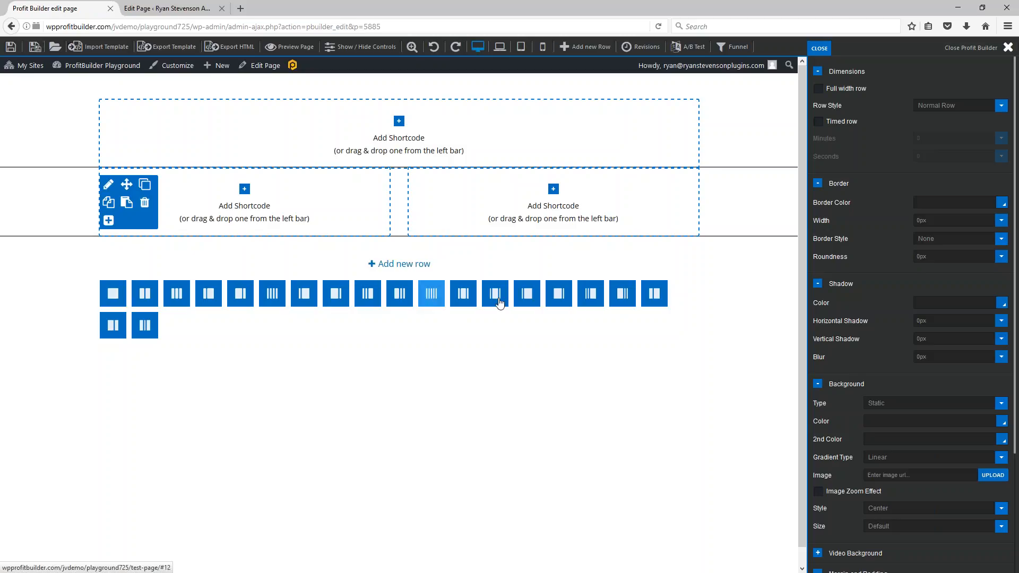
pyautogui.click(559, 295)
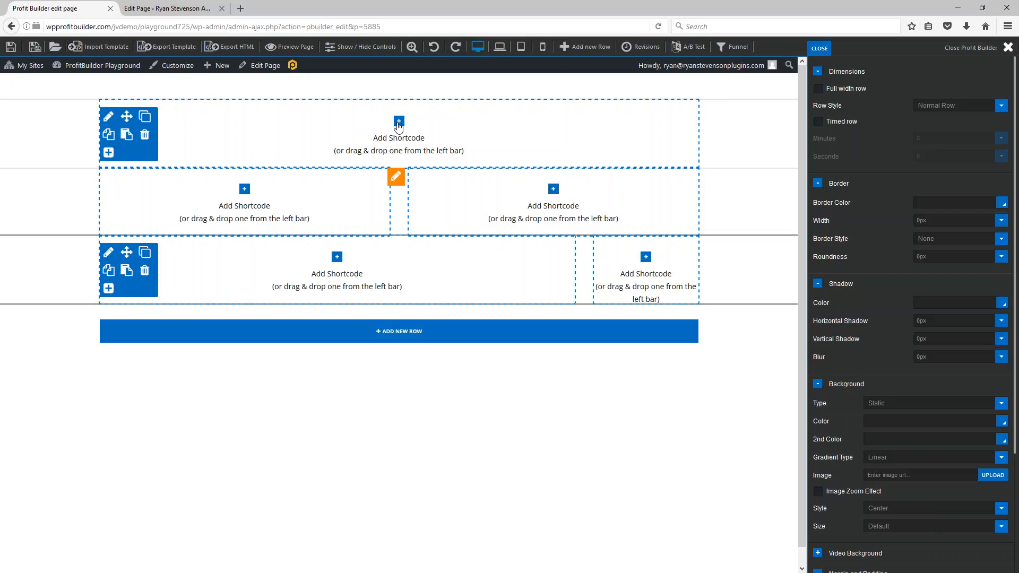
# - Examine the Basic, Charts, Bars, Counters, Content, Advanced and Link Lists Elements shortcode groups available for the single-column row
pyautogui.click(399, 122)
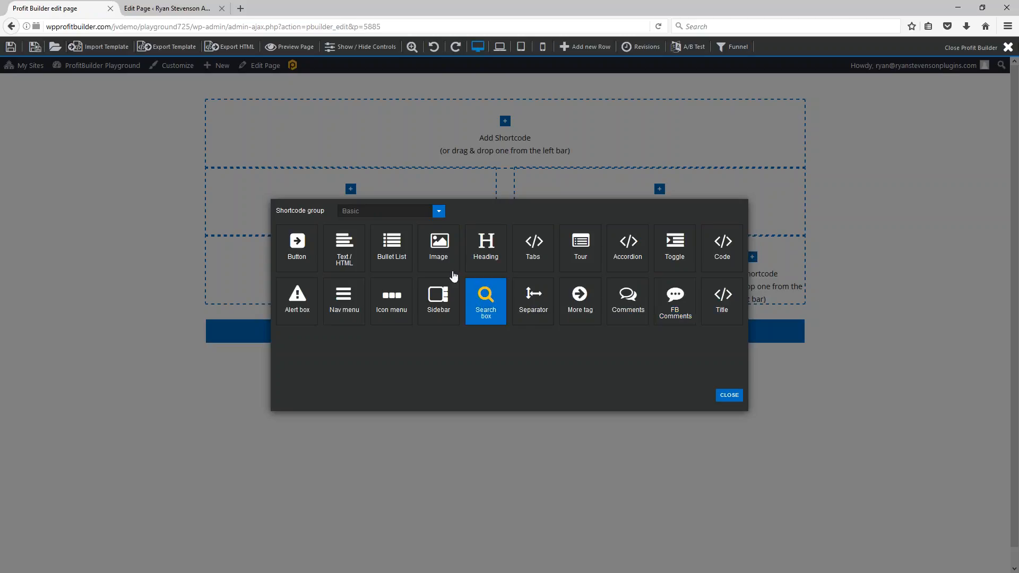
pyautogui.click(438, 213)
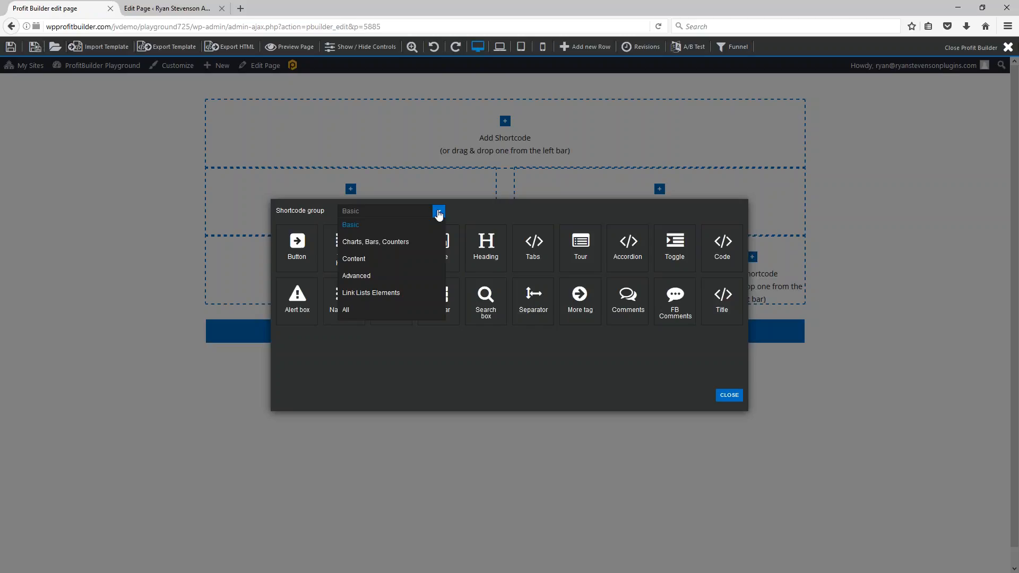
pyautogui.click(356, 245)
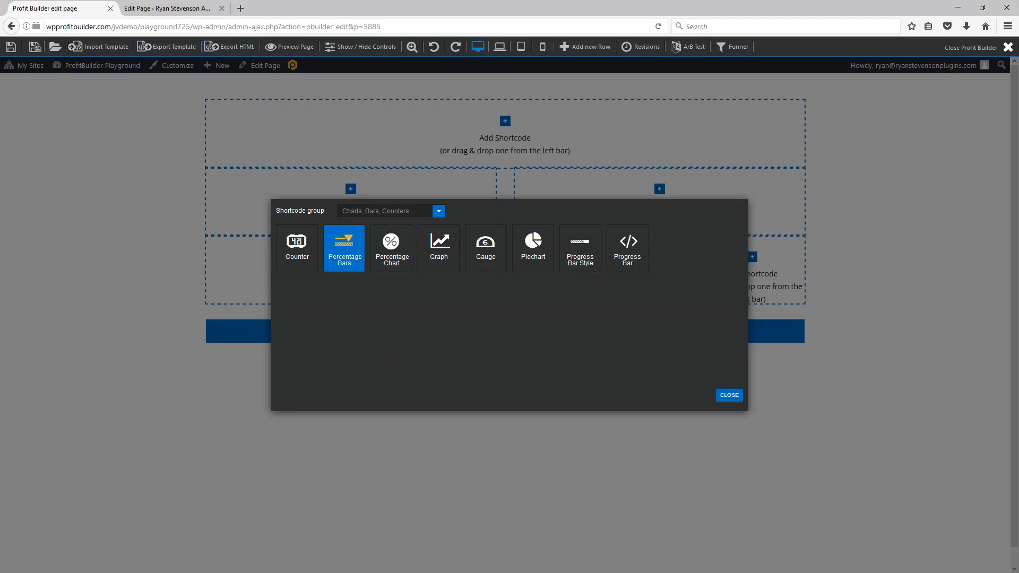
pyautogui.click(441, 212)
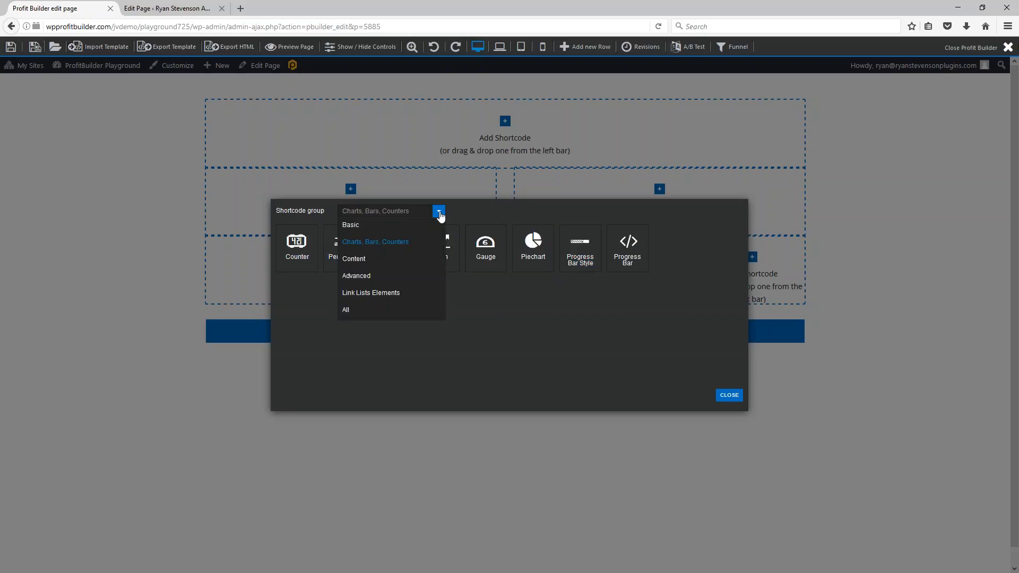
pyautogui.click(359, 262)
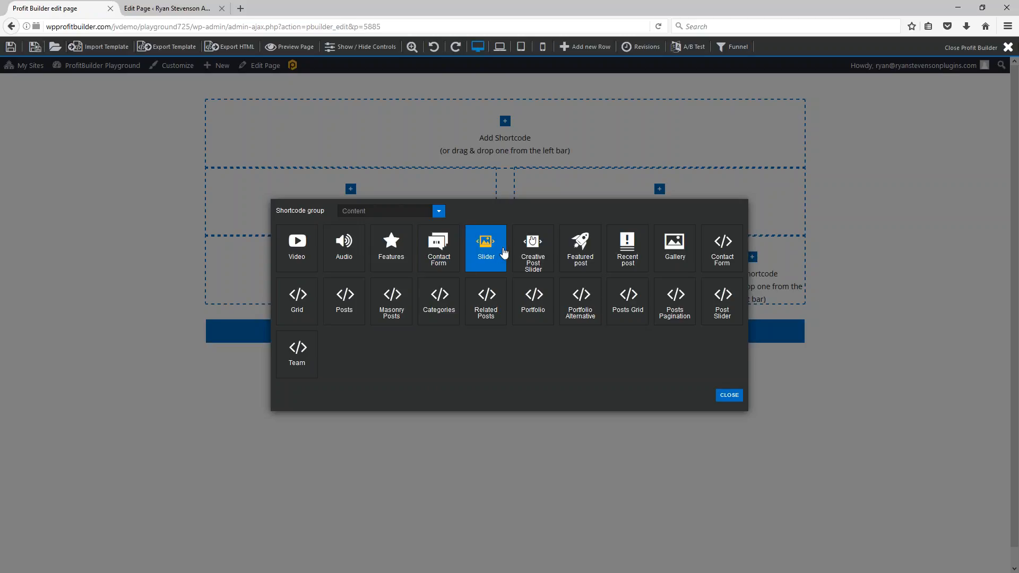
pyautogui.click(410, 215)
pyautogui.click(414, 276)
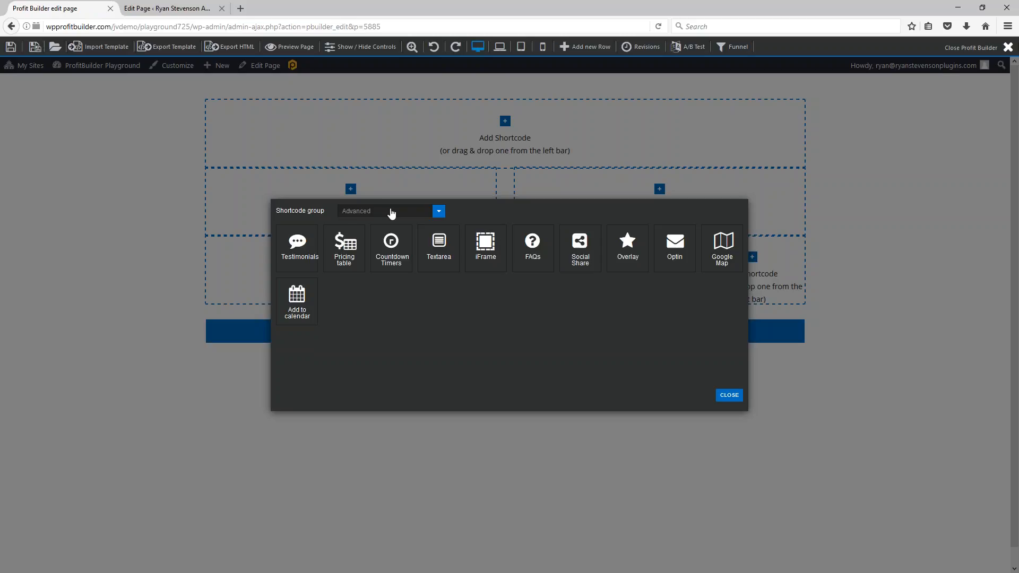
pyautogui.click(389, 213)
pyautogui.click(353, 296)
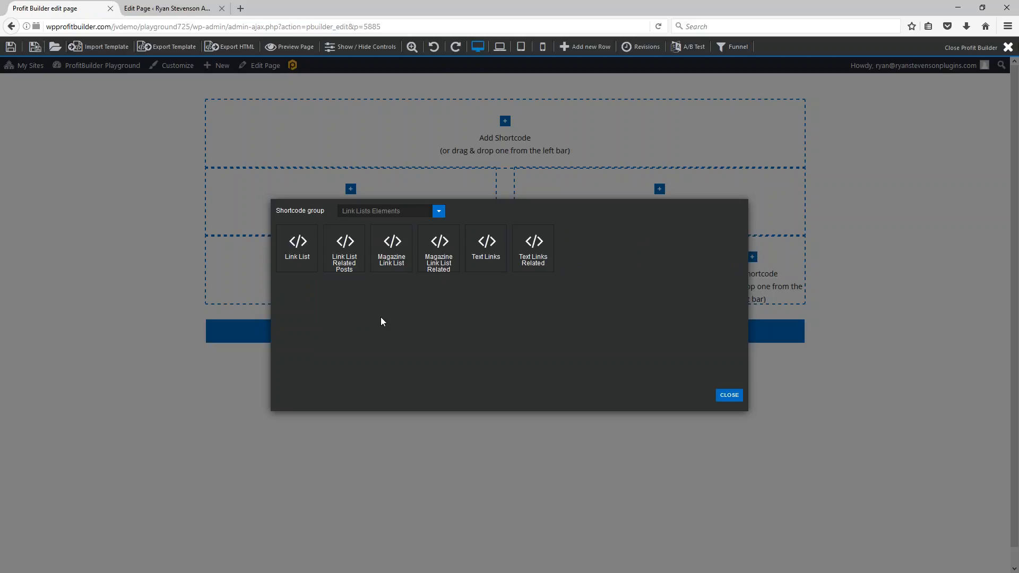
# - Add a Heading shortcode from the Basic group to the single-column row and set its text to "Say What I Want"
pyautogui.click(364, 211)
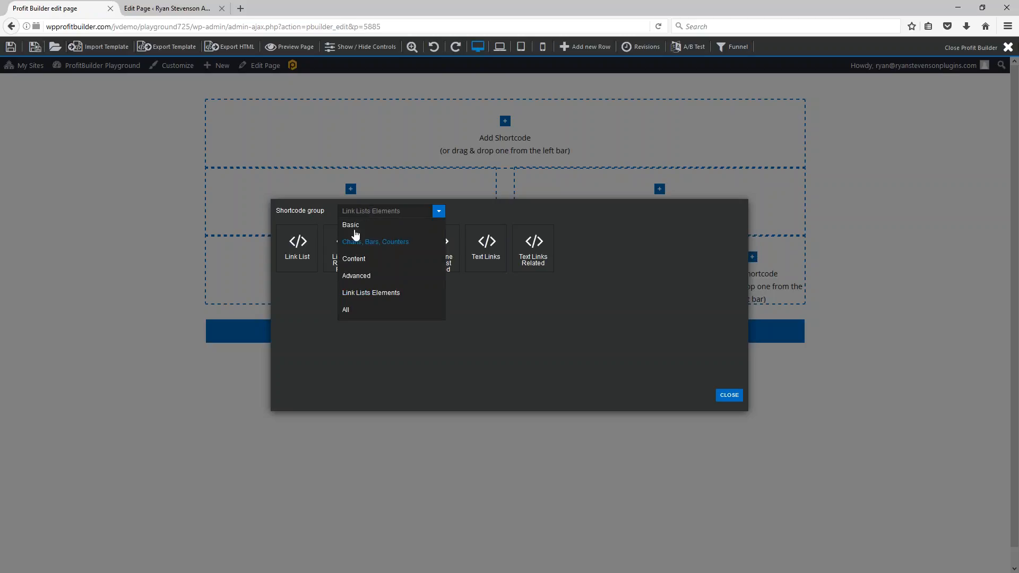
pyautogui.click(351, 225)
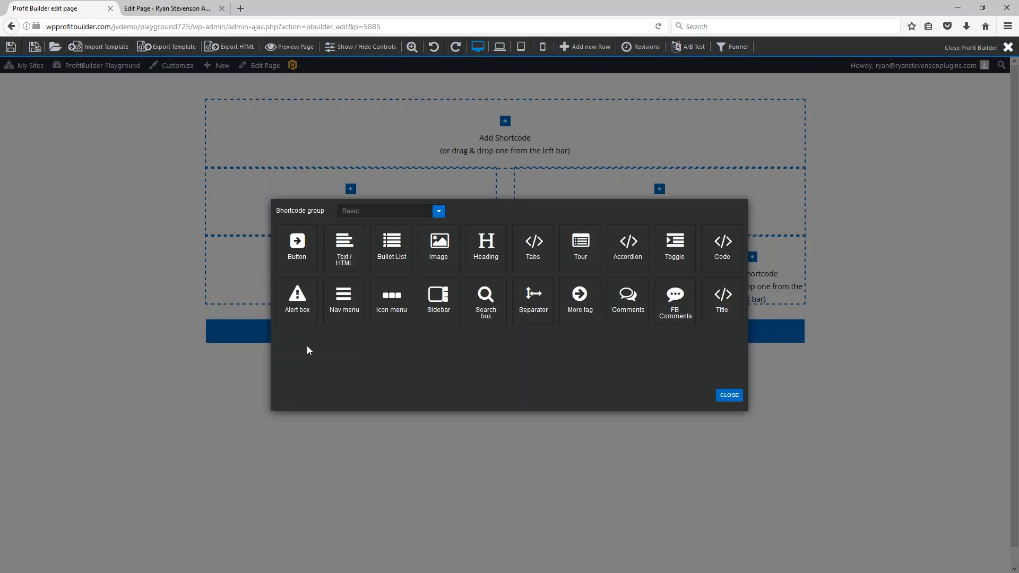
pyautogui.click(484, 245)
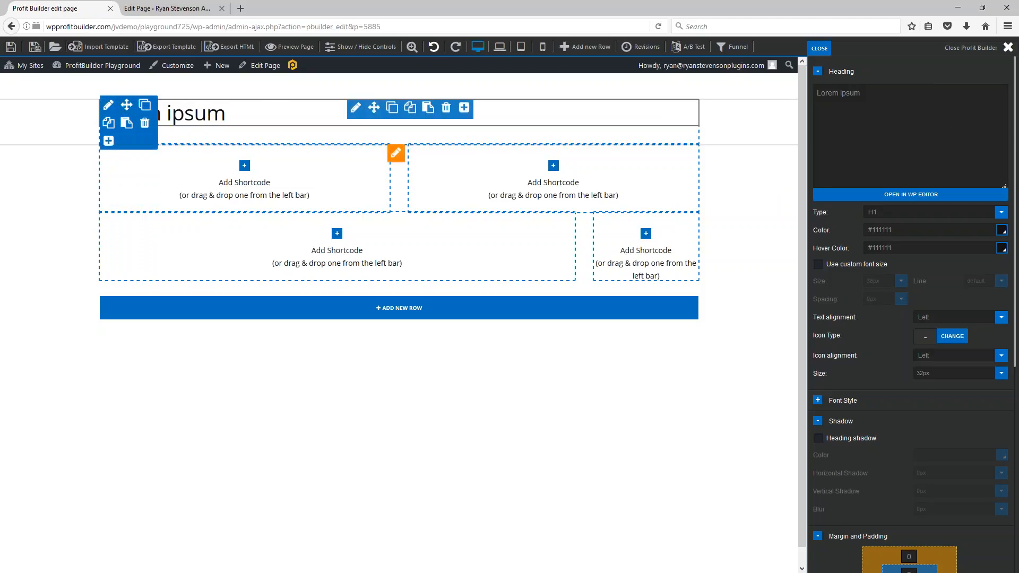
pyautogui.click(876, 93)
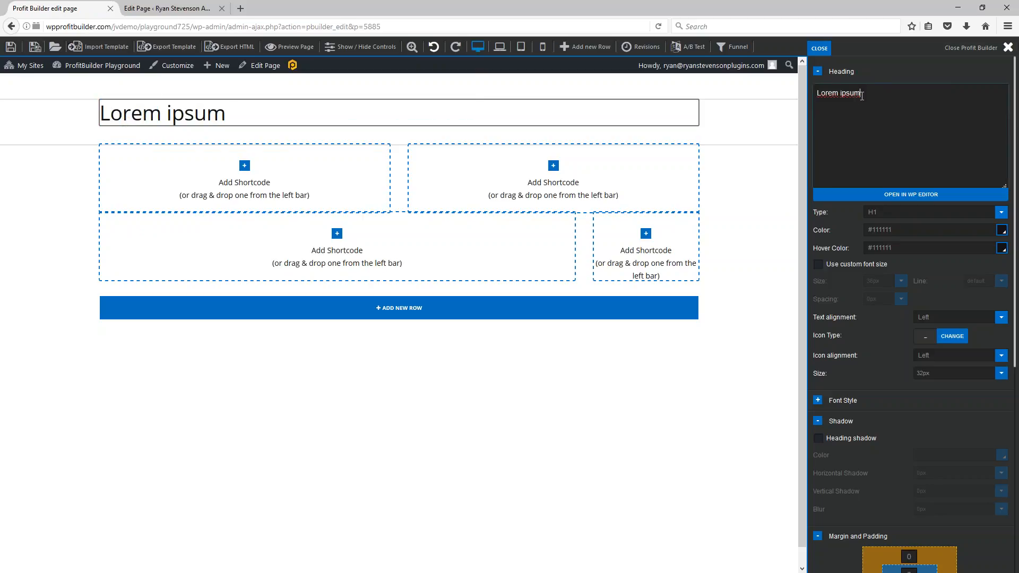
pyautogui.hotkey('ctrl', 'a')
pyautogui.write('Say What I Wan')
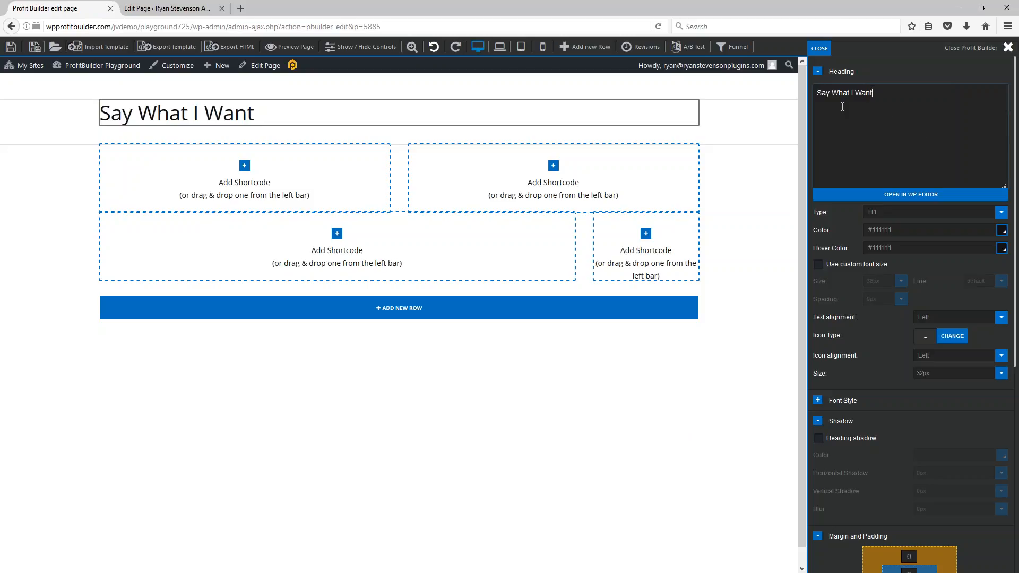
# - Shorten the heading's text field, and save "Say What I Want" as its content in the WP editor's text mode
pyautogui.moveTo(109, 125)
pyautogui.moveTo(1004, 185); pyautogui.dragTo(980, 109)
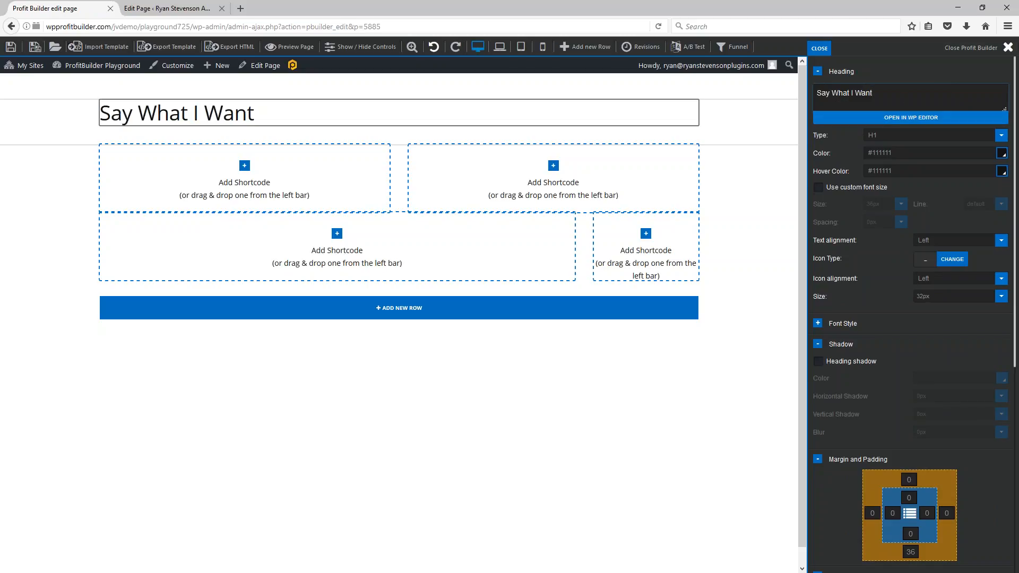
pyautogui.click(903, 120)
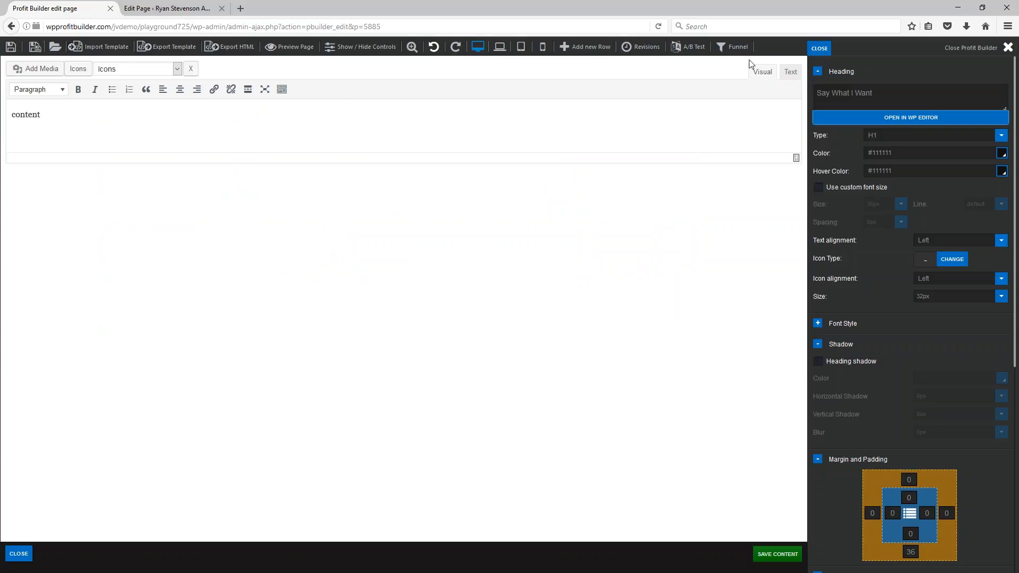
pyautogui.click(791, 81)
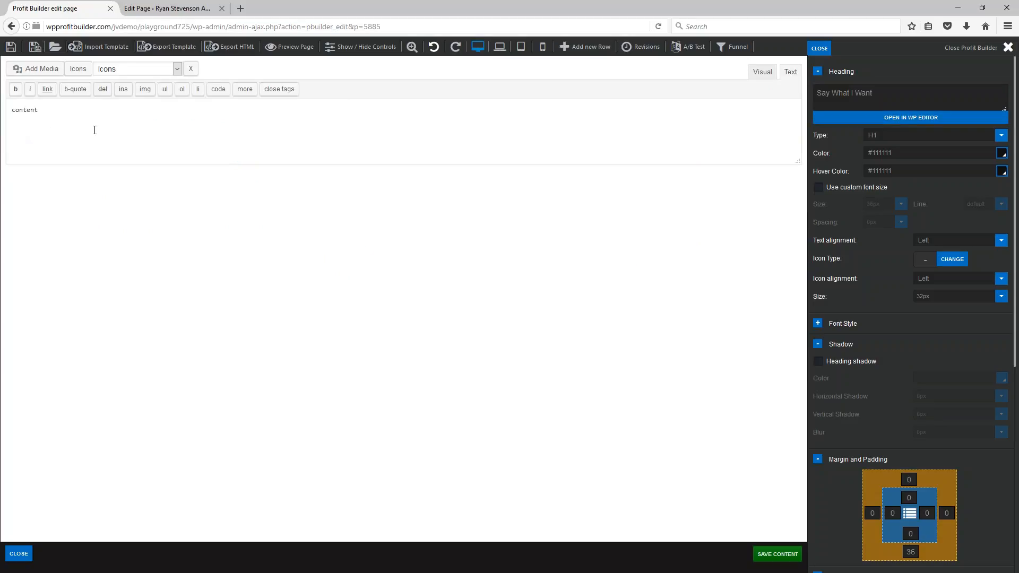
pyautogui.moveTo(76, 117); pyautogui.dragTo(4, 113)
pyautogui.write('Say What I w')
pyautogui.press('BackSpace')
pyautogui.write('Want')
pyautogui.click(775, 554)
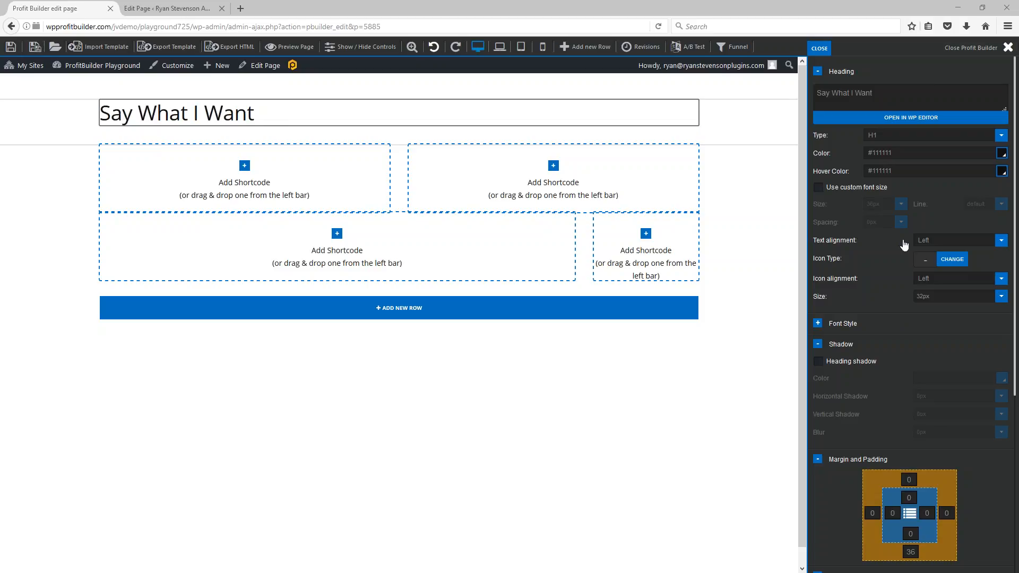
# - Pick the dark red #982e2e as the heading's text color and set its text alignment to Center
pyautogui.click(892, 153)
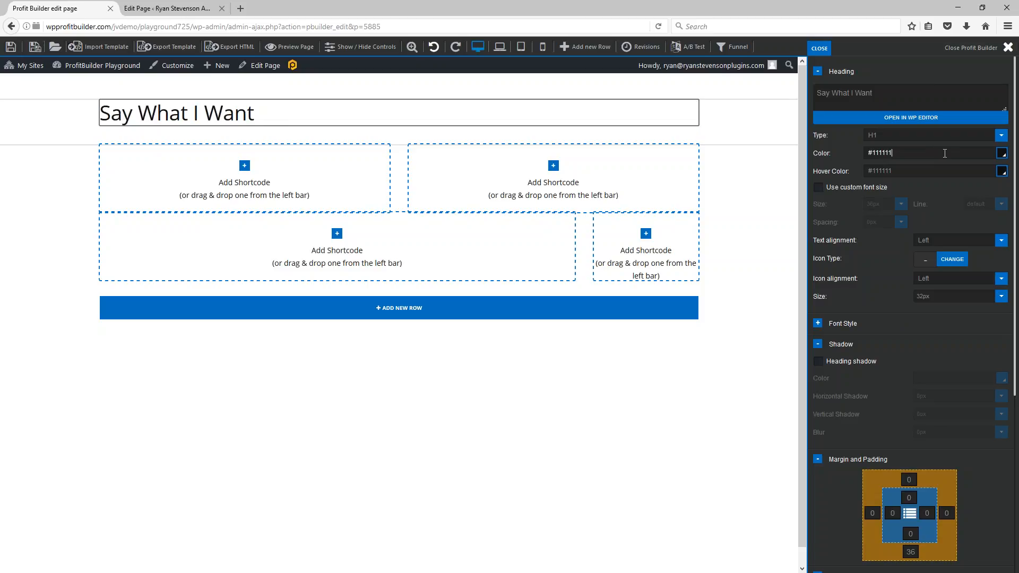
pyautogui.click(1002, 155)
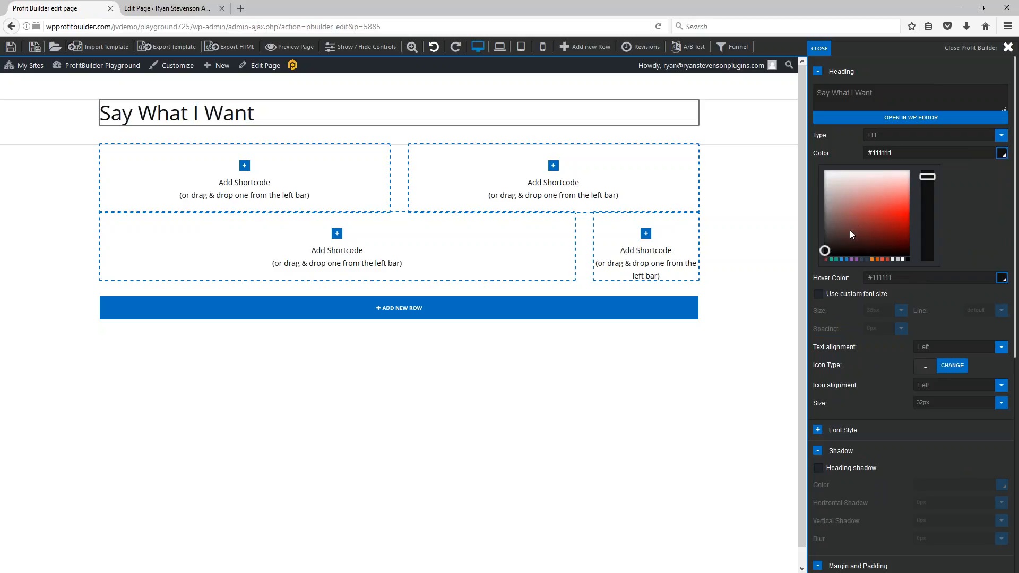
pyautogui.moveTo(877, 236); pyautogui.dragTo(869, 222)
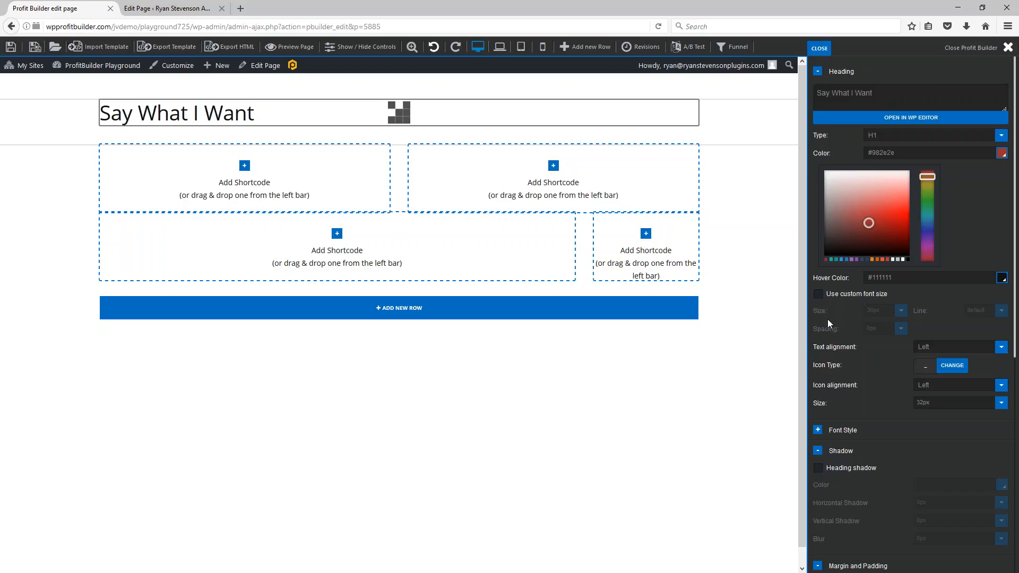
pyautogui.click(950, 347)
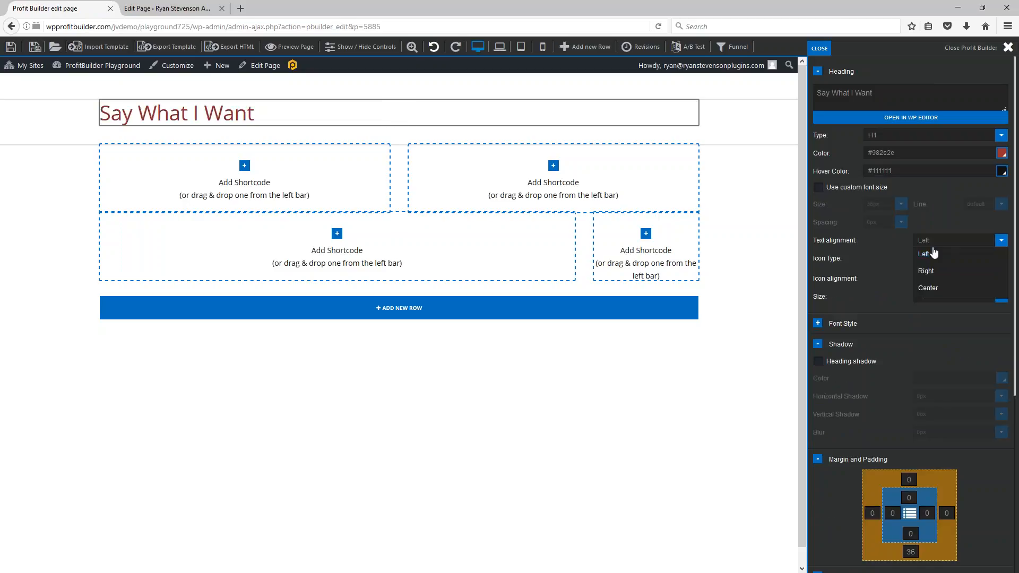
pyautogui.click(929, 290)
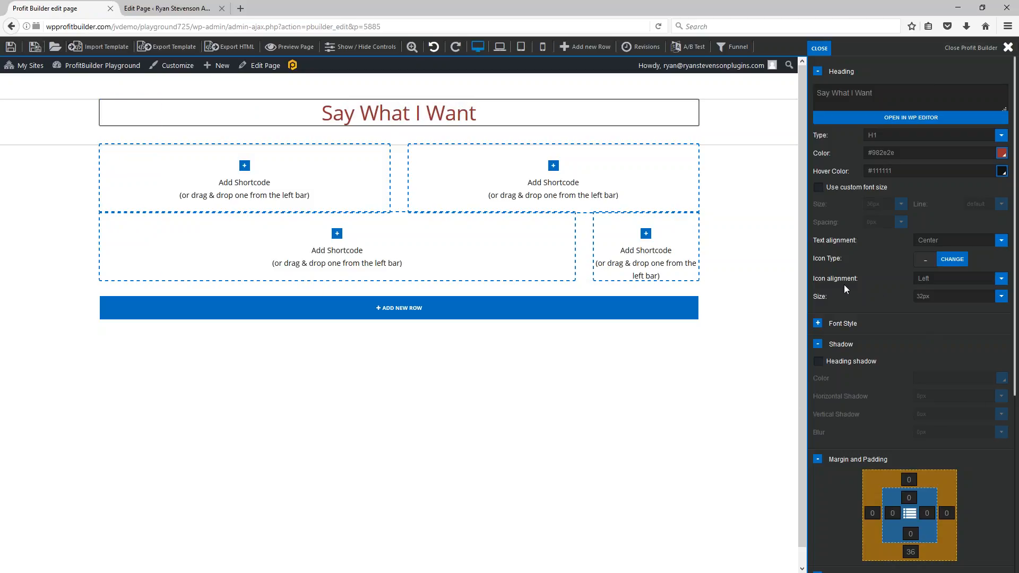
# - Try the Arial and Arial Black font families on the heading and check which font styles they offer
pyautogui.click(818, 324)
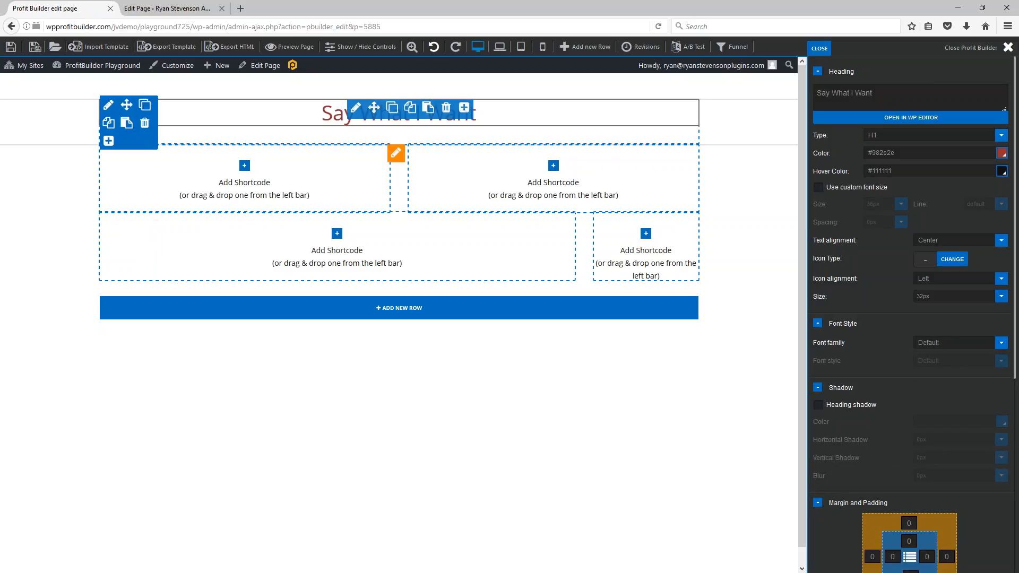
pyautogui.click(1000, 344)
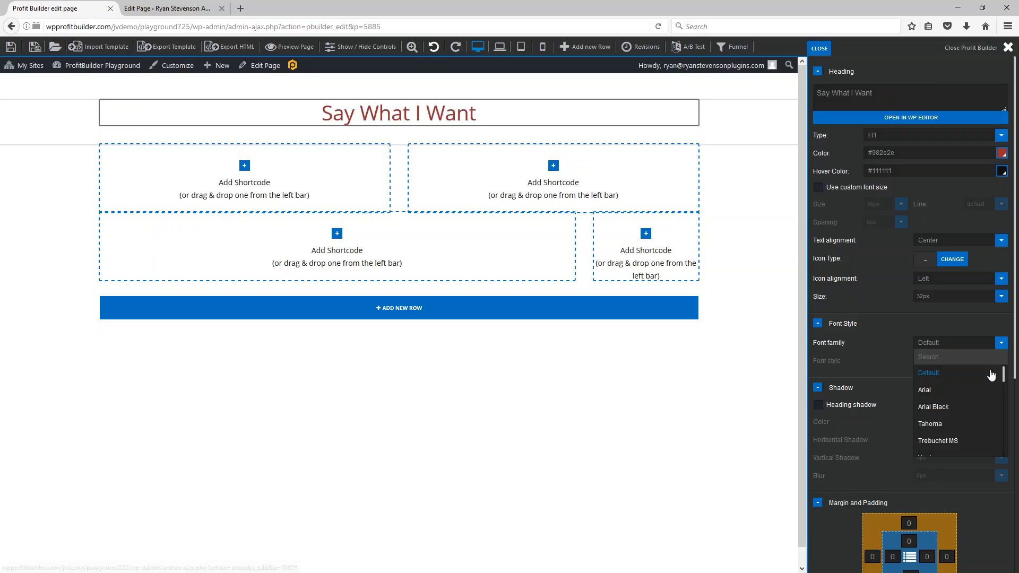
pyautogui.click(925, 392)
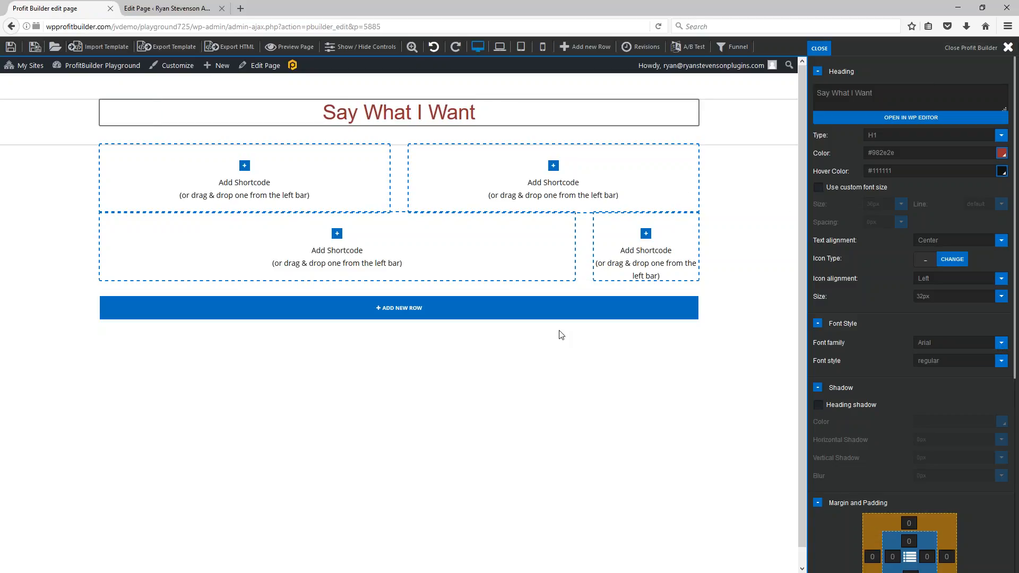
pyautogui.click(1000, 362)
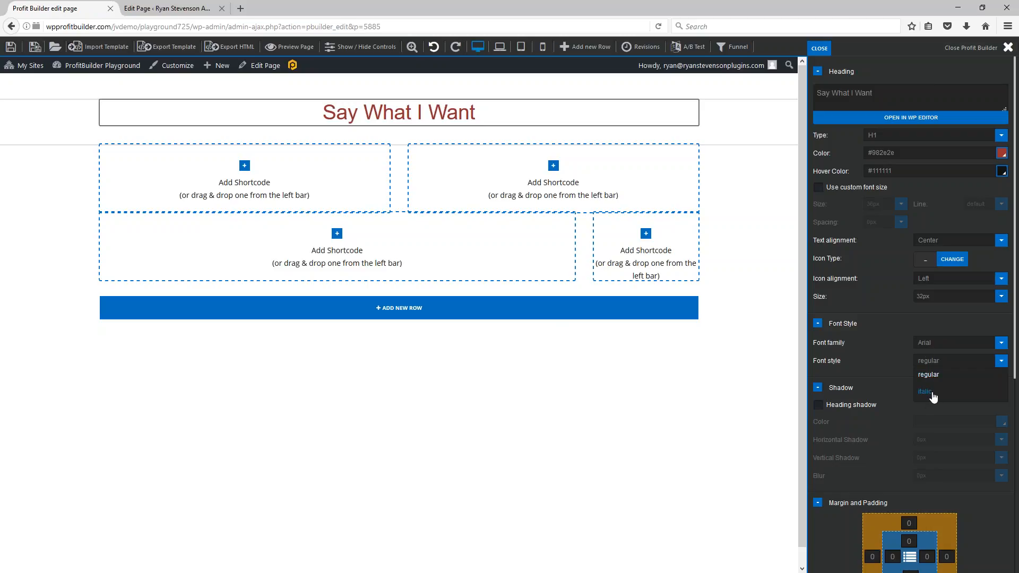
pyautogui.click(945, 346)
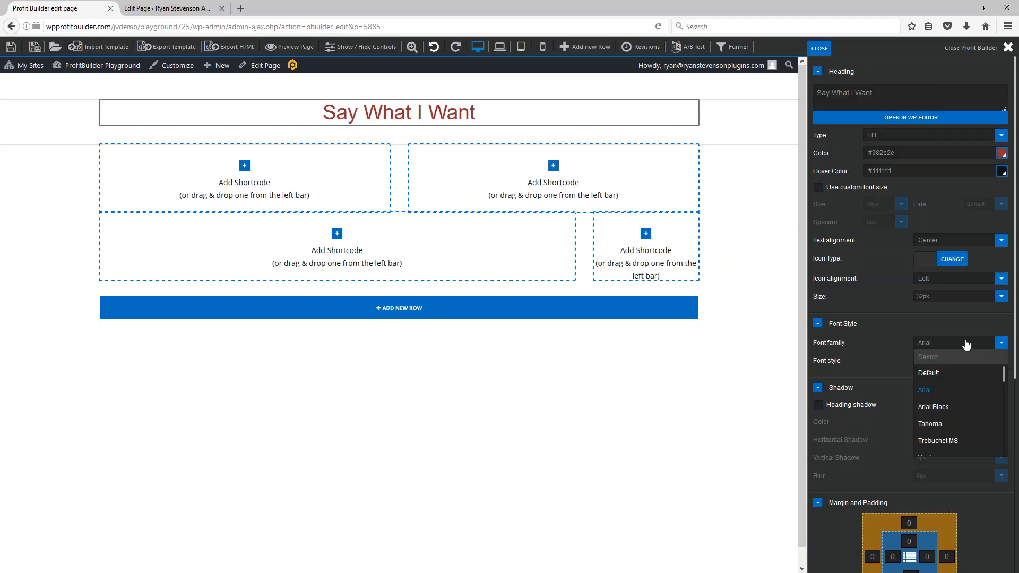
pyautogui.click(931, 407)
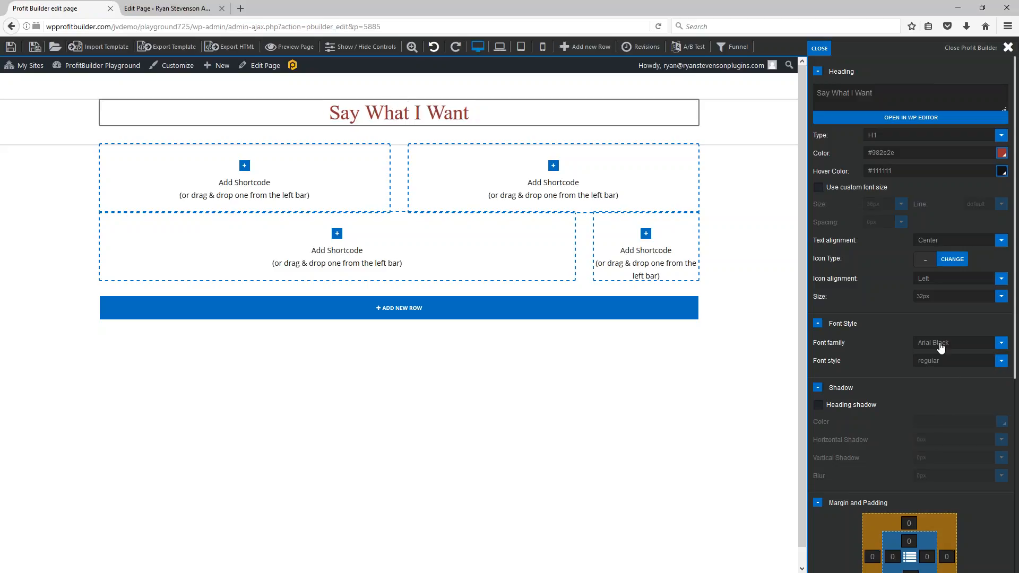
pyautogui.click(950, 362)
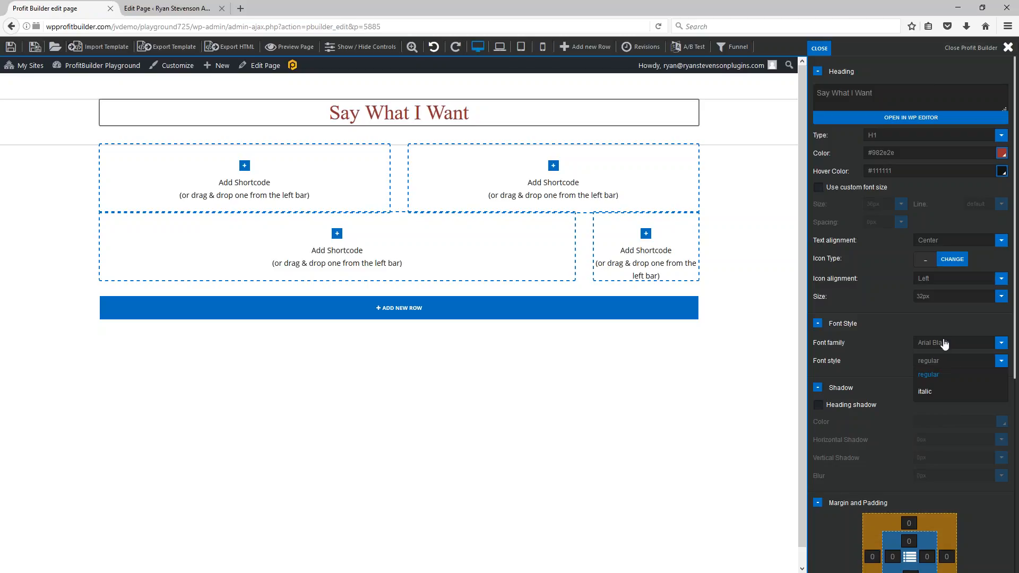
# - Set the heading's font family to Tahoma and look at its font style choices, leaving the style at regular
pyautogui.click(944, 344)
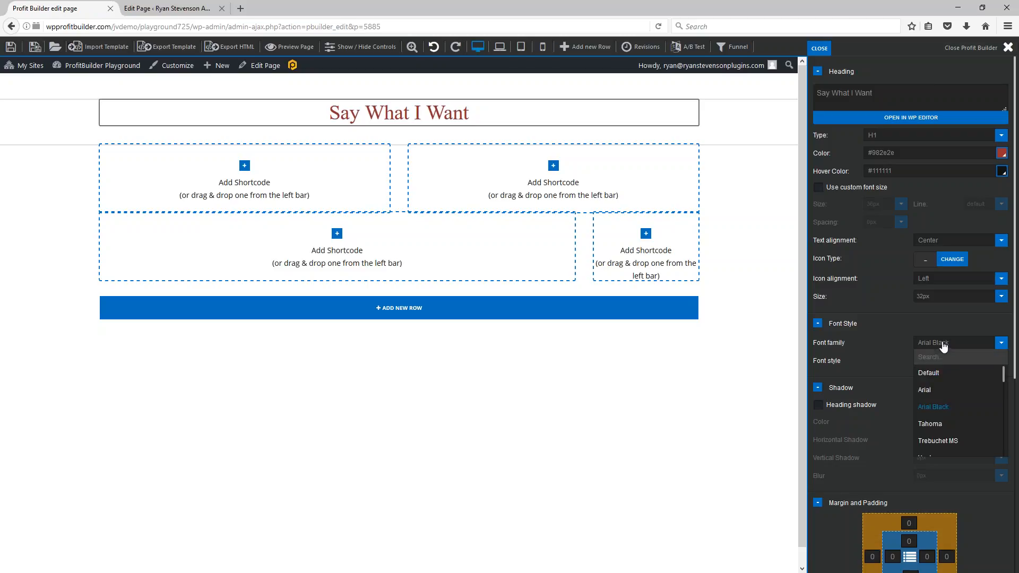
pyautogui.click(931, 424)
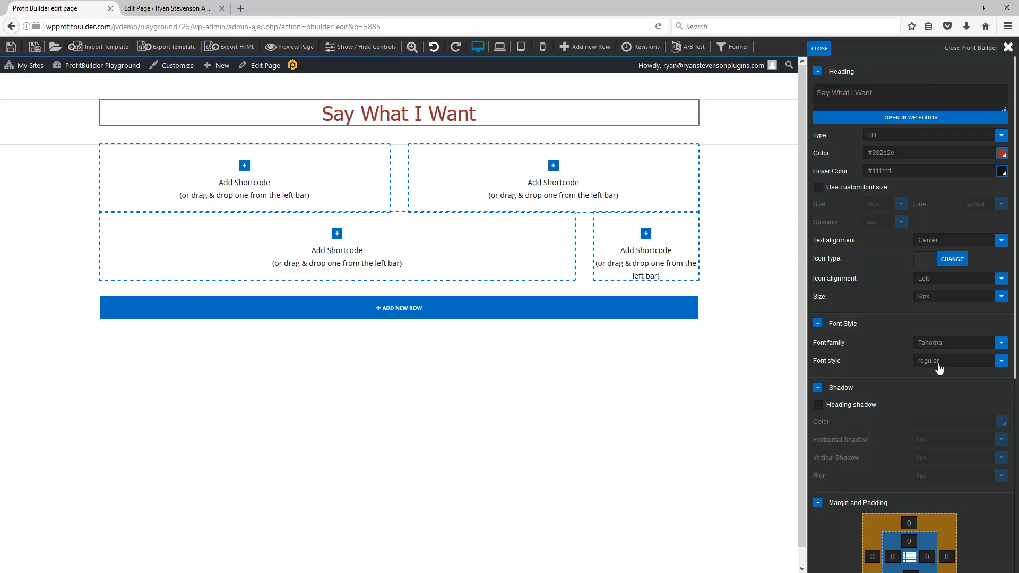
pyautogui.click(937, 366)
pyautogui.click(936, 370)
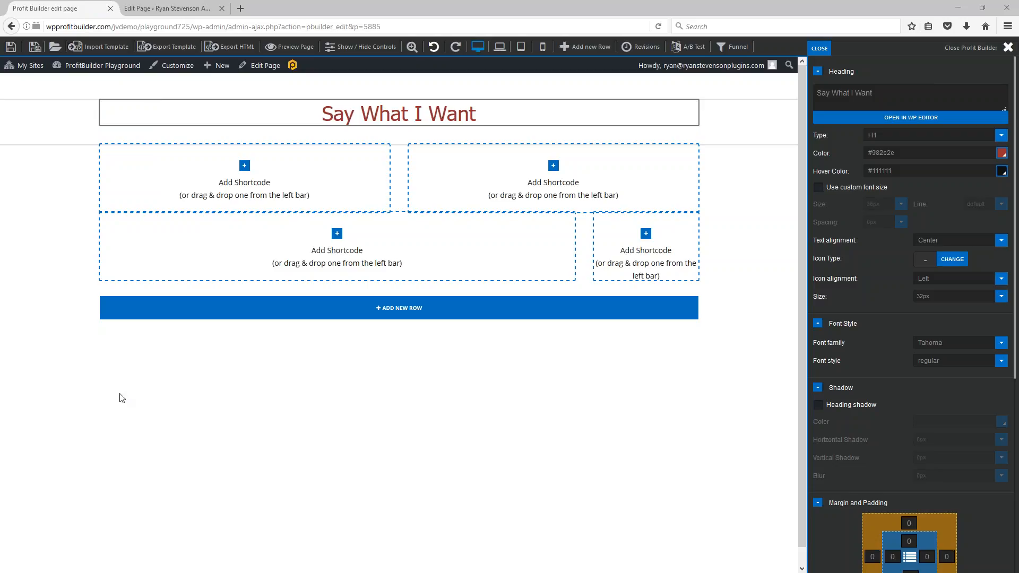
pyautogui.click(953, 367)
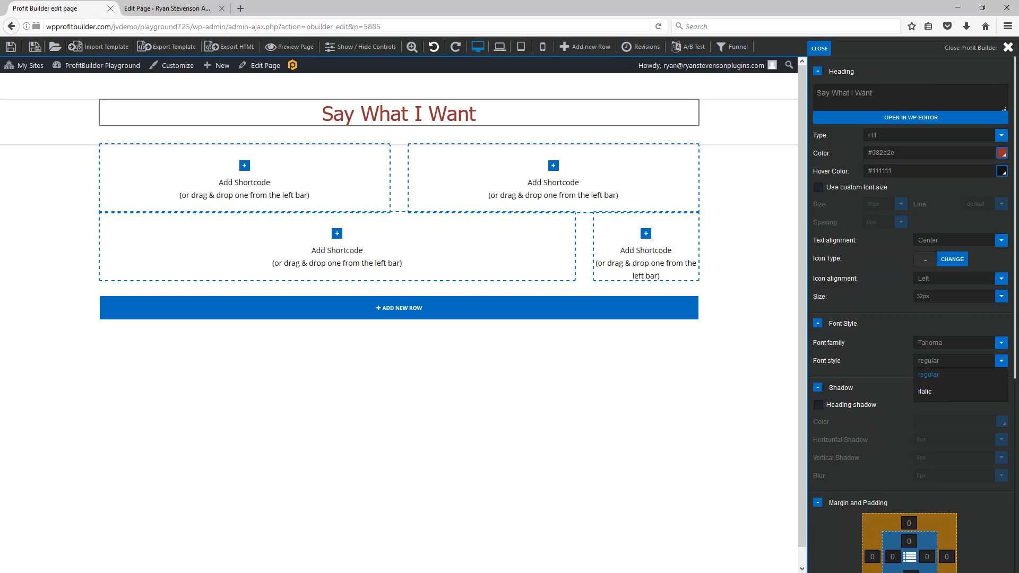
pyautogui.click(942, 327)
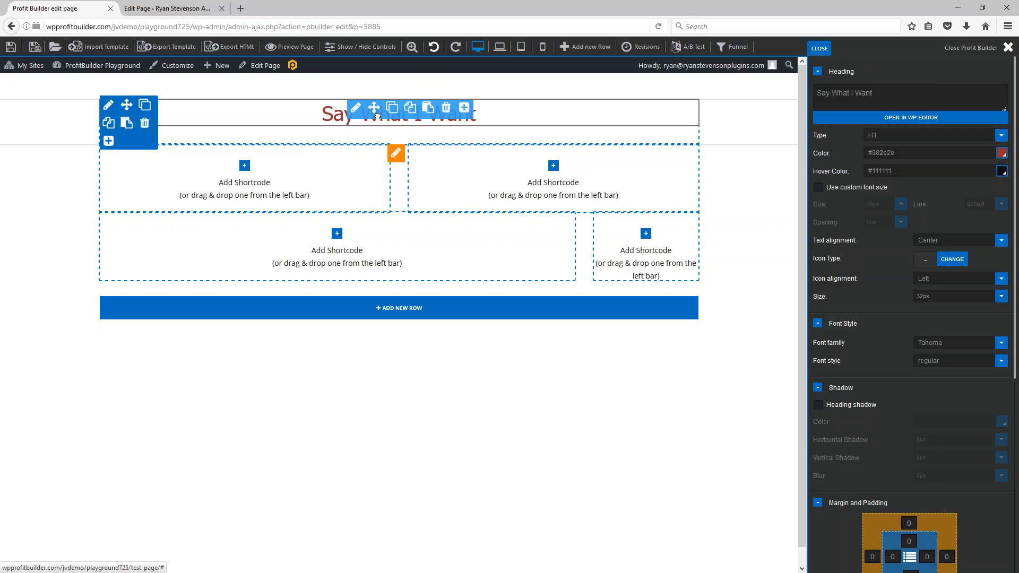
# - Make the heading text bold by wrapping it in HTML strong tags: <strong>Say What I Want</strong>
pyautogui.scroll(-5, 903, 350)
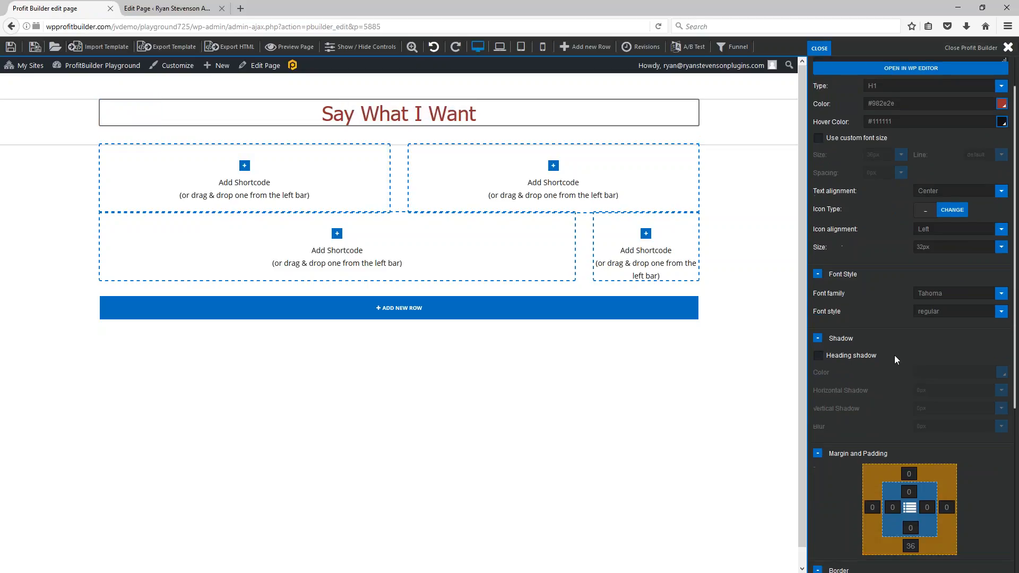
pyautogui.scroll(-3, 900, 376)
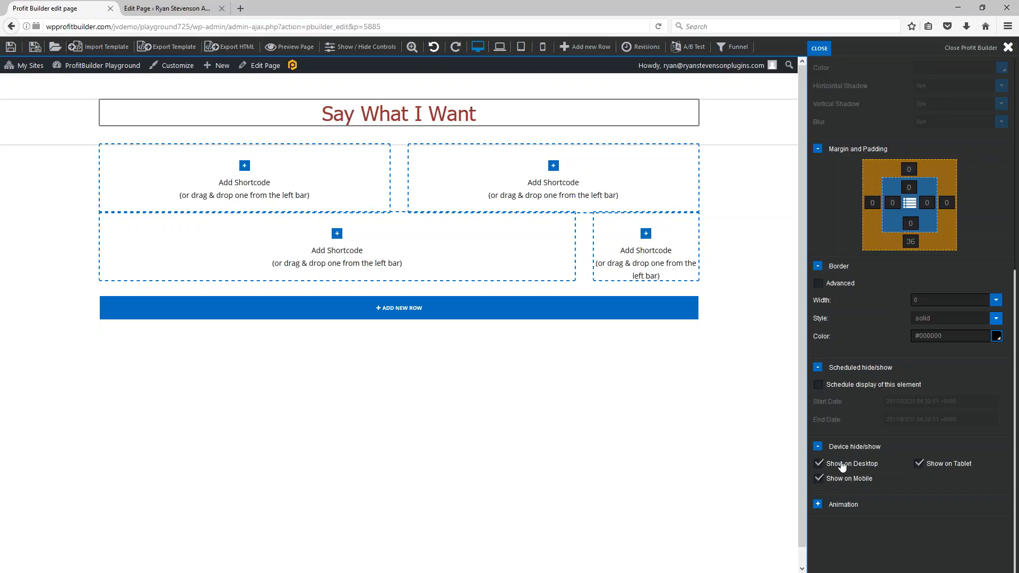
pyautogui.scroll(2, 900, 502)
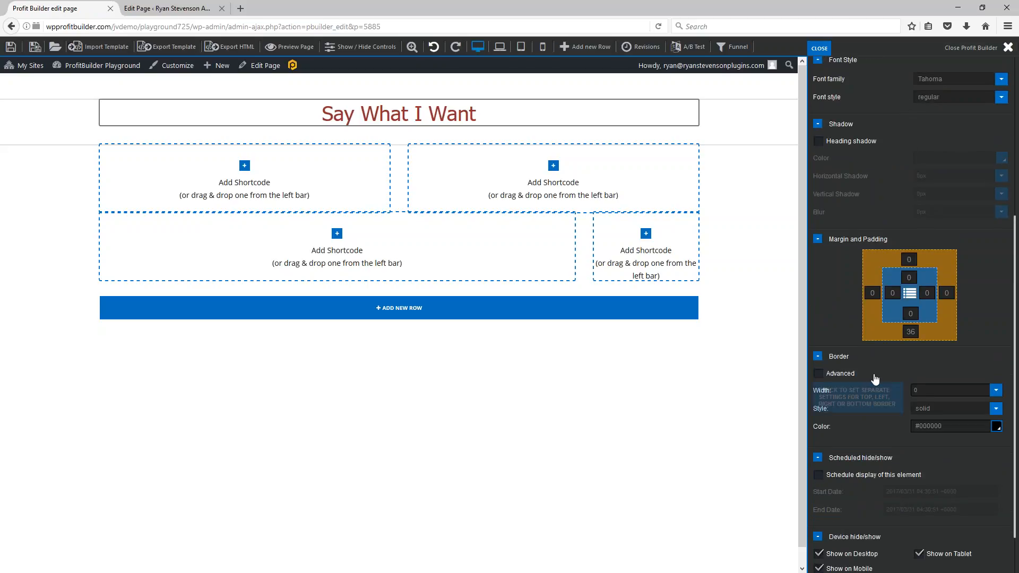
pyautogui.scroll(5, 877, 355)
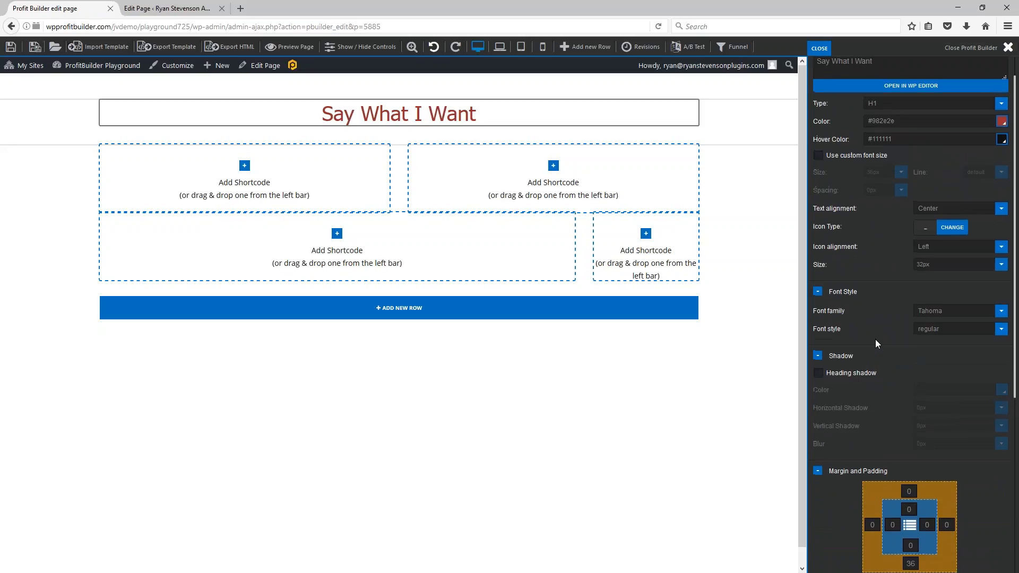
pyautogui.scroll(1, 875, 342)
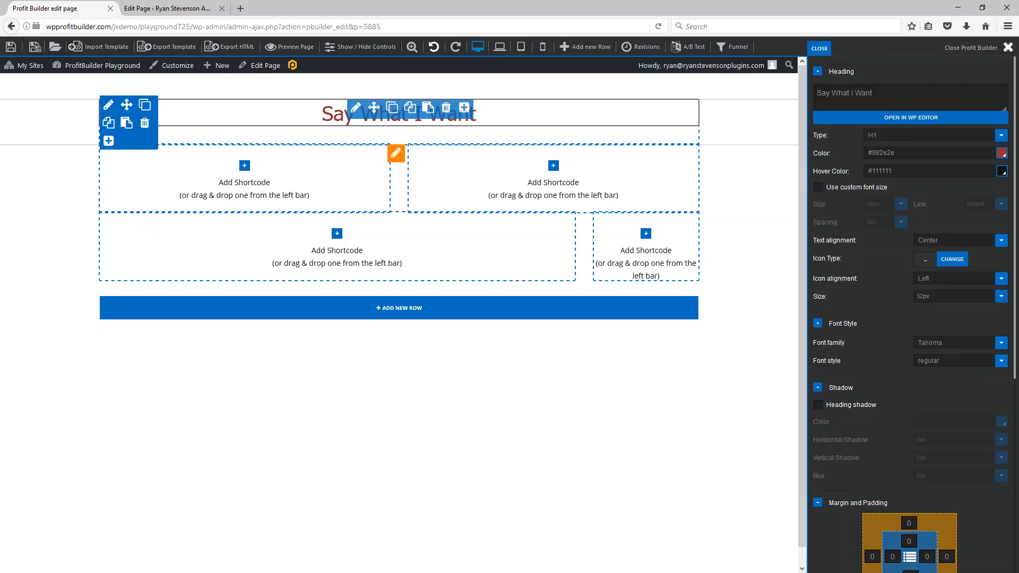
pyautogui.click(818, 94)
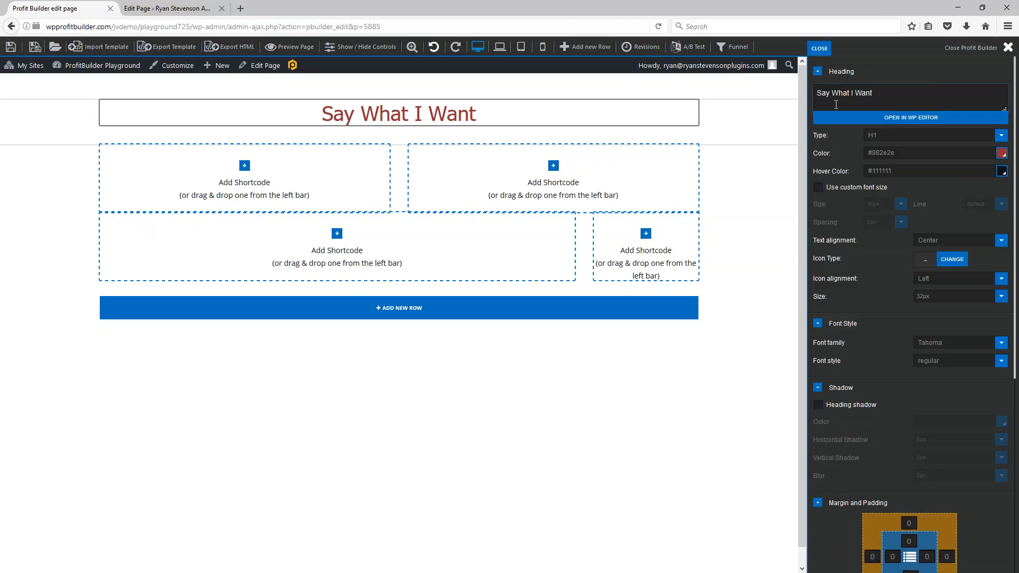
pyautogui.write('<')
pyautogui.write('strong>Say What I Want')
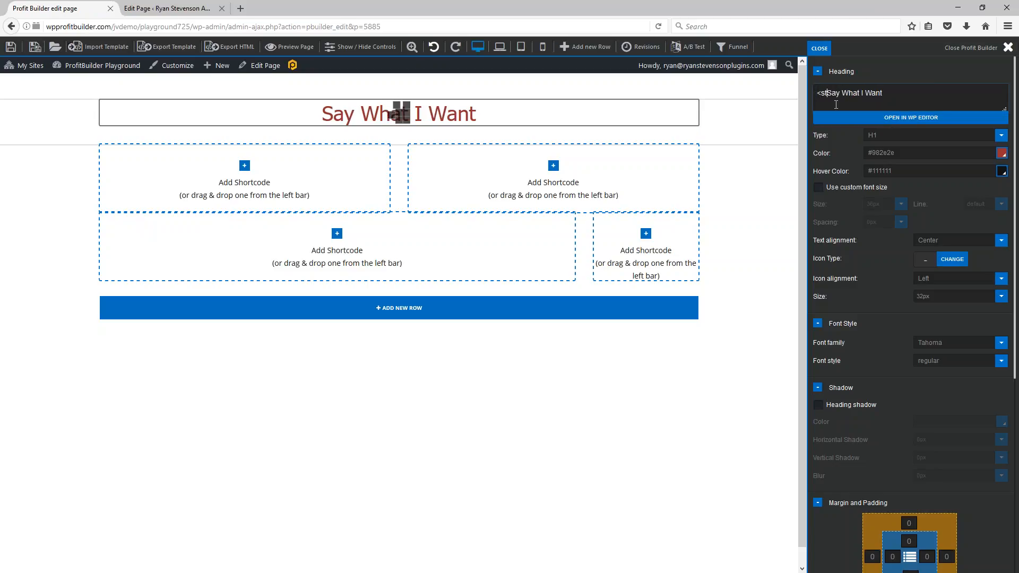
pyautogui.write('</strong>')
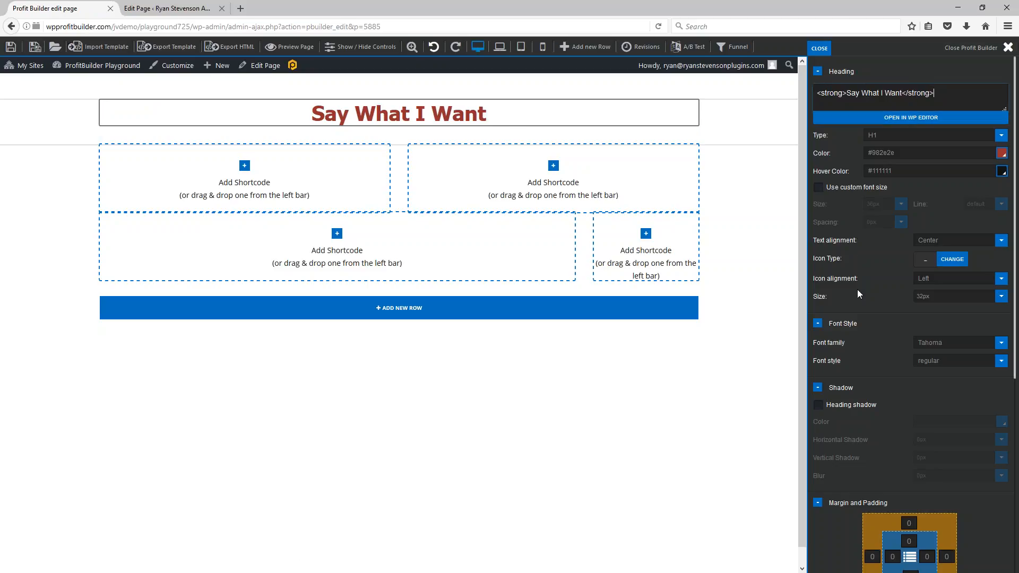
# - Set the heading's padding to 10 on all four sides and its bottom margin to 0
pyautogui.scroll(-3, 861, 292)
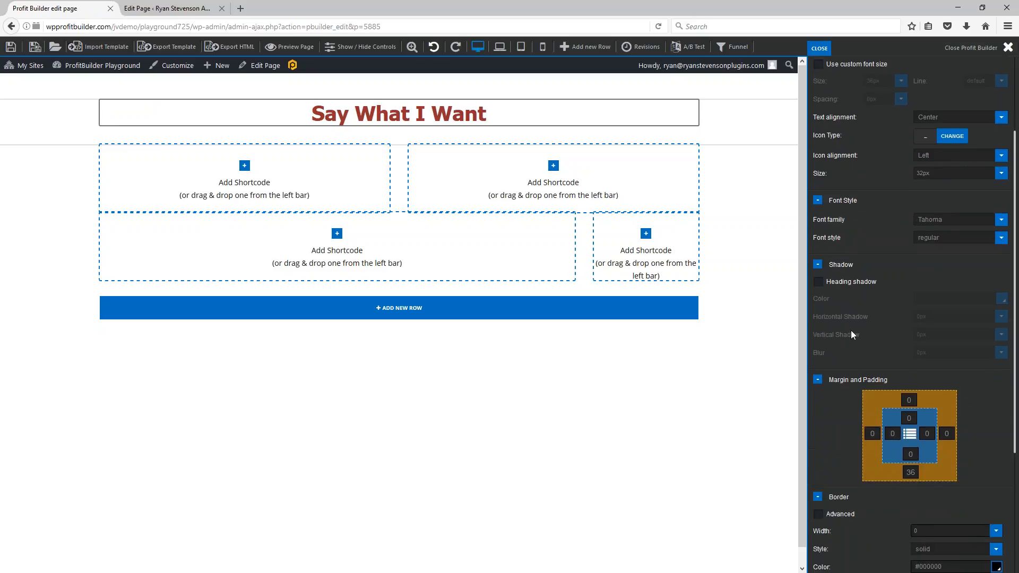
pyautogui.scroll(-3, 850, 324)
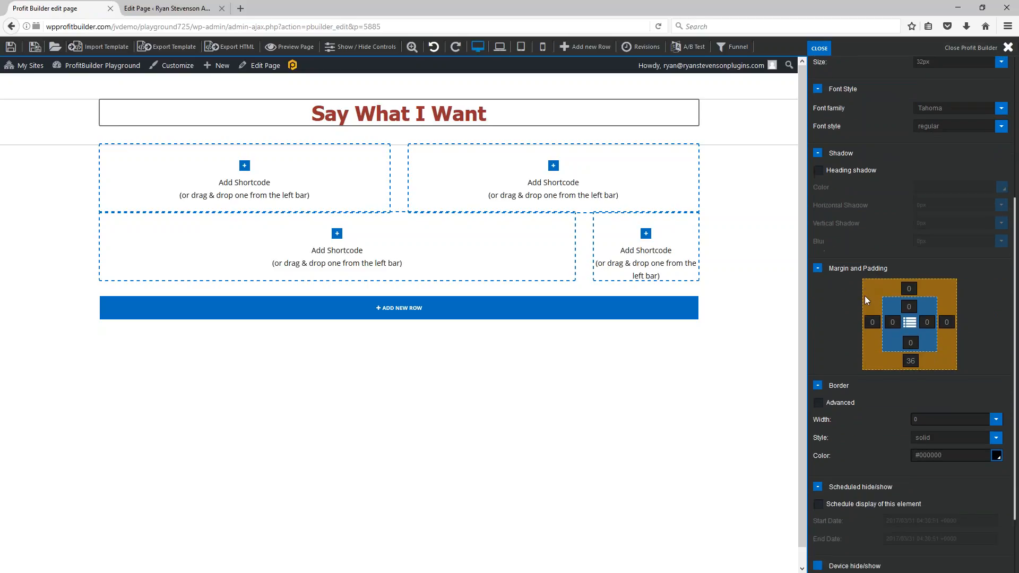
pyautogui.scroll(-2, 865, 300)
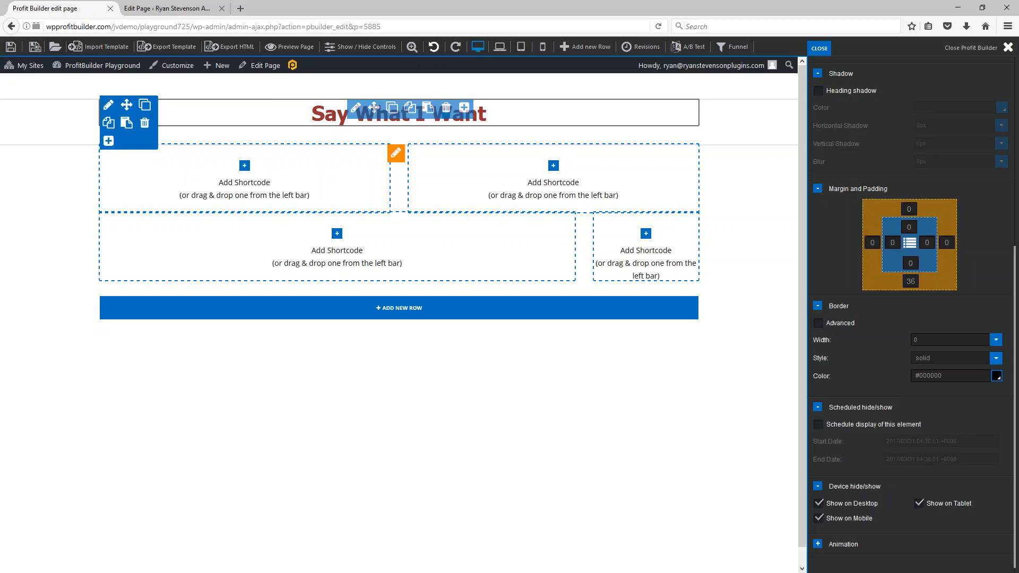
pyautogui.doubleClick(906, 263)
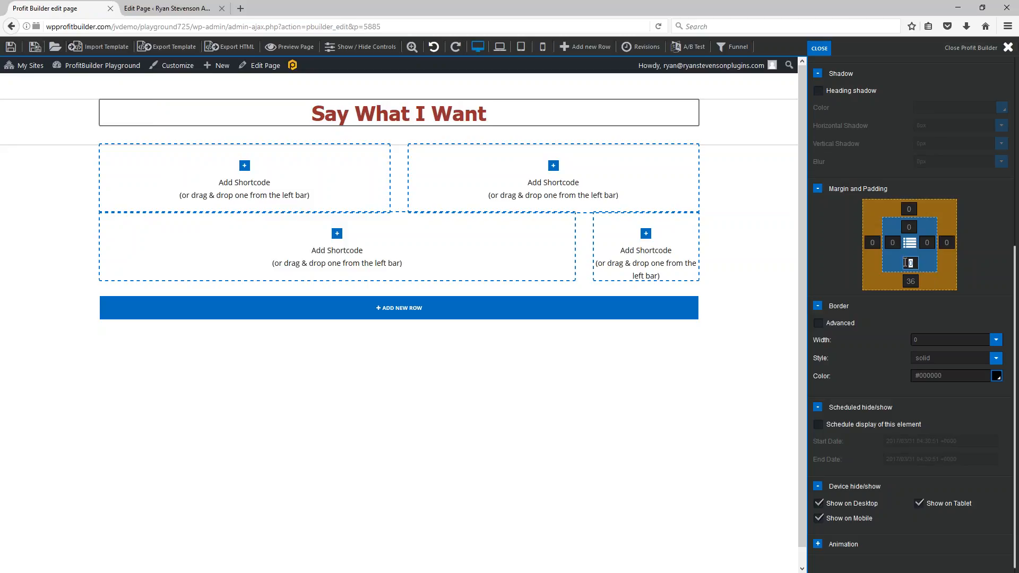
pyautogui.write('10')
pyautogui.doubleClick(927, 242)
pyautogui.write('10')
pyautogui.doubleClick(909, 227)
pyautogui.write('10')
pyautogui.doubleClick(892, 243)
pyautogui.write('10')
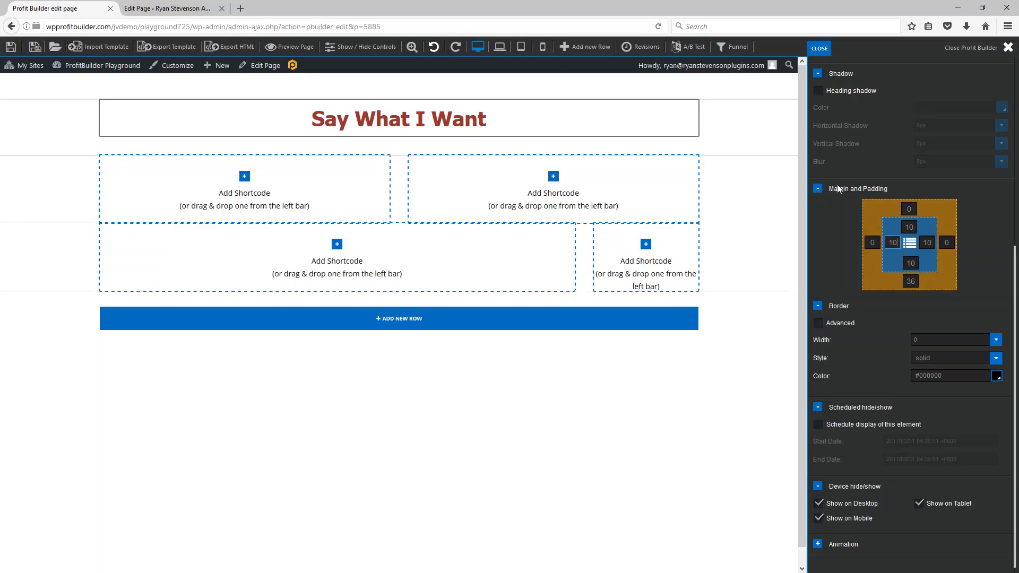
pyautogui.click(908, 281)
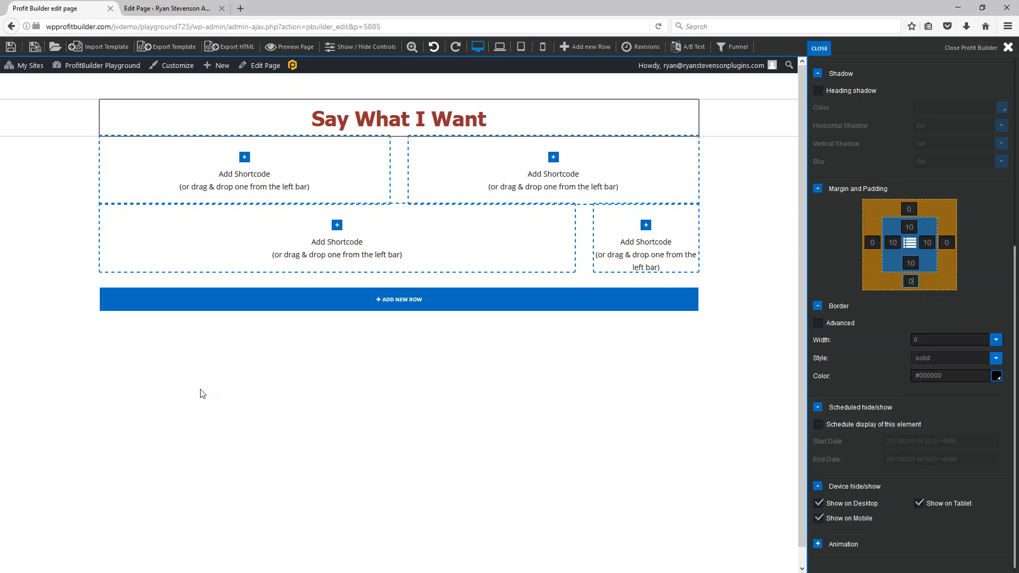
# - Add an Image shortcode to the first column below the heading and upload pinzon-pyrenees-down-comforter.jpg as its picture
pyautogui.click(274, 172)
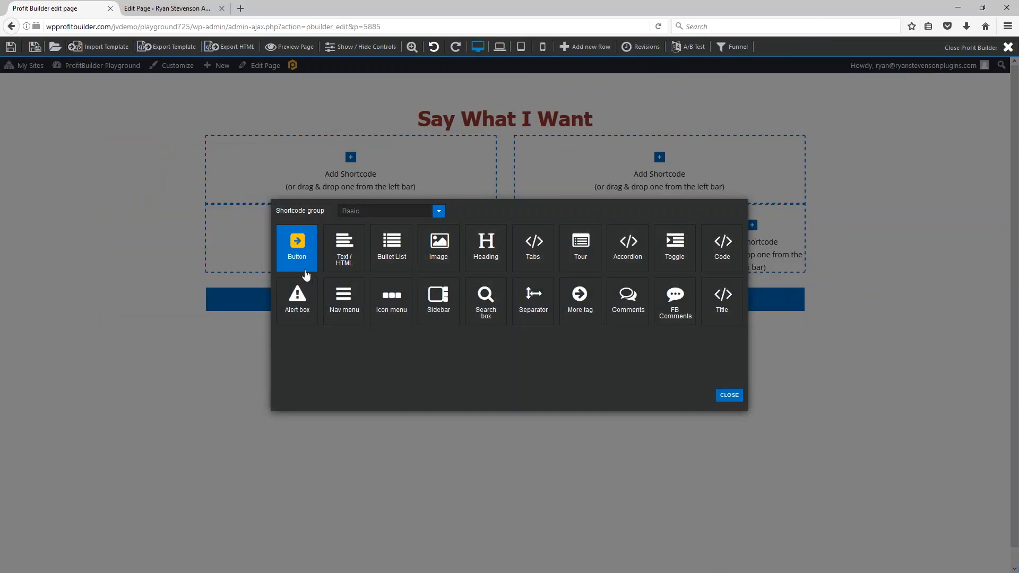
pyautogui.click(449, 252)
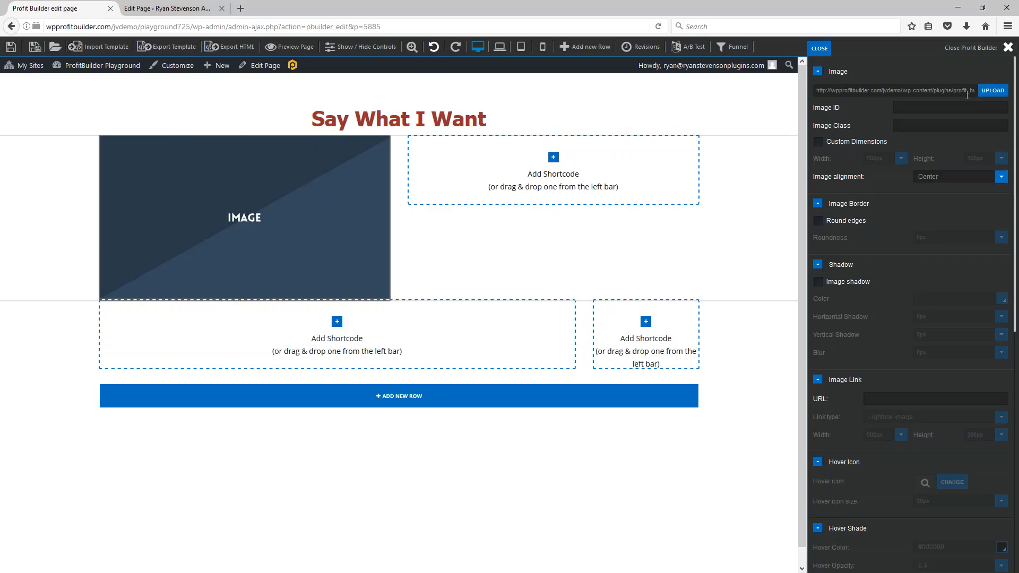
pyautogui.click(990, 91)
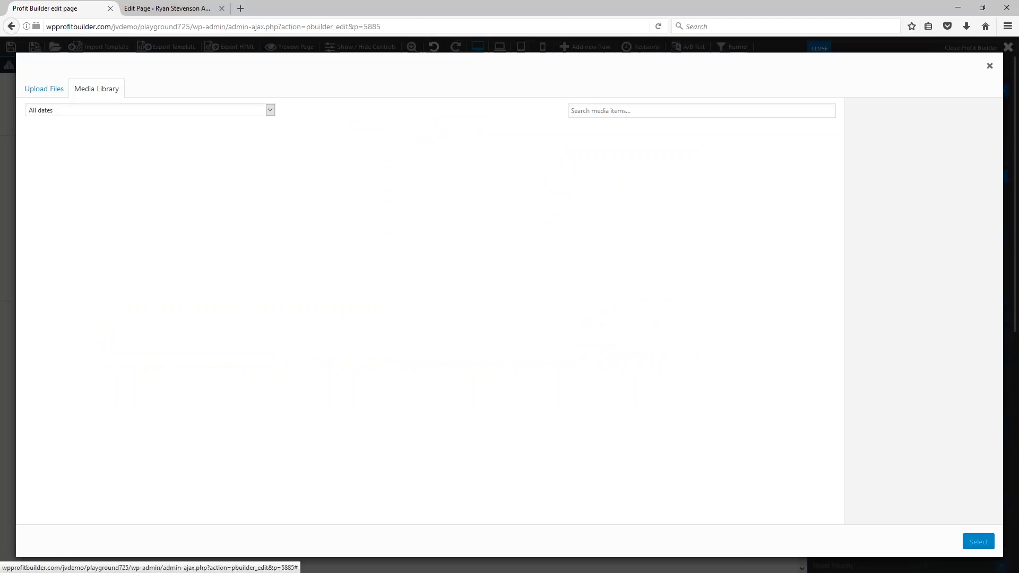
pyautogui.click(44, 89)
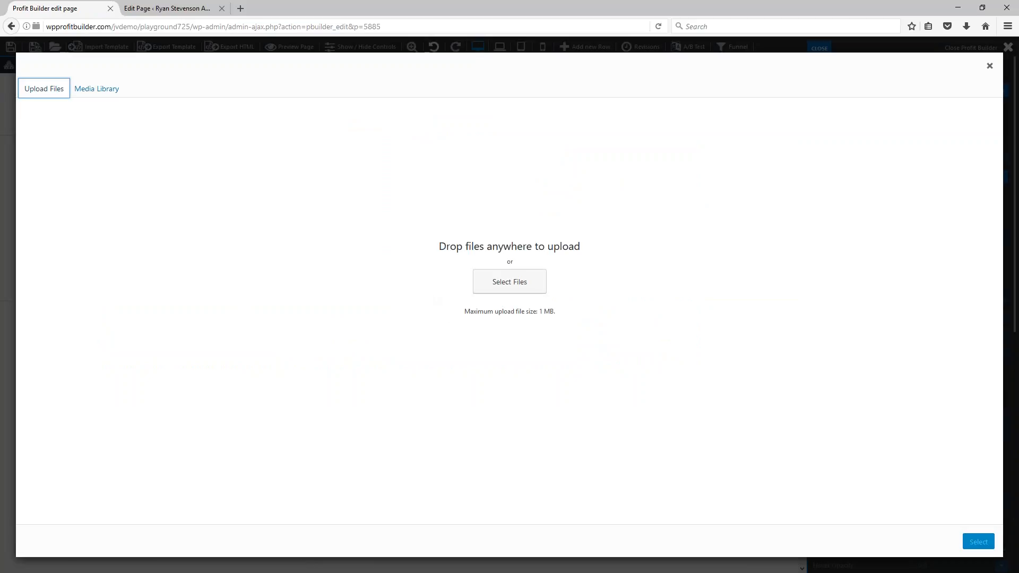
pyautogui.click(507, 287)
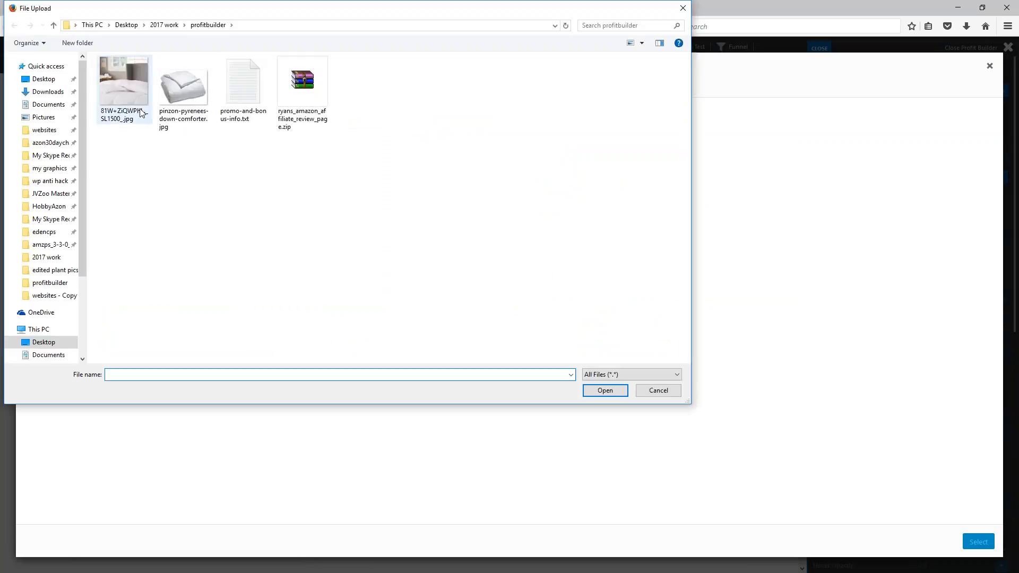
pyautogui.click(182, 93)
pyautogui.doubleClick(182, 93)
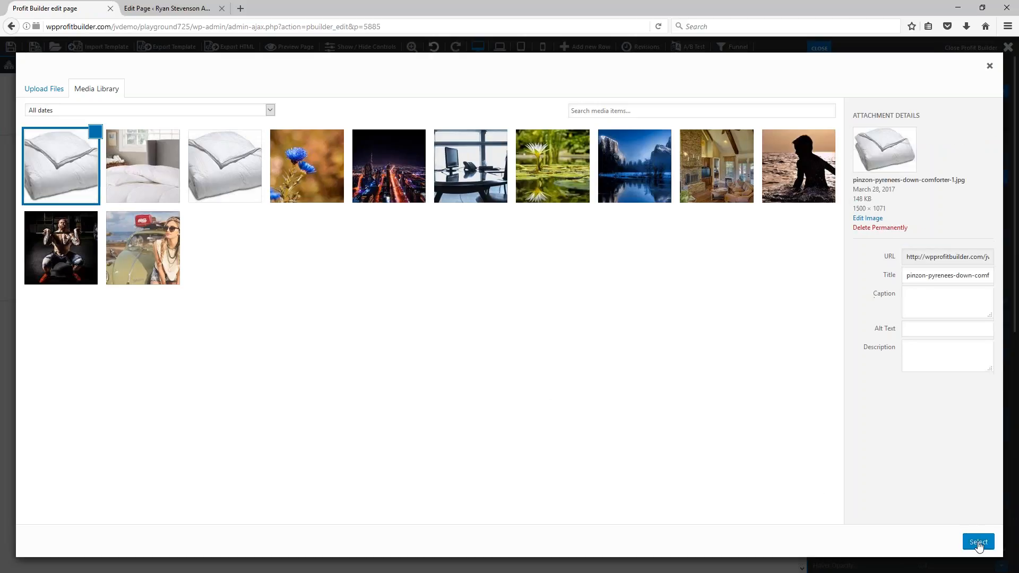
pyautogui.click(978, 542)
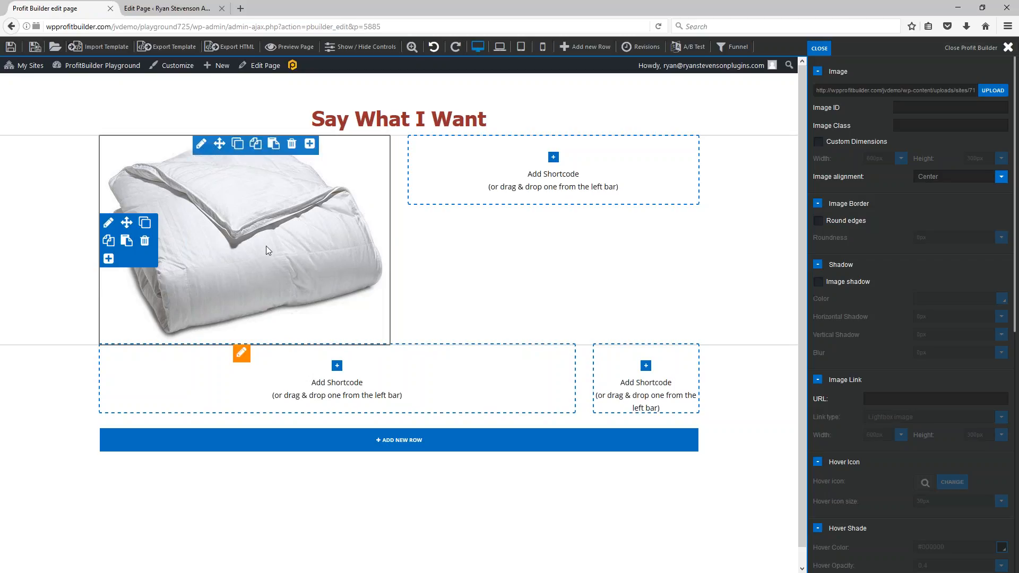
# - Examine the image shortcode's options, from link URL, hover and click alert to margins, border, scheduling and device display
pyautogui.click(872, 398)
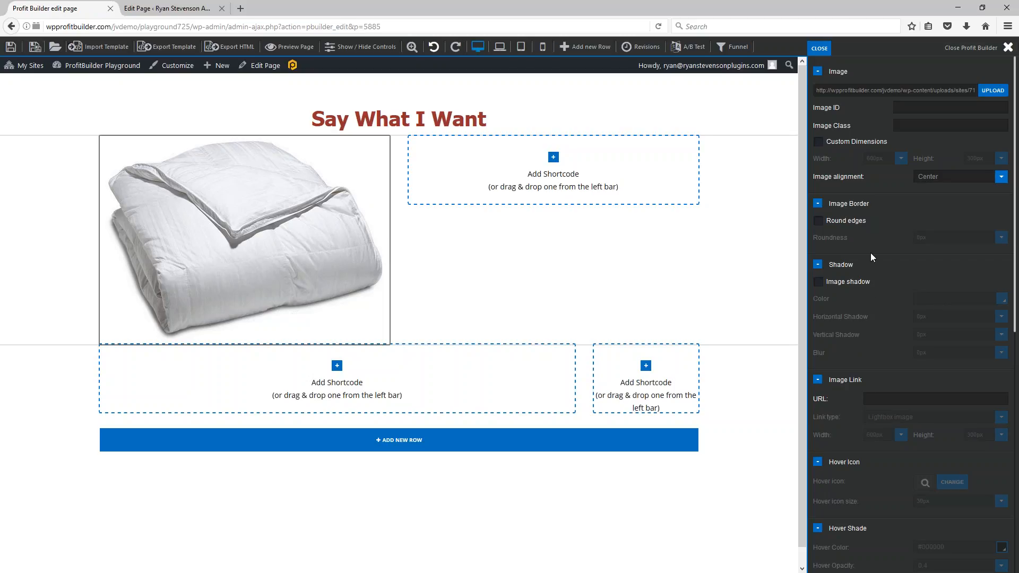
pyautogui.scroll(-3, 864, 316)
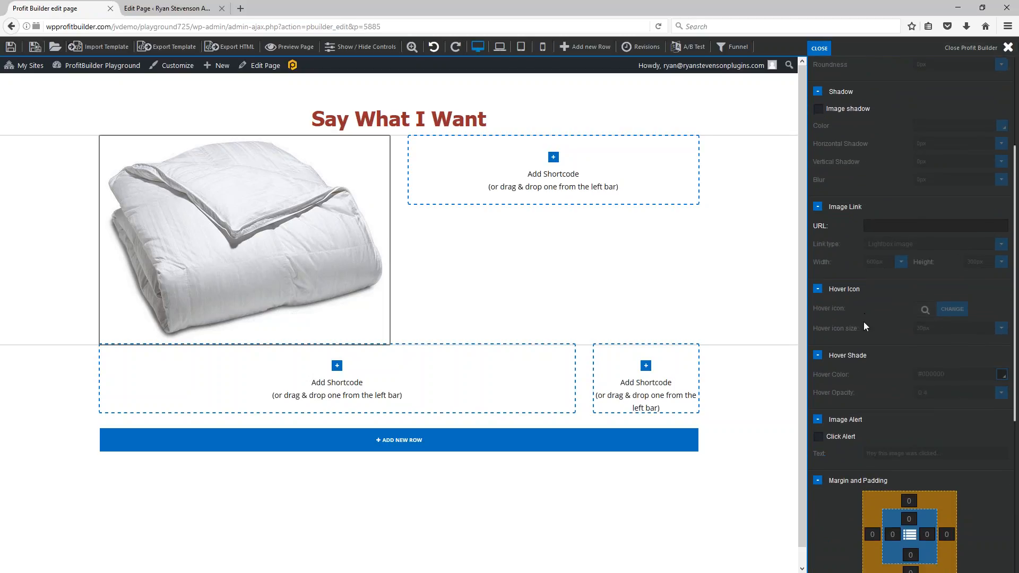
pyautogui.scroll(-4, 865, 313)
pyautogui.scroll(-3, 856, 307)
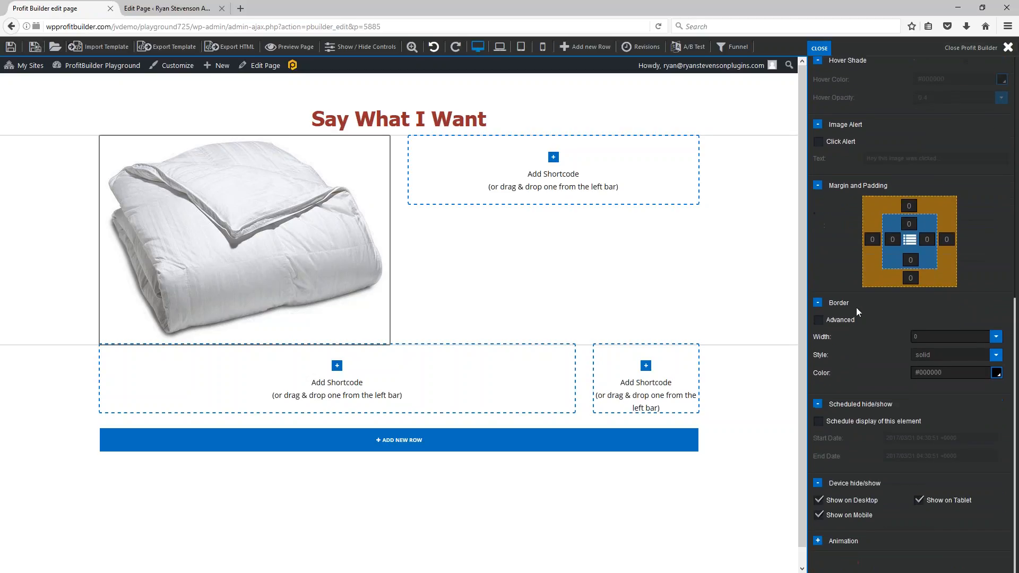
pyautogui.scroll(8, 868, 323)
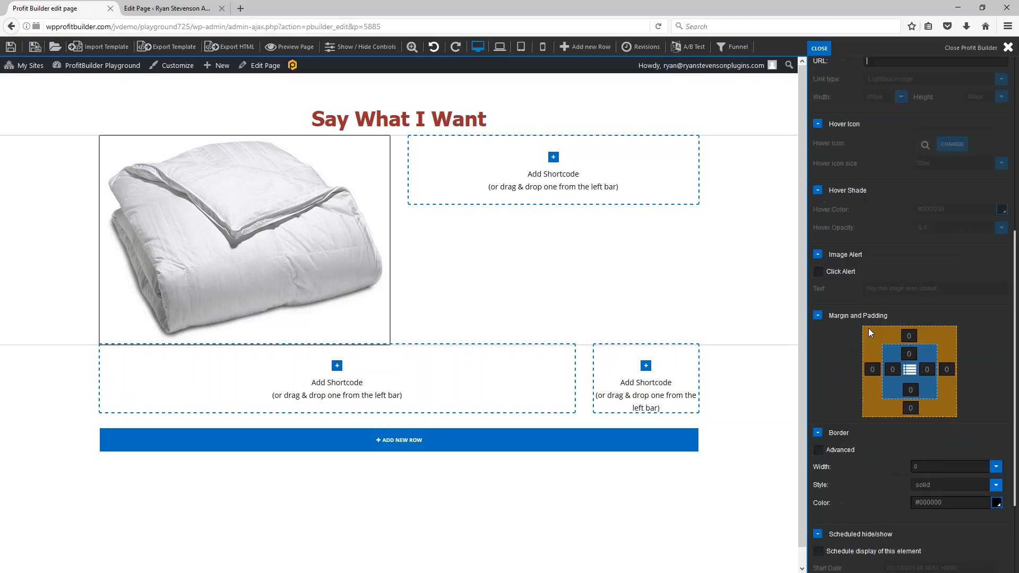
pyautogui.scroll(1, 880, 360)
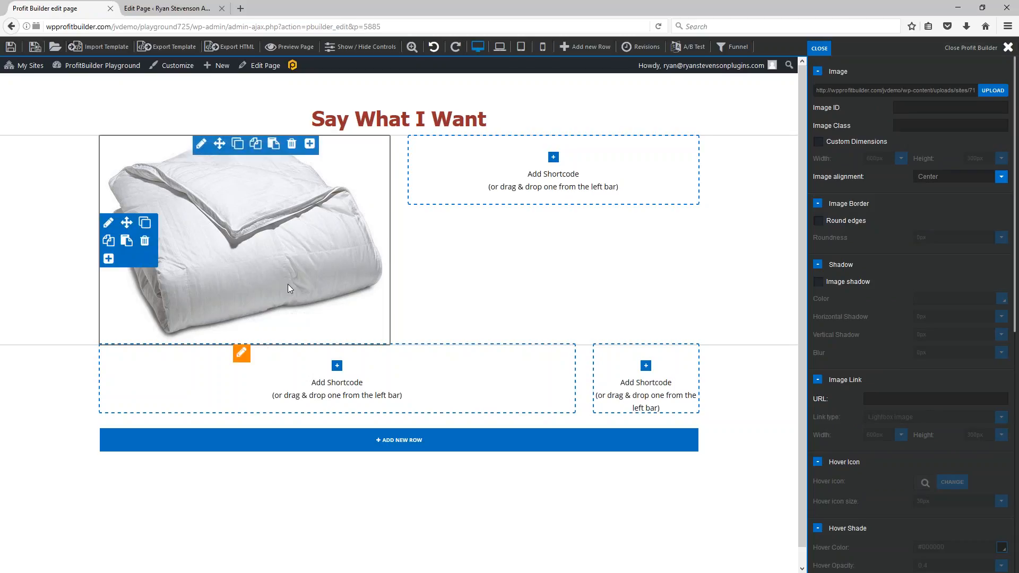
pyautogui.click(895, 400)
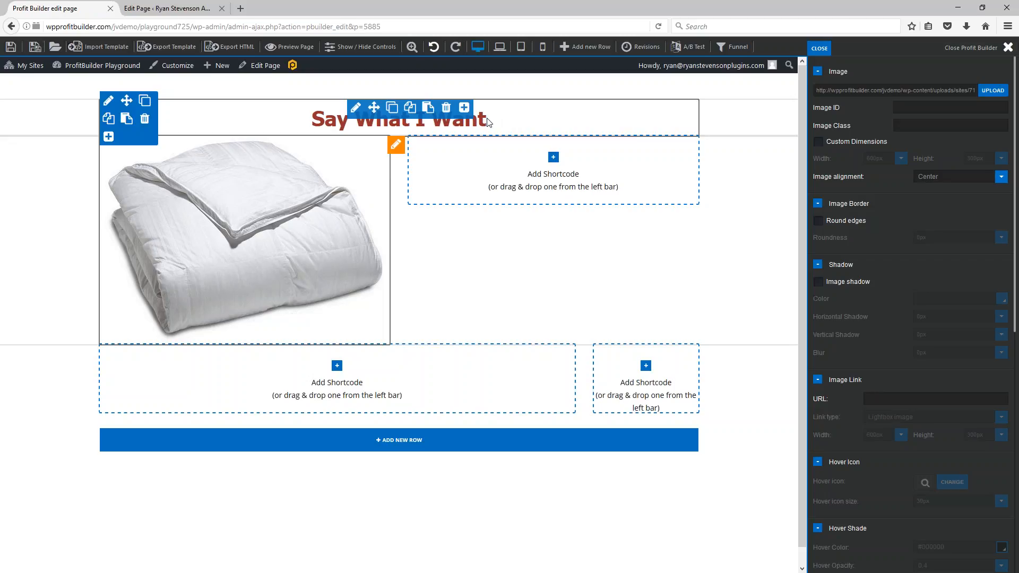
pyautogui.scroll(-2, 879, 210)
pyautogui.scroll(2, 878, 211)
# - Look at the heading's own settings, open those of the row containing it, and make that row full width
pyautogui.moveTo(354, 110)
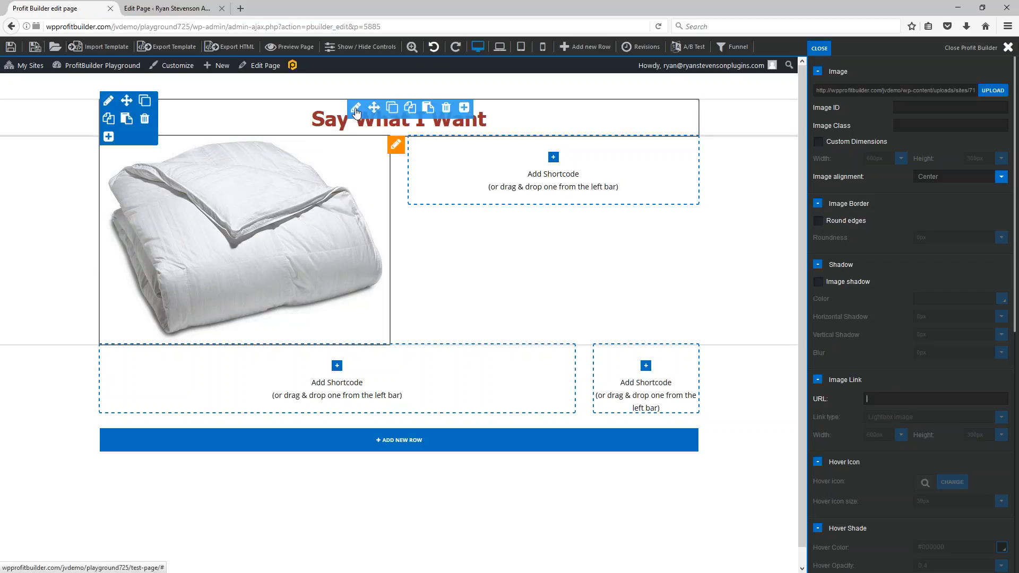
pyautogui.click(356, 113)
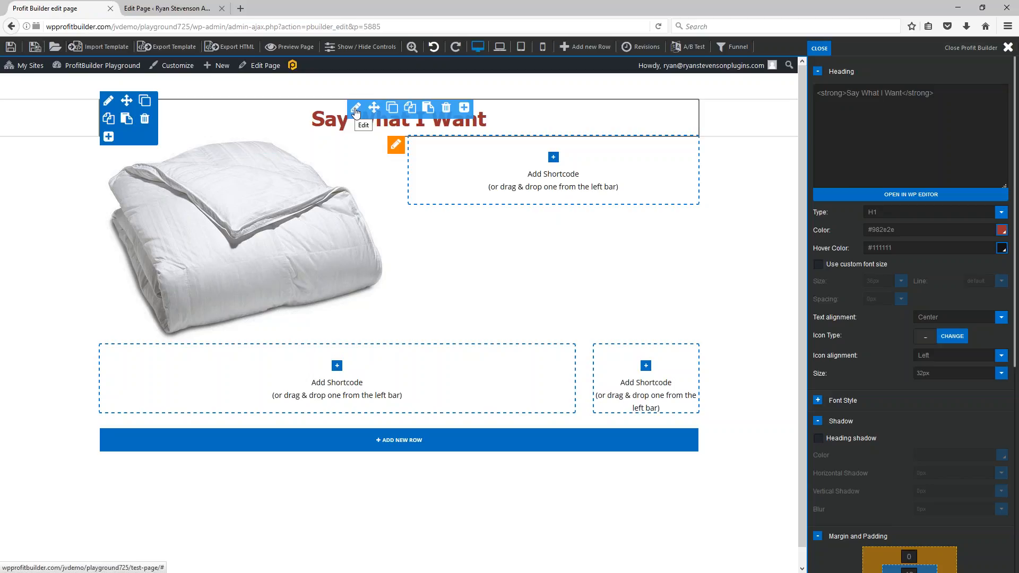
pyautogui.click(109, 104)
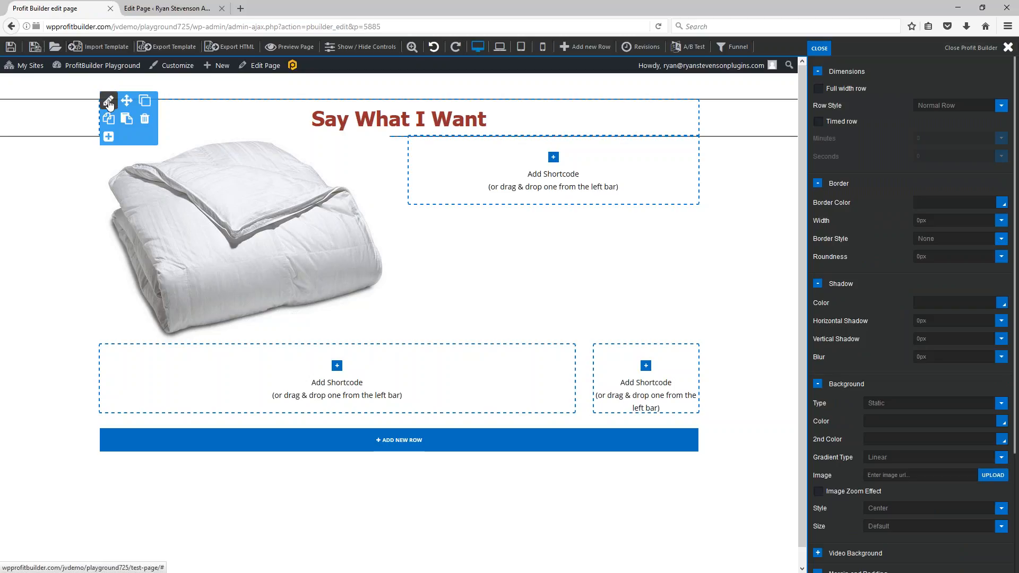
pyautogui.moveTo(352, 121)
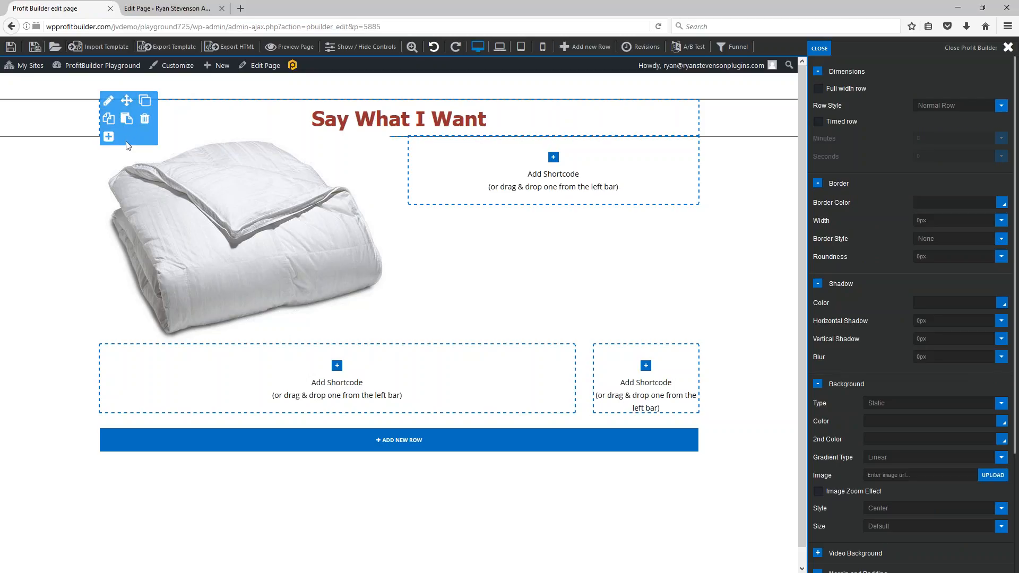
pyautogui.moveTo(216, 297)
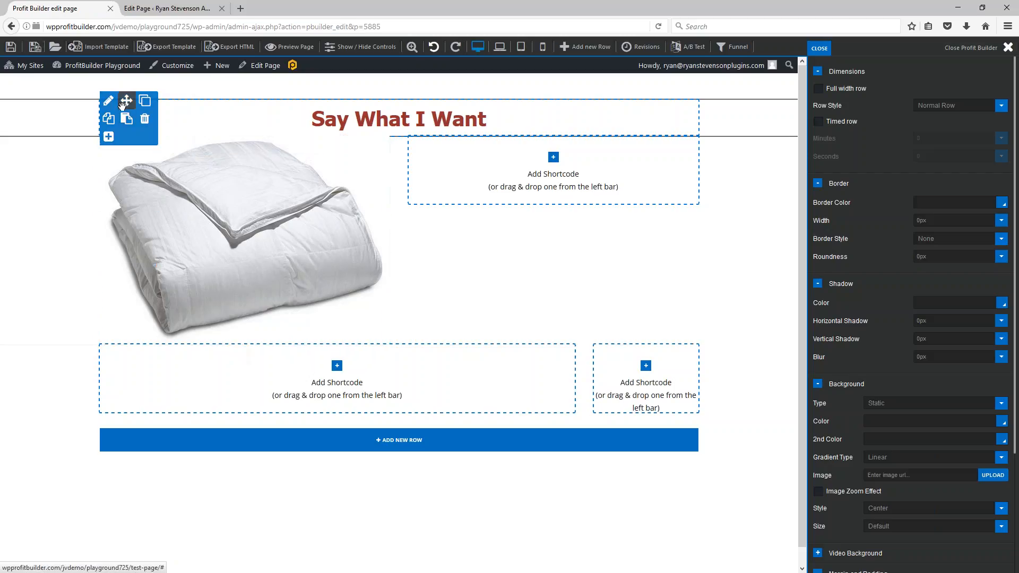
pyautogui.moveTo(128, 383)
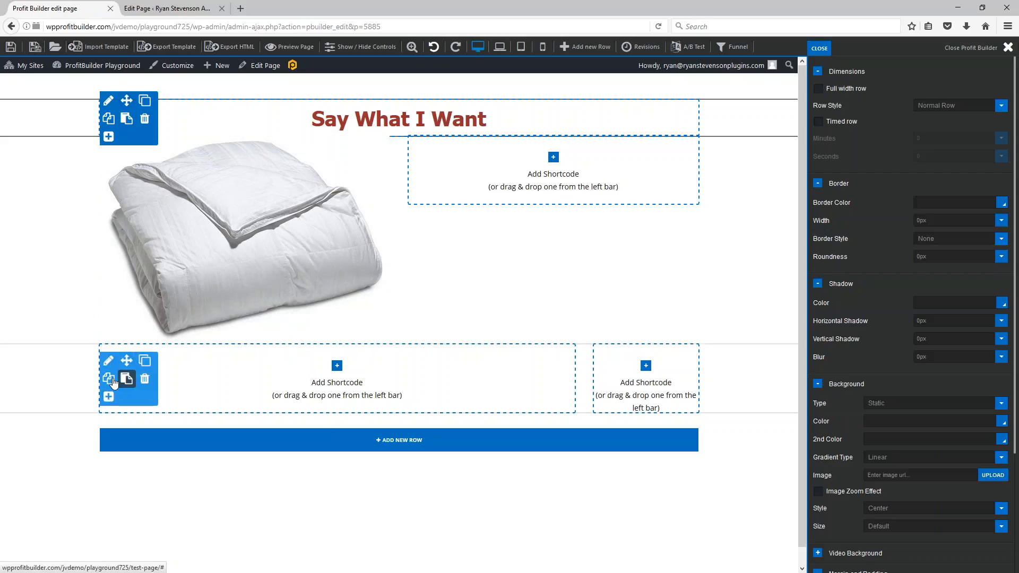
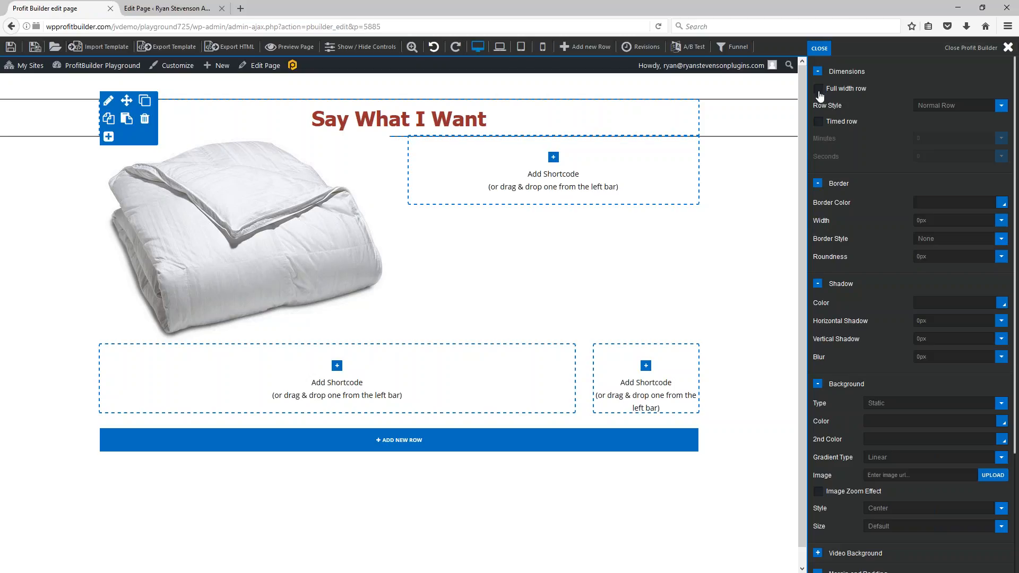
pyautogui.click(819, 89)
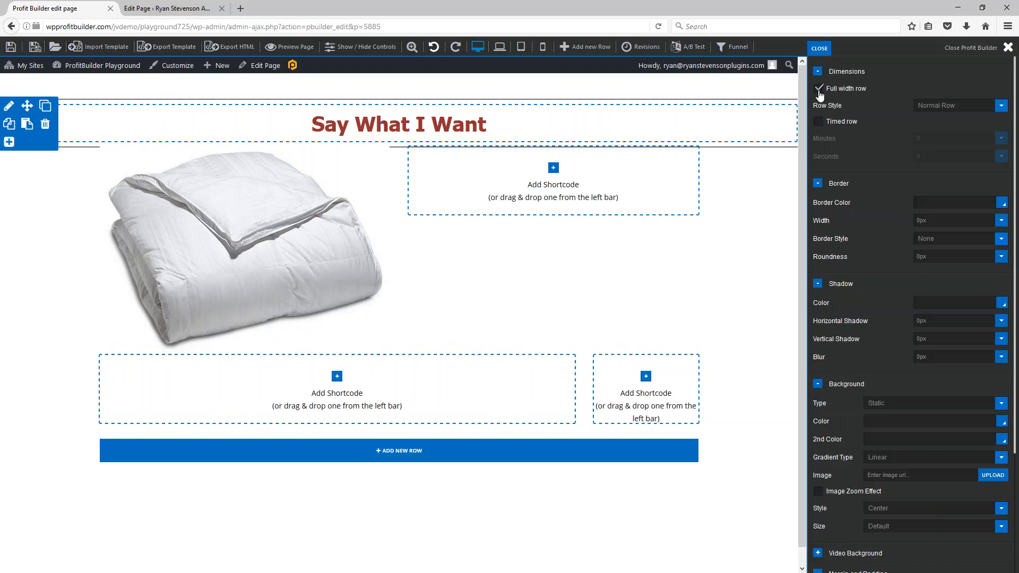
# - Make the row containing the image and the two-column row beneath it full width as well
pyautogui.moveTo(796, 120)
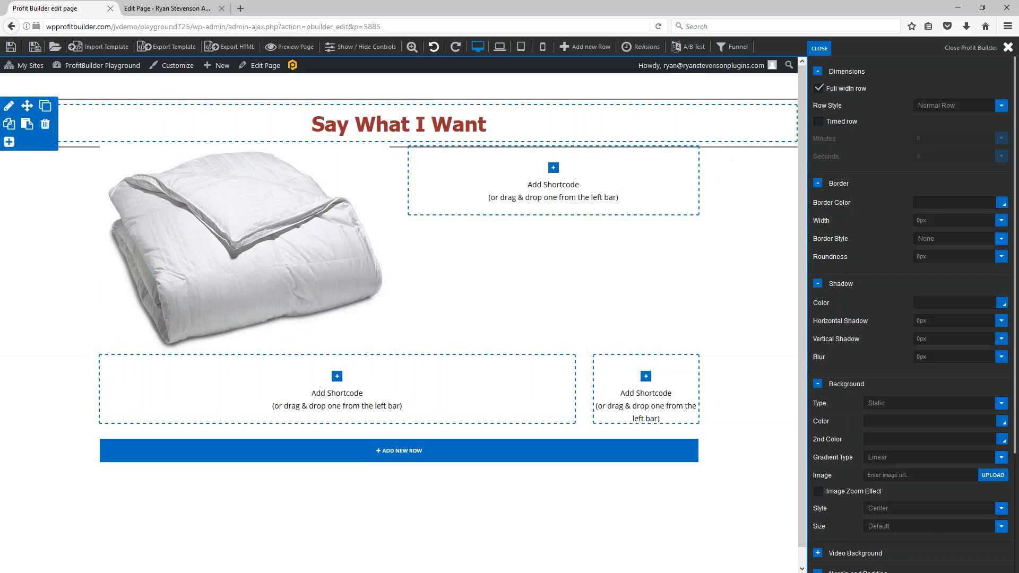
pyautogui.click(819, 48)
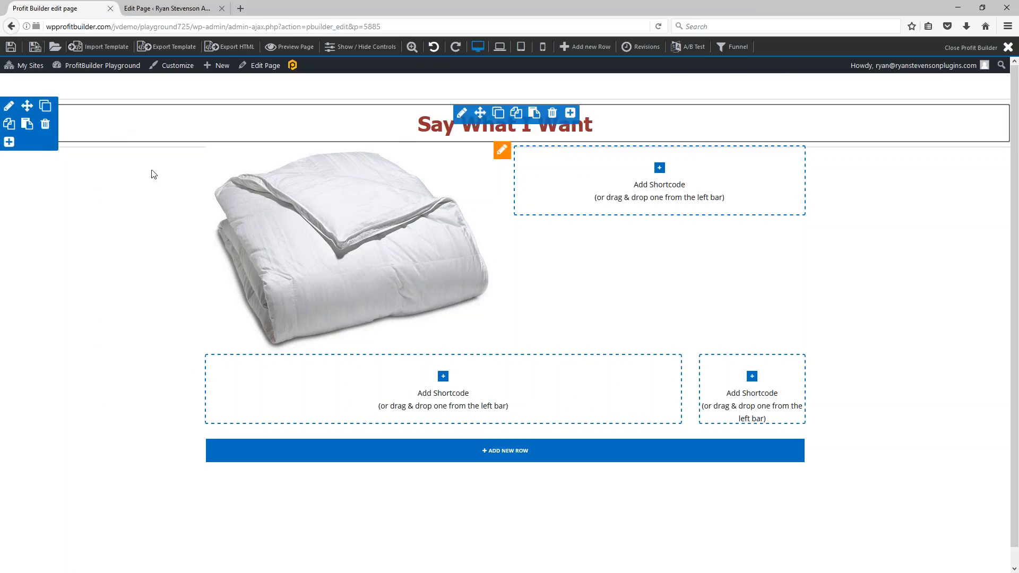
pyautogui.click(215, 235)
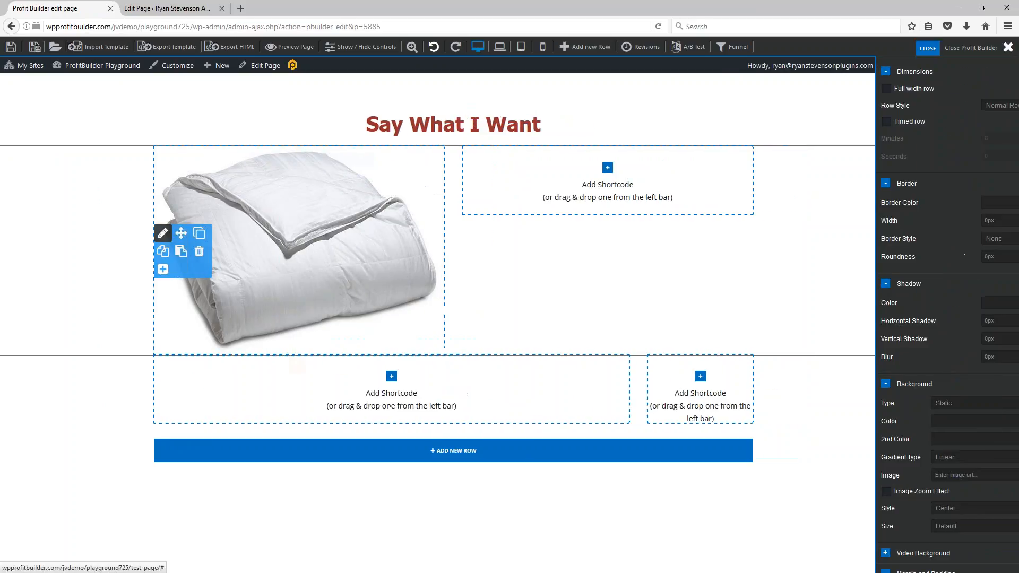
pyautogui.click(819, 89)
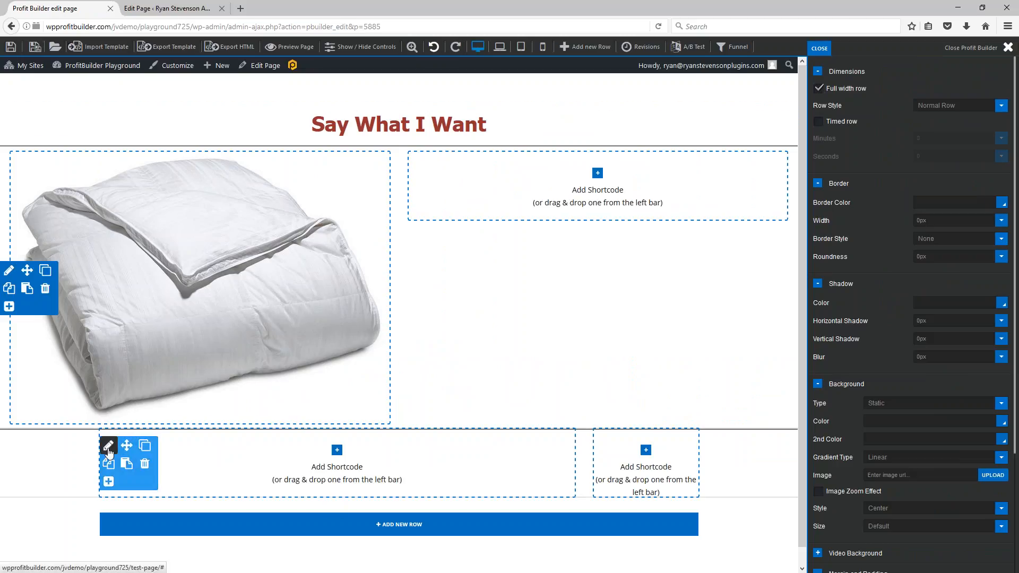
pyautogui.click(109, 446)
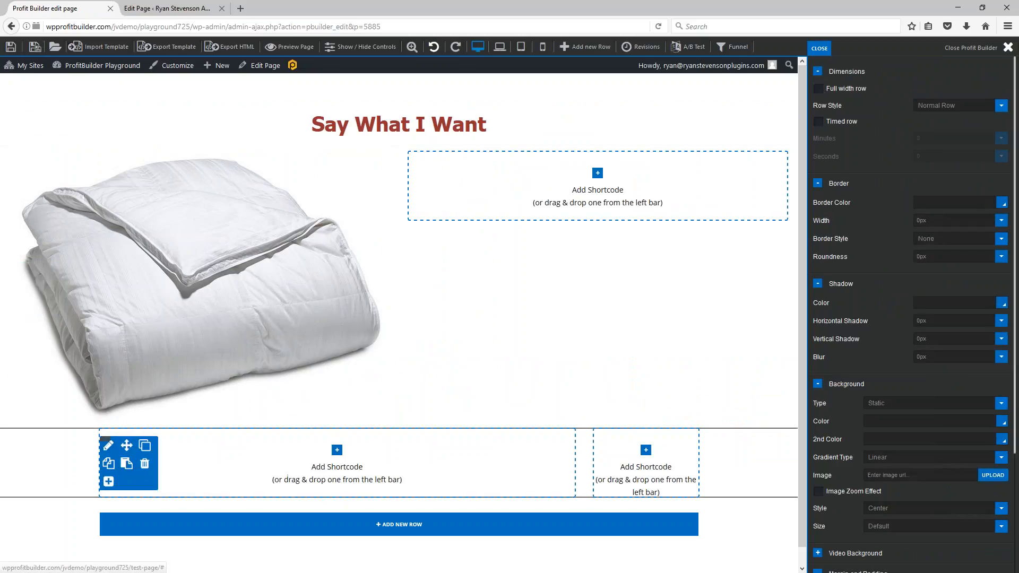
pyautogui.click(819, 89)
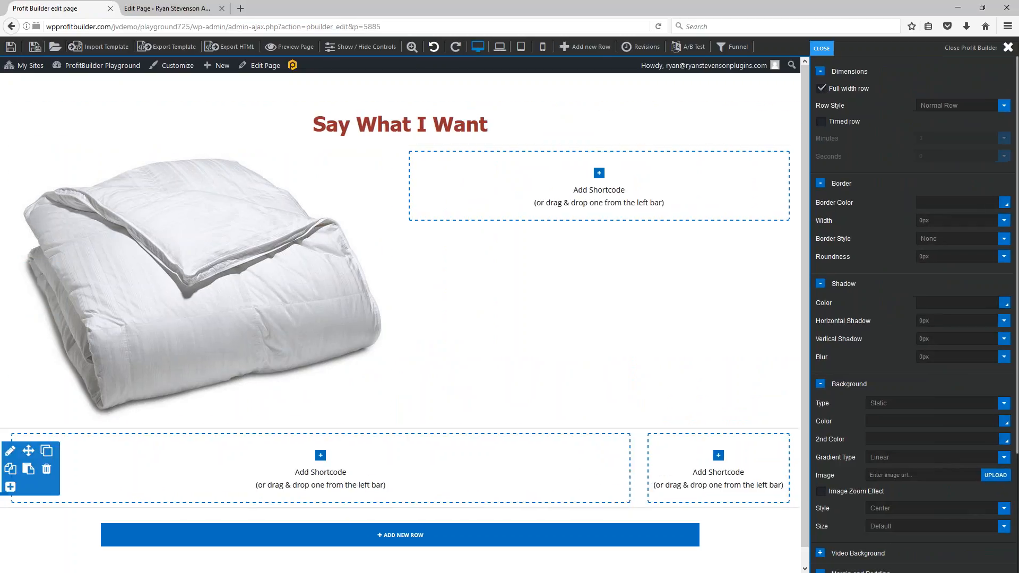
pyautogui.click(819, 48)
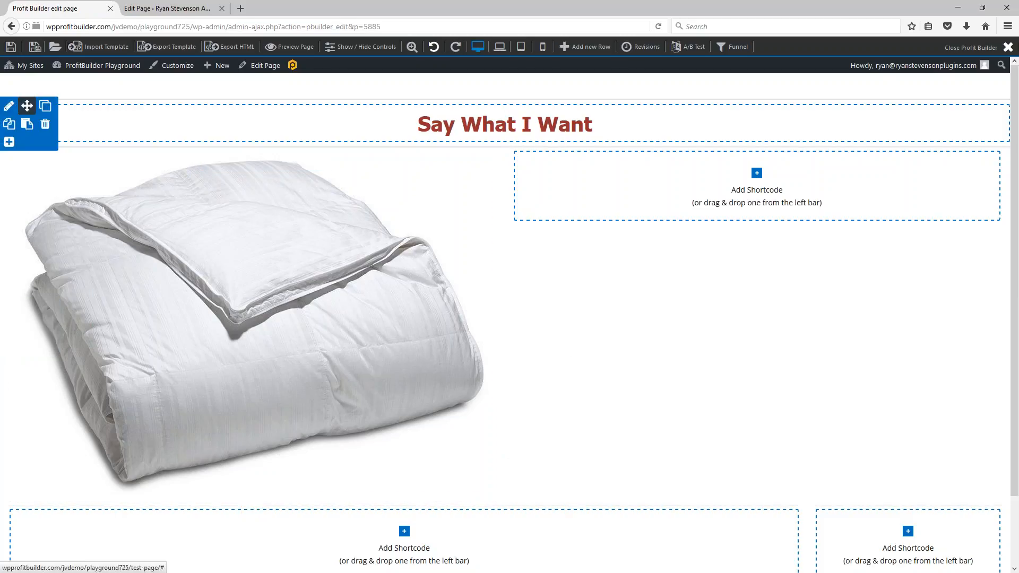
# - Set the background colour of the heading's row to the red #fe3939
pyautogui.click(9, 107)
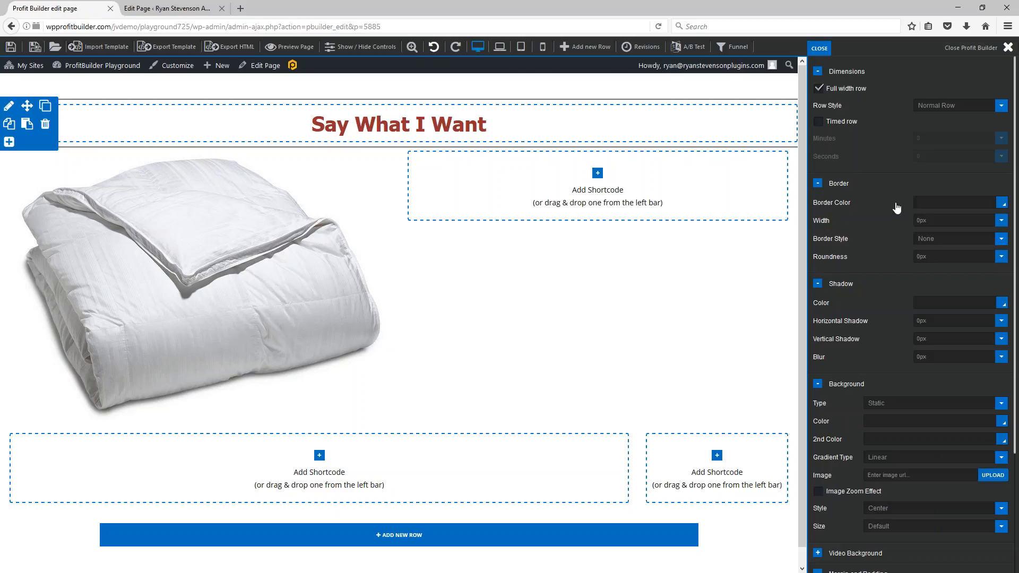
pyautogui.scroll(-5, 896, 207)
pyautogui.scroll(-1, 886, 259)
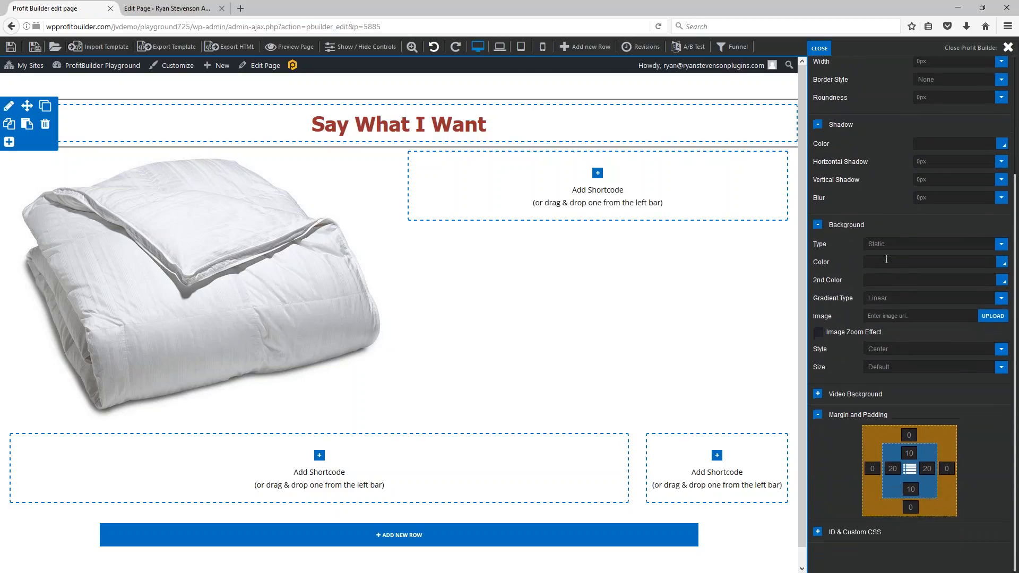
pyautogui.click(1002, 262)
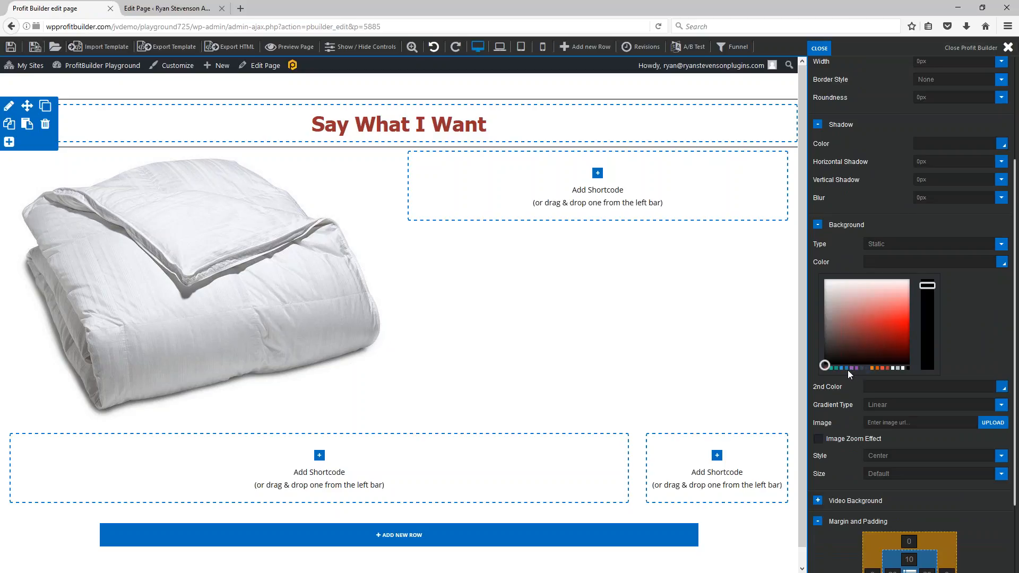
pyautogui.moveTo(927, 321)
pyautogui.mouseDown()
pyautogui.moveTo(927, 332)
pyautogui.moveTo(927, 309)
pyautogui.moveTo(927, 332)
pyautogui.moveTo(926, 303)
pyautogui.mouseUp()
pyautogui.click(894, 305)
pyautogui.moveTo(894, 307); pyautogui.dragTo(873, 307)
pyautogui.moveTo(931, 286); pyautogui.dragTo(927, 286)
pyautogui.moveTo(888, 316); pyautogui.dragTo(910, 312)
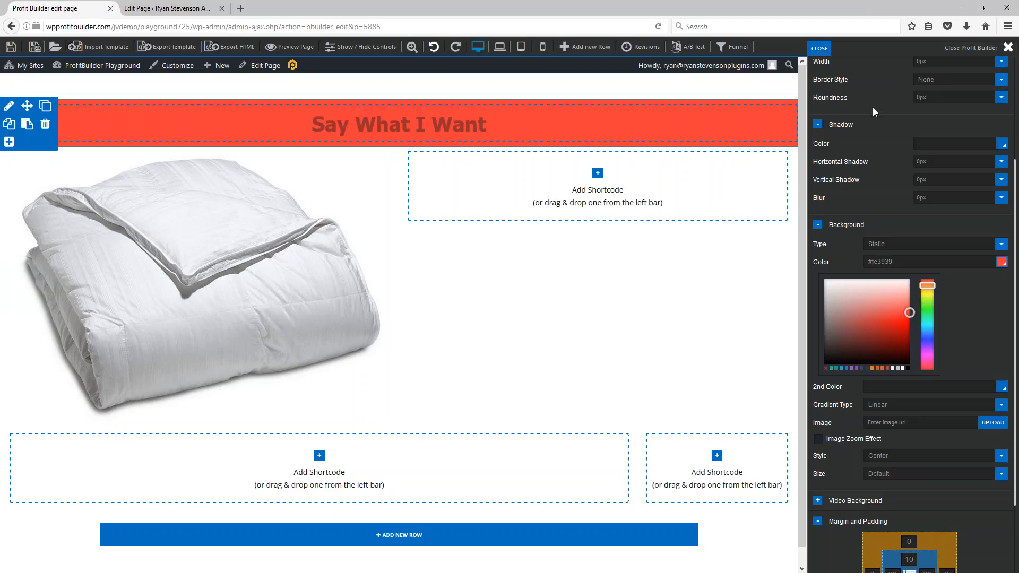
pyautogui.scroll(5, 878, 193)
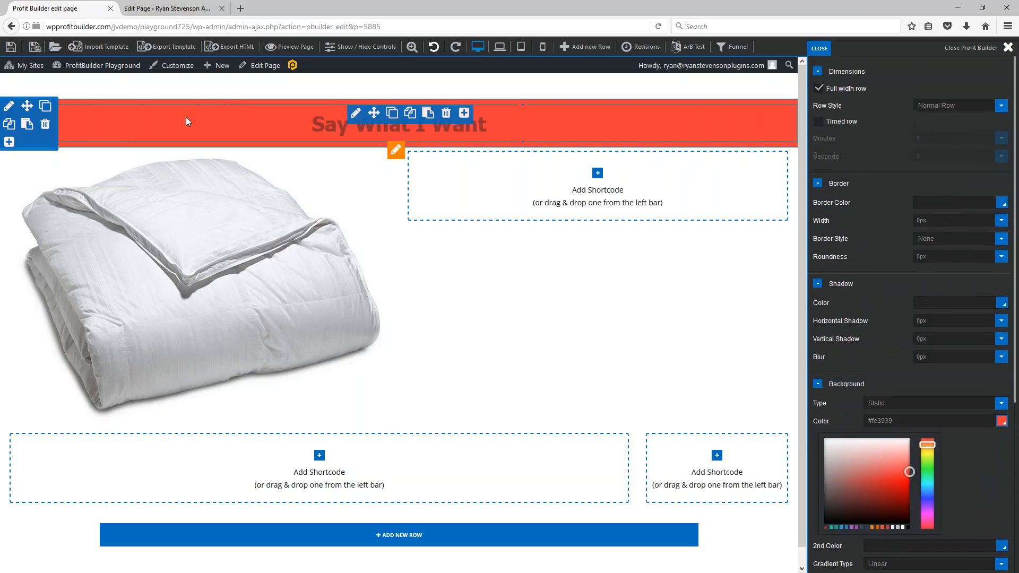
# - Change the heading's text colour to white, #ffffff
pyautogui.click(356, 114)
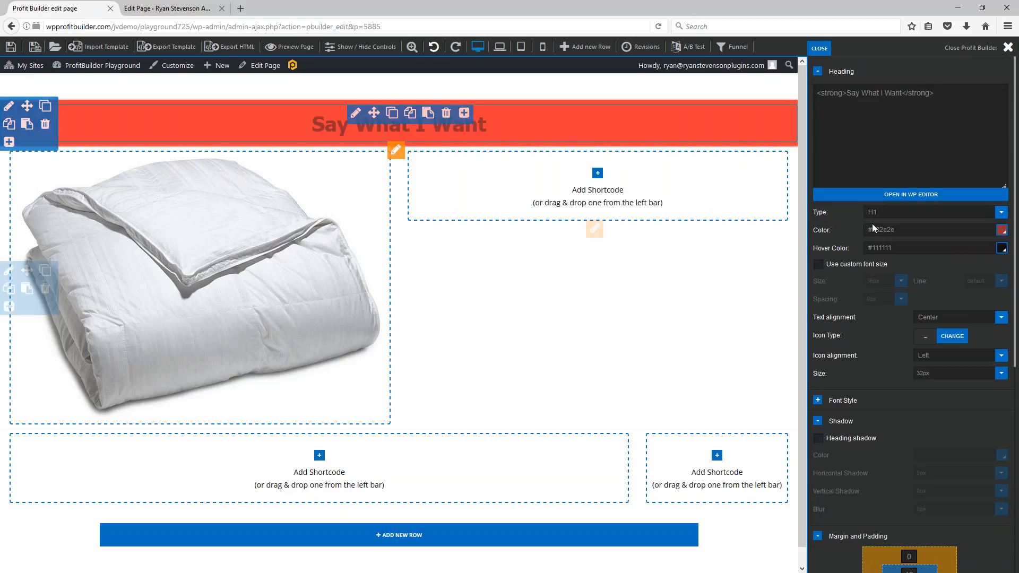
pyautogui.click(1001, 230)
pyautogui.moveTo(887, 269); pyautogui.dragTo(825, 249)
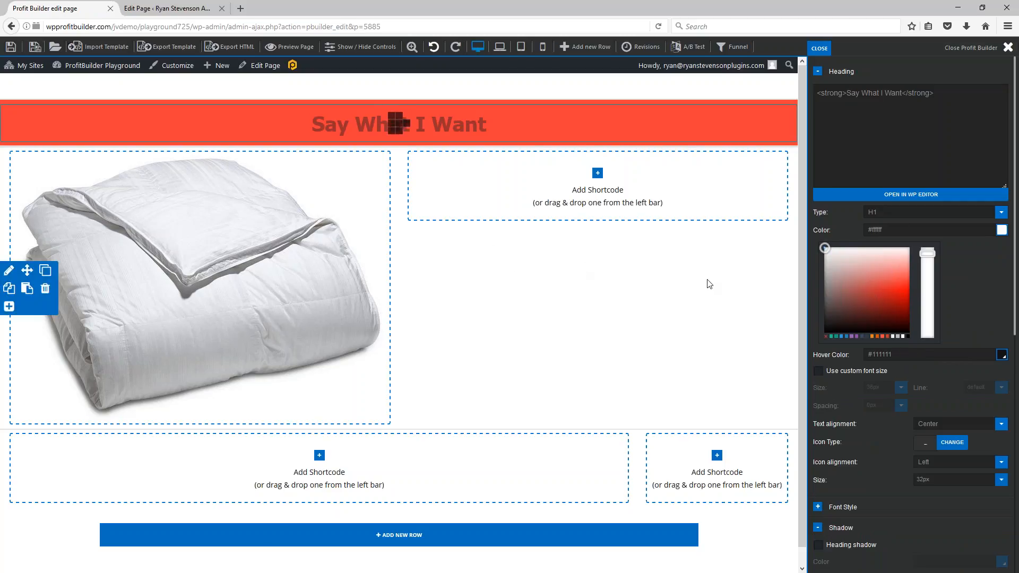
pyautogui.click(826, 49)
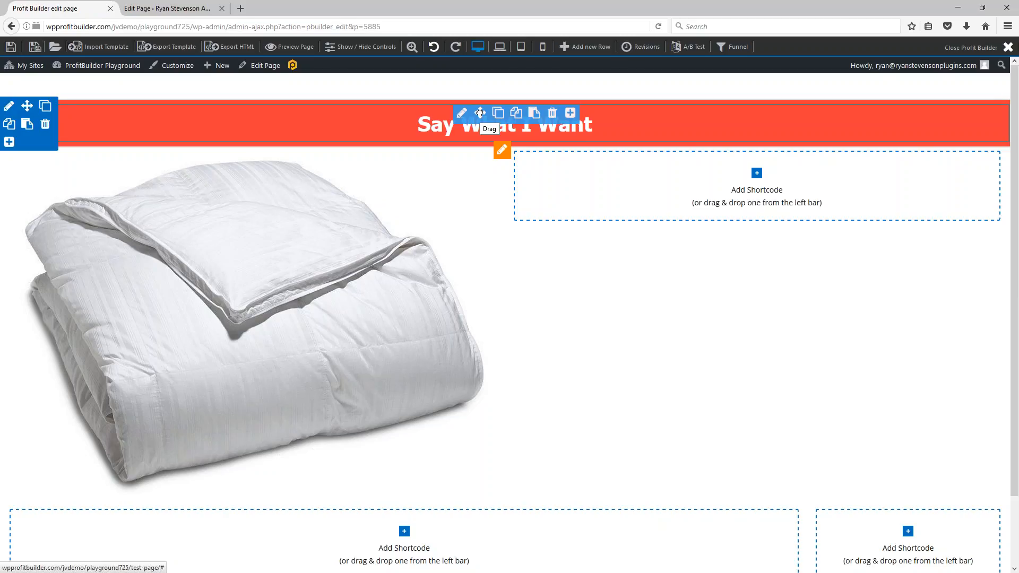
# - Move the heading into the empty column beside the image and back into the red row
pyautogui.moveTo(480, 113); pyautogui.dragTo(627, 191)
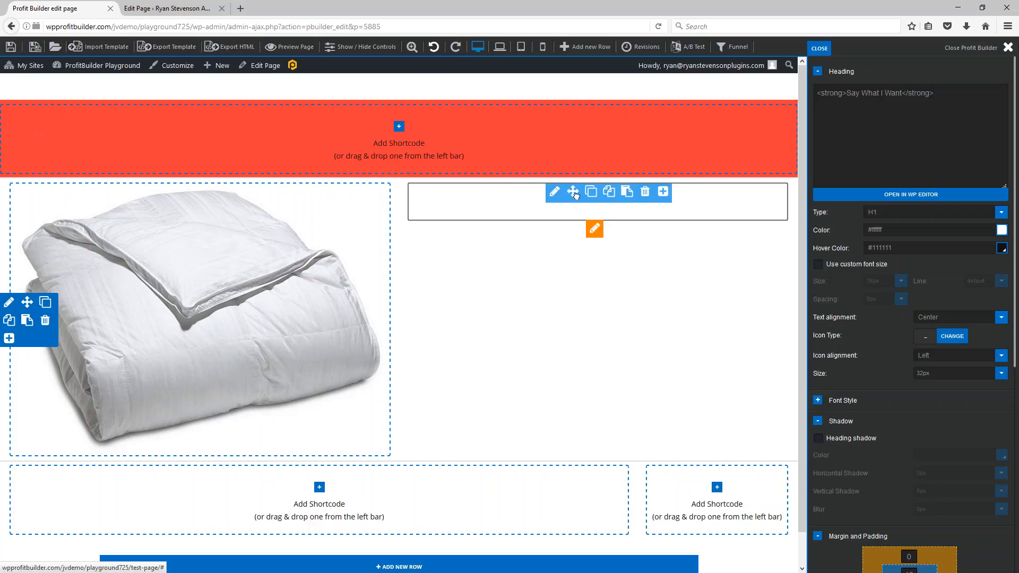
pyautogui.moveTo(573, 194); pyautogui.dragTo(437, 135)
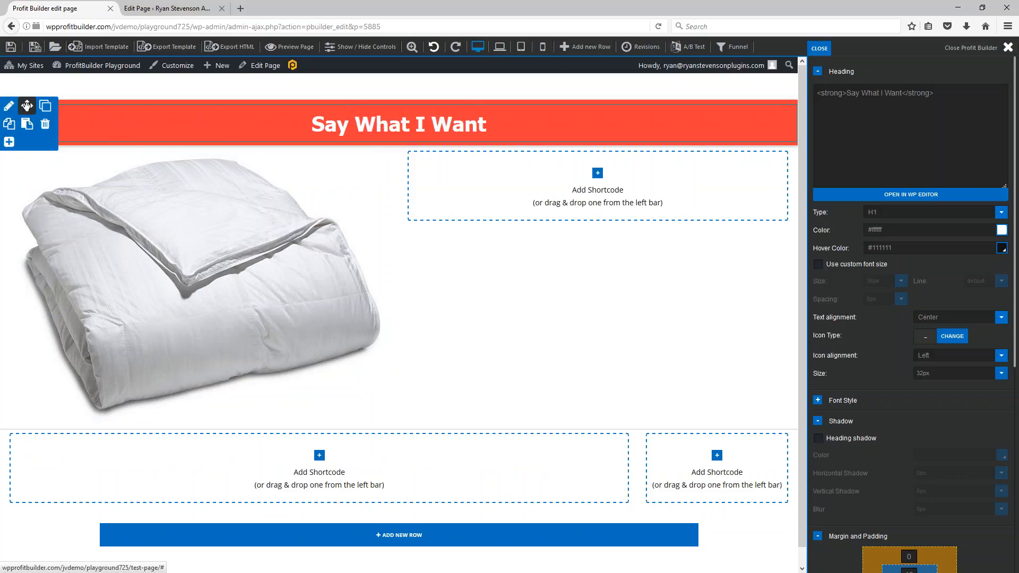
# - Clone the red heading row so that one copy heads the page and the other sits below the image row
pyautogui.moveTo(27, 105); pyautogui.dragTo(69, 361)
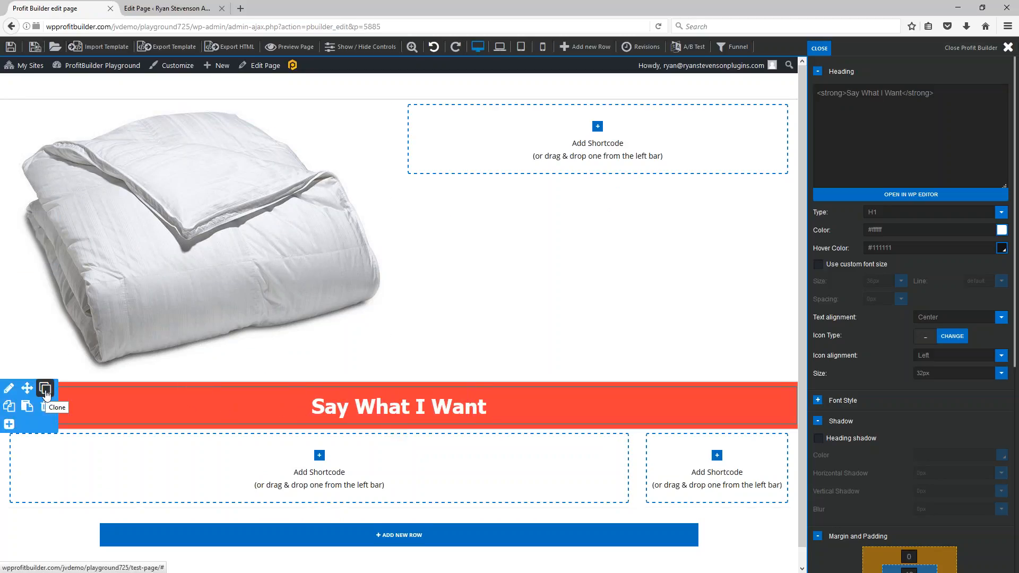
pyautogui.click(45, 389)
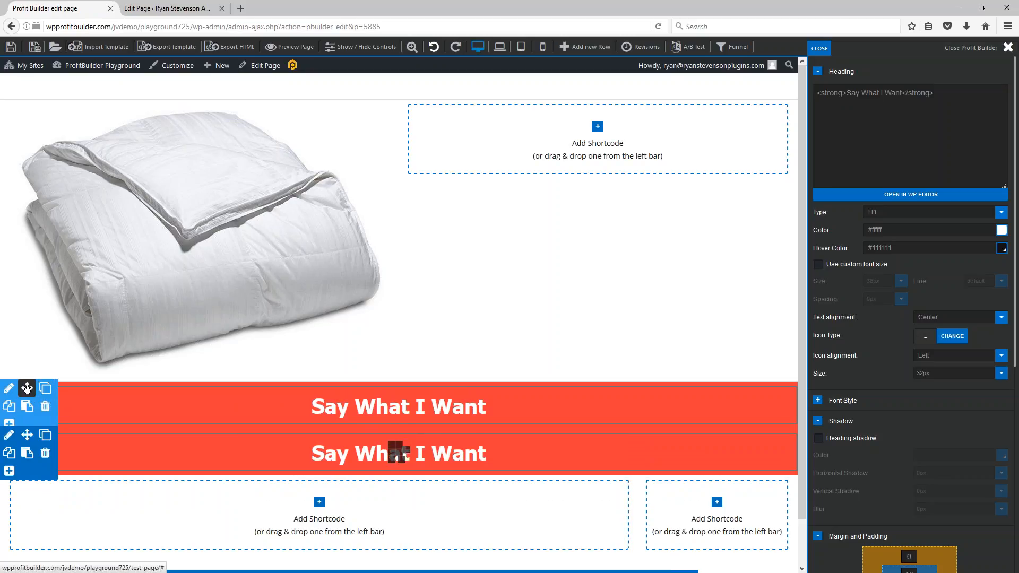
pyautogui.moveTo(26, 388); pyautogui.dragTo(27, 105)
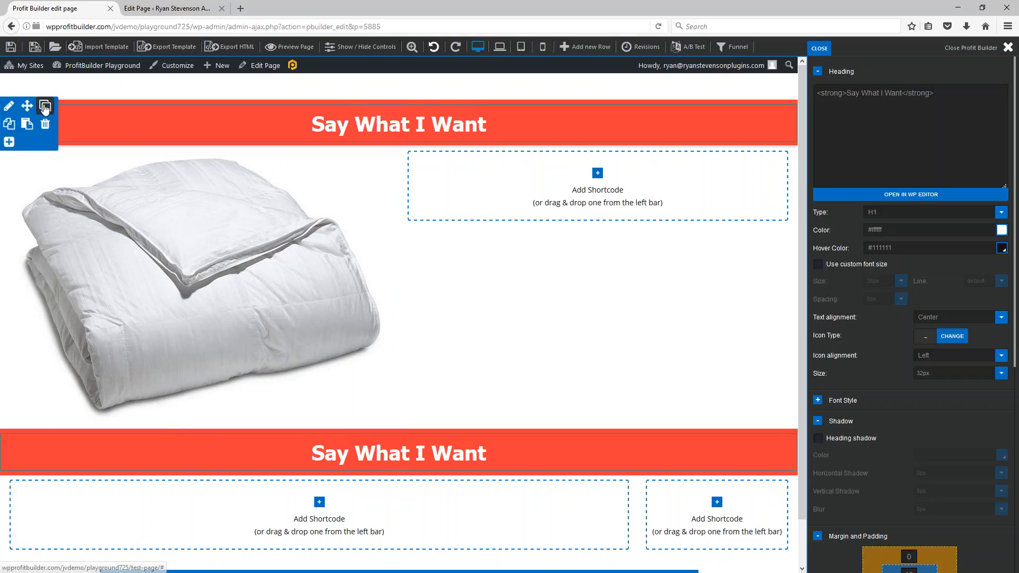
# - Clone the top heading row again, place it below the second heading row, and delete that extra row
pyautogui.click(46, 107)
pyautogui.moveTo(27, 152); pyautogui.dragTo(71, 504)
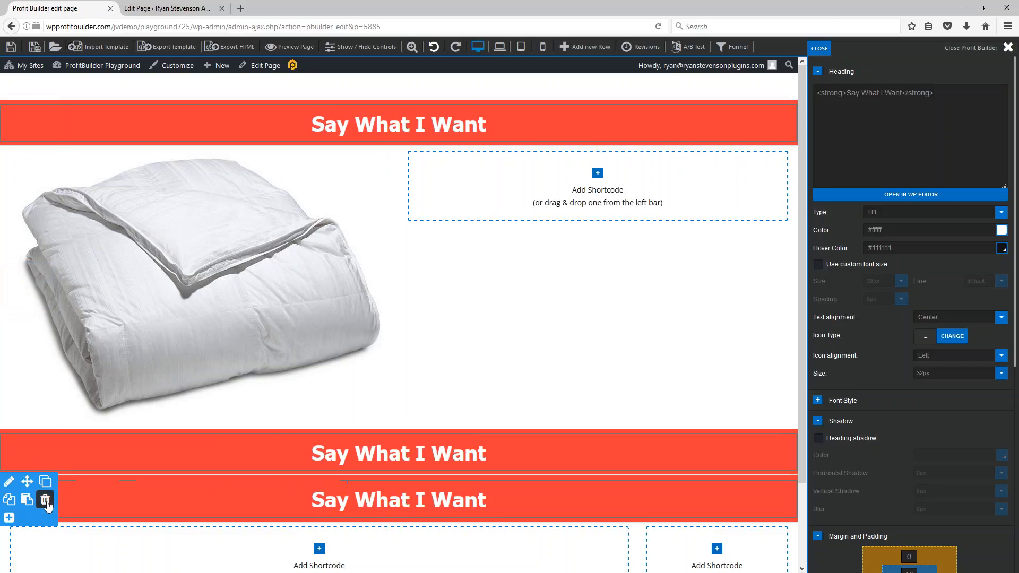
pyautogui.click(45, 501)
pyautogui.click(498, 252)
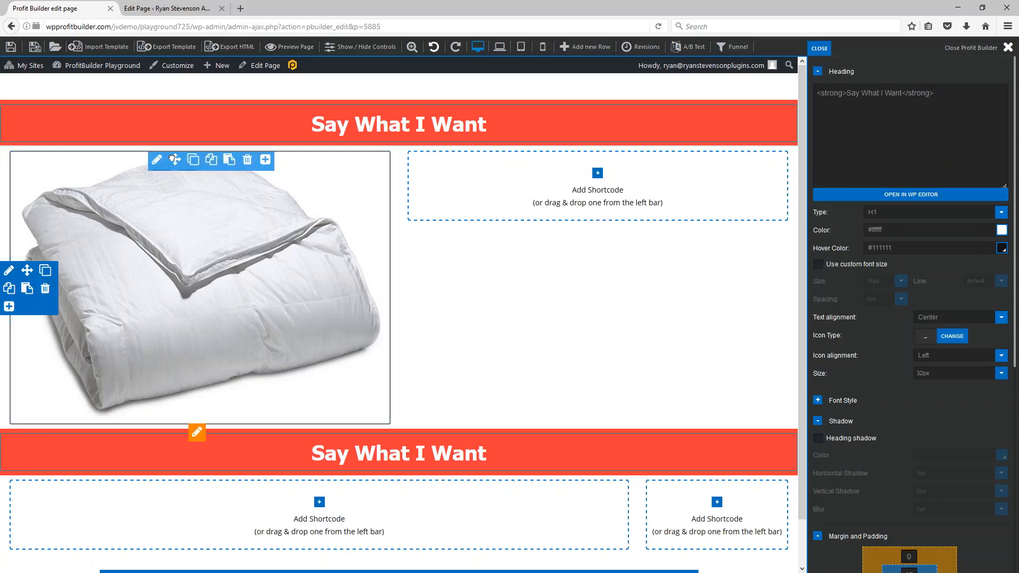
# - Move the image into the bottom row's narrow column and place a clone of it in the first column under the top heading
pyautogui.moveTo(289, 167); pyautogui.dragTo(680, 218)
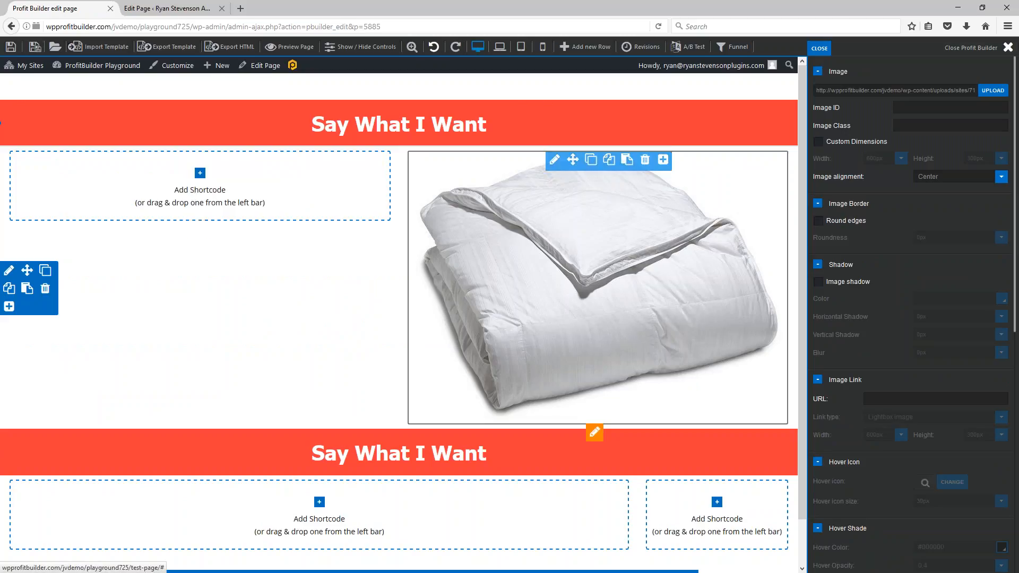
pyautogui.moveTo(573, 159); pyautogui.dragTo(386, 405)
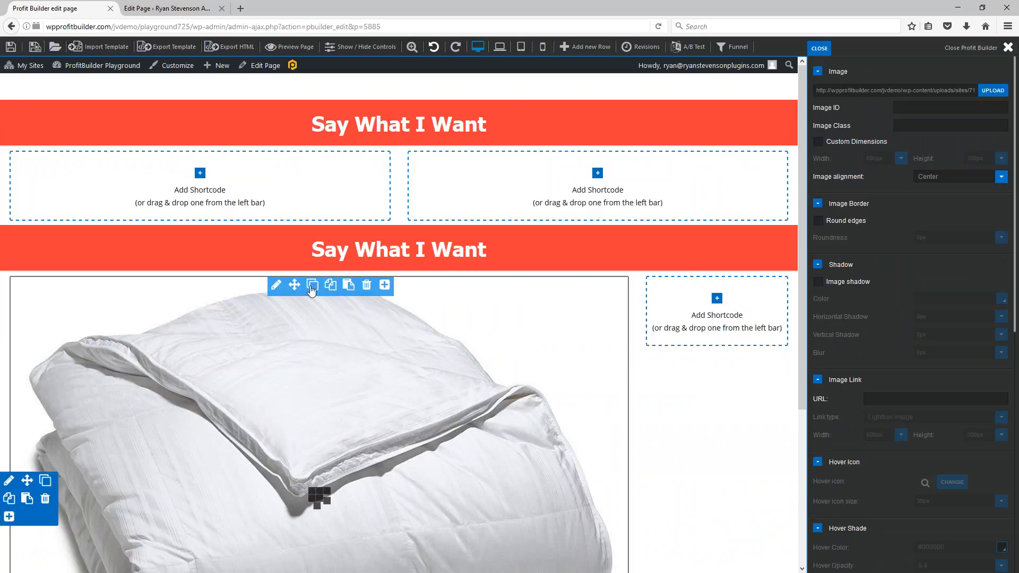
pyautogui.moveTo(294, 285); pyautogui.dragTo(716, 291)
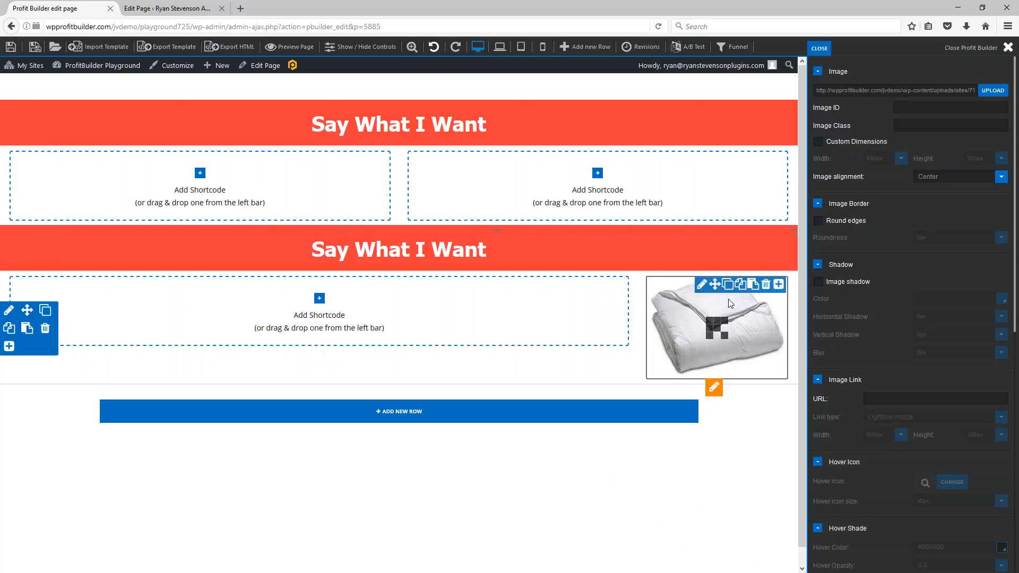
pyautogui.click(727, 286)
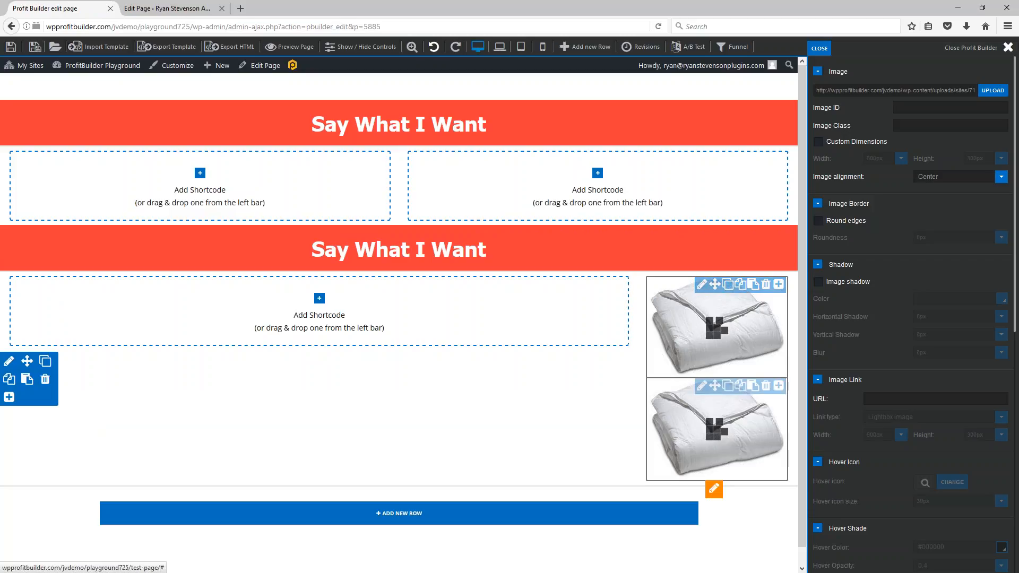
pyautogui.moveTo(713, 388); pyautogui.dragTo(210, 283)
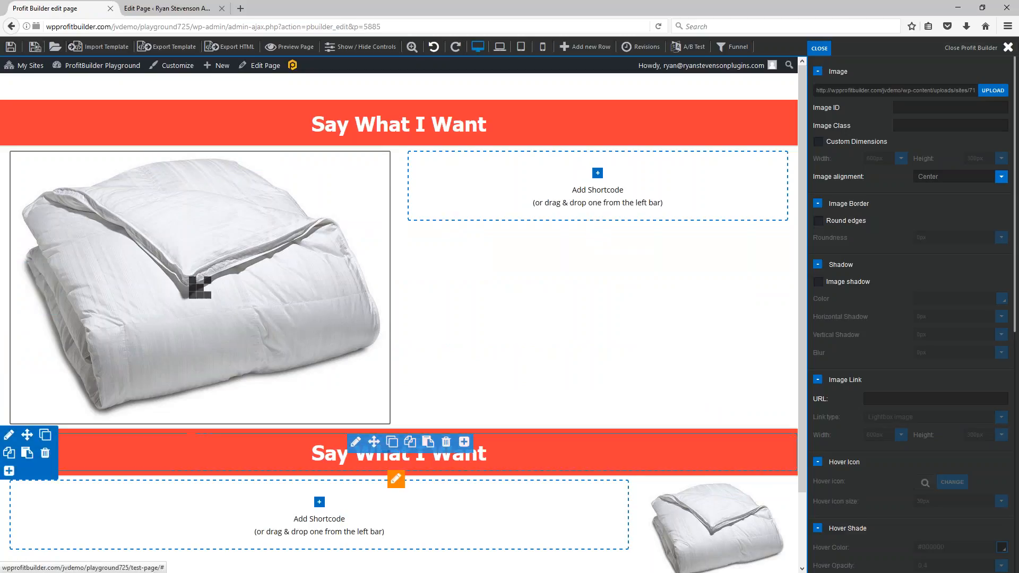
# - Change the second heading's text to "Header #2", keeping it inside the strong tags
pyautogui.click(357, 444)
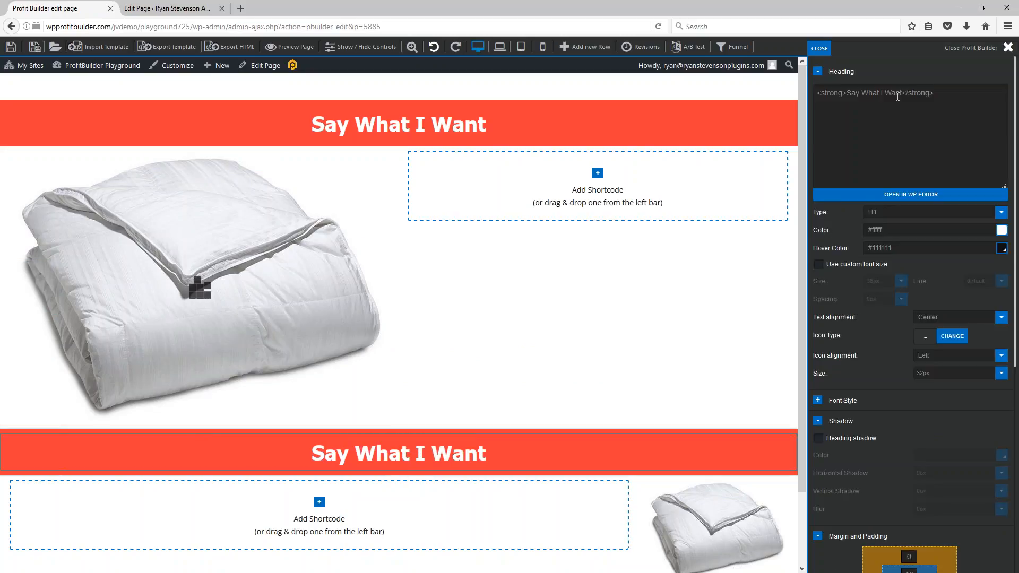
pyautogui.moveTo(903, 93); pyautogui.dragTo(850, 96)
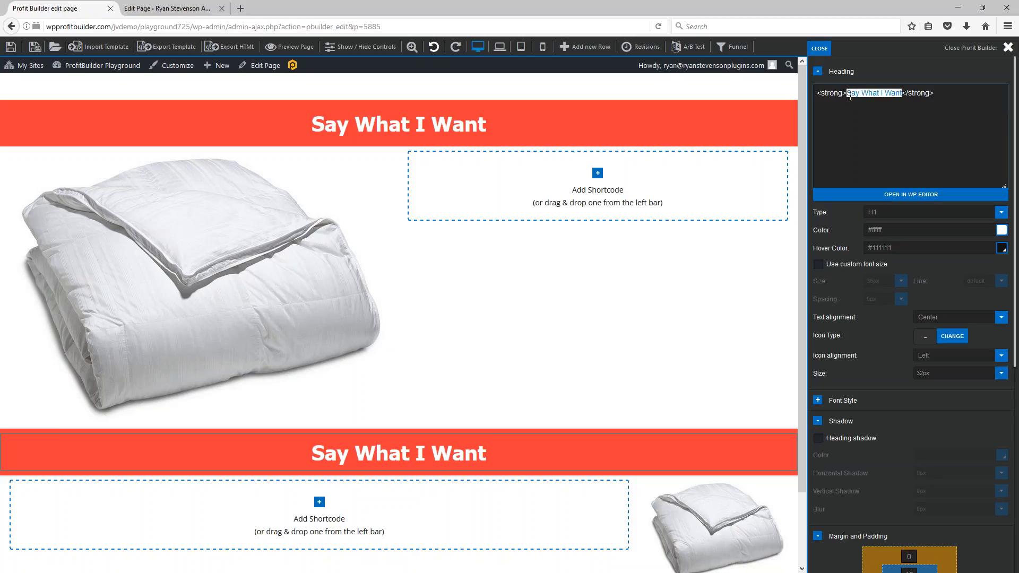
pyautogui.write('Header #2')
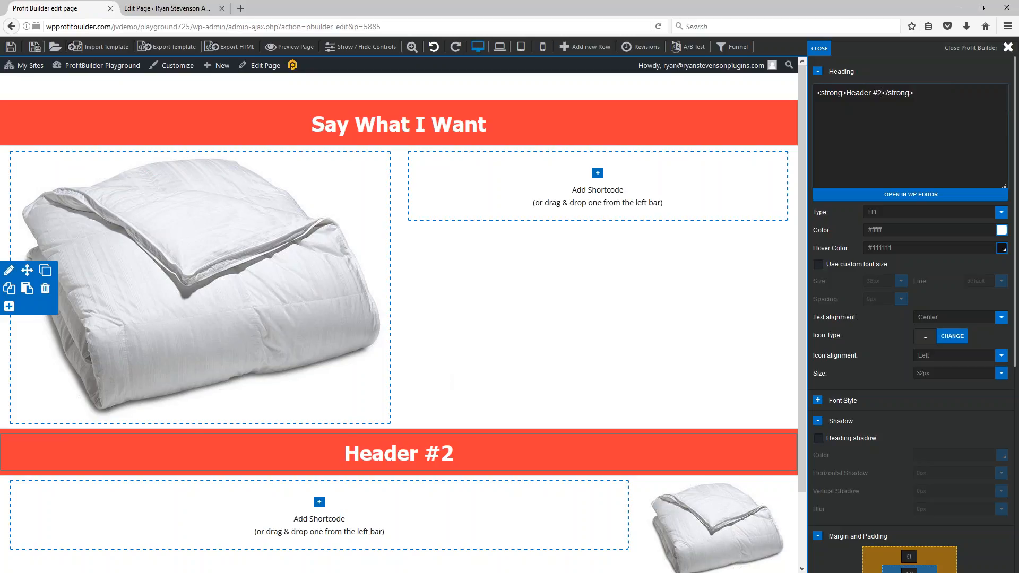
# - Load the template "Seans Million Dollar Sales Page Fire" into the page
pyautogui.click(55, 48)
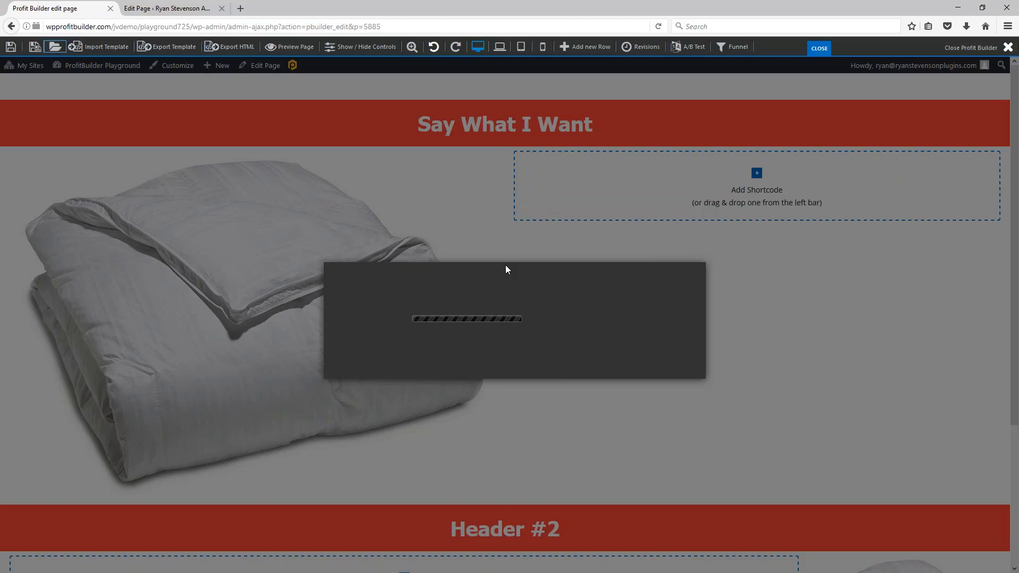
pyautogui.click(417, 290)
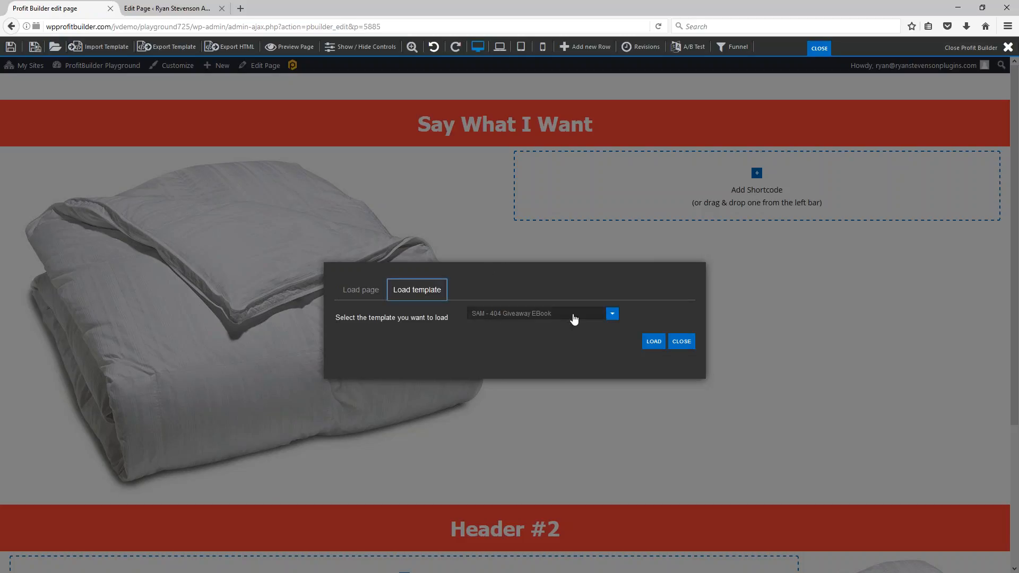
pyautogui.click(573, 319)
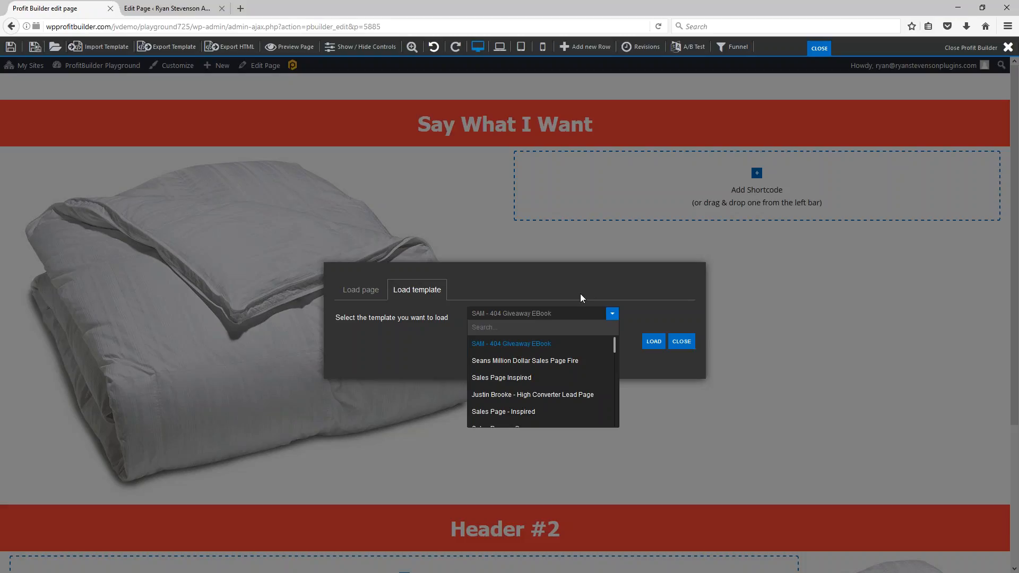
pyautogui.click(502, 362)
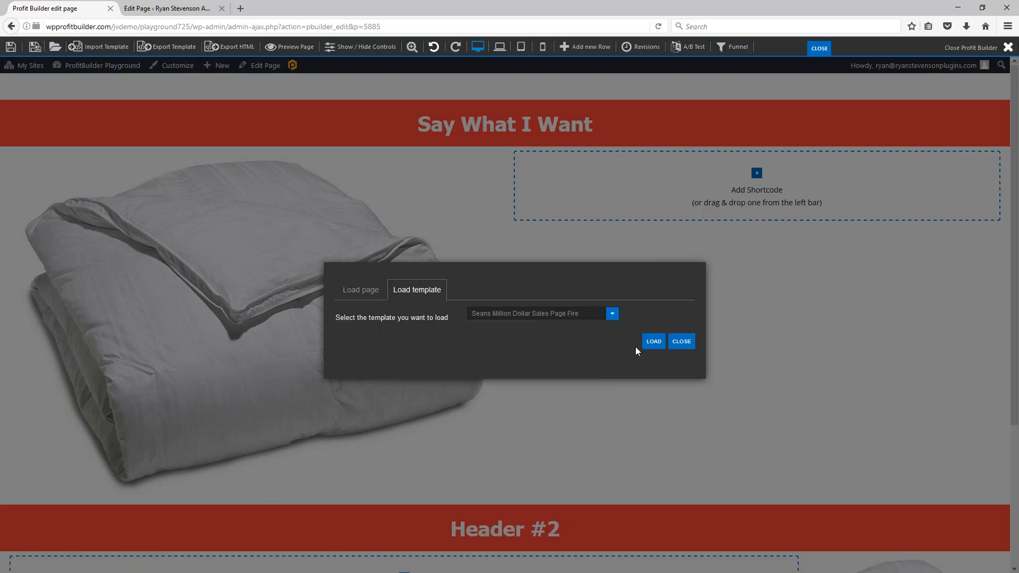
pyautogui.click(655, 344)
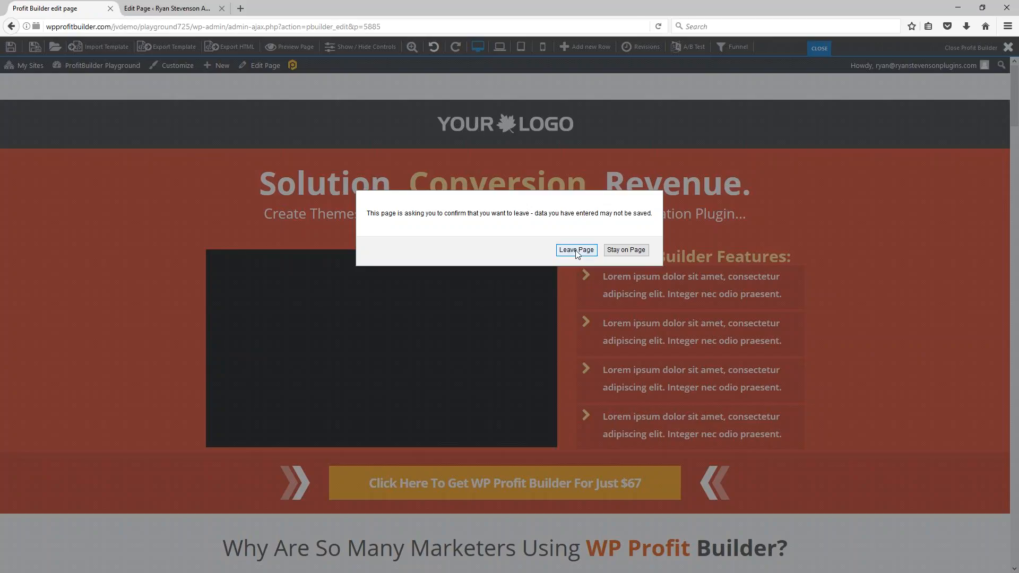
# - Stay on the editor page and save it with the loaded sales page template
pyautogui.click(626, 250)
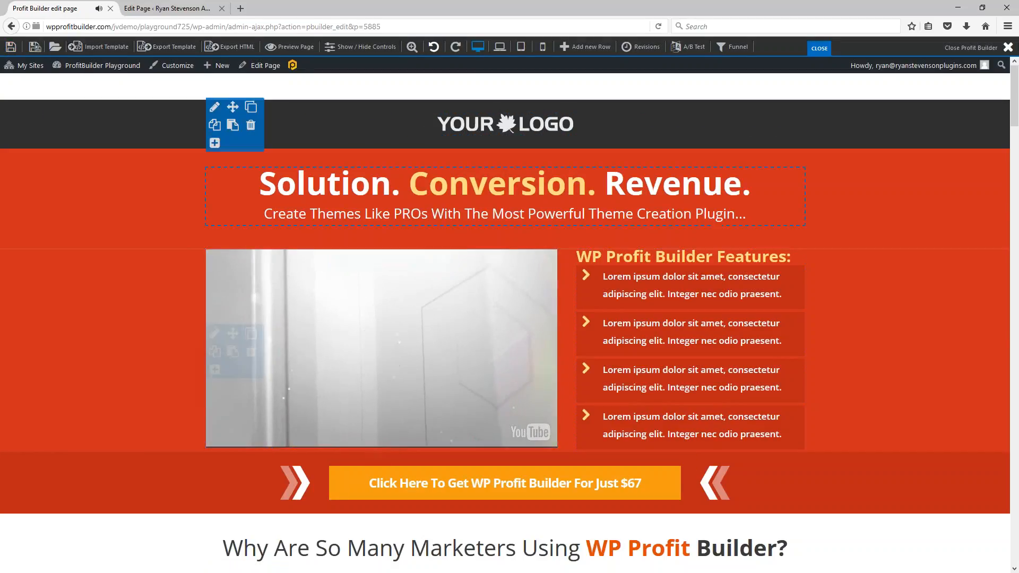
pyautogui.click(12, 49)
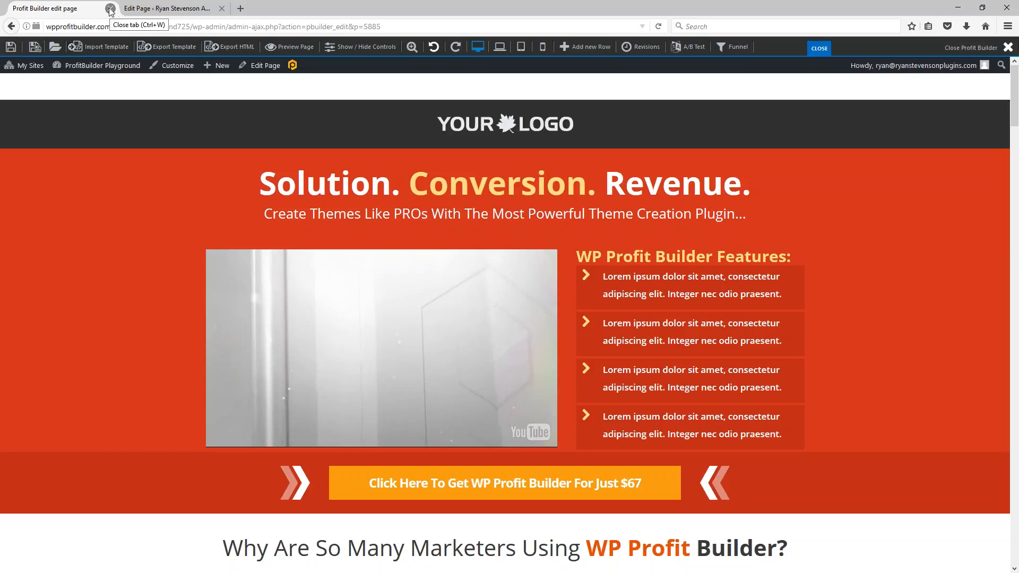
# - Look through the whole sales page template, from the logo header down past the frequently asked questions and back up
pyautogui.moveTo(502, 297)
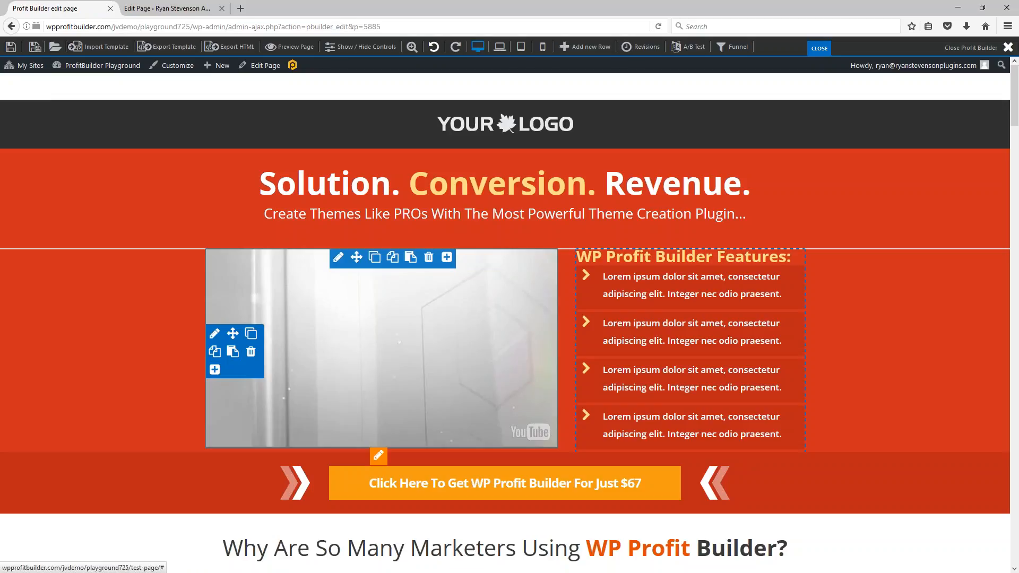
pyautogui.moveTo(502, 233)
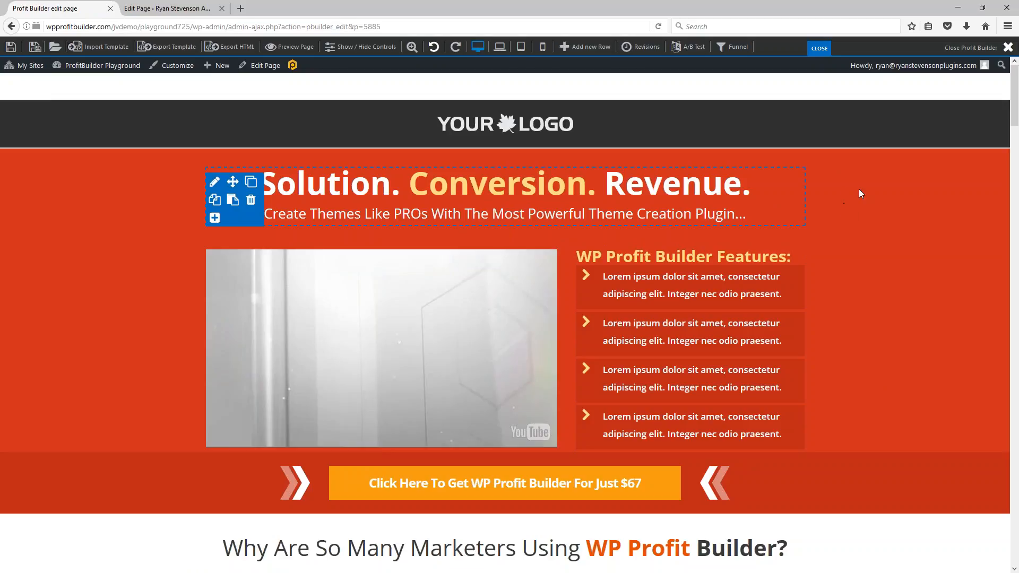
pyautogui.scroll(-2, 861, 189)
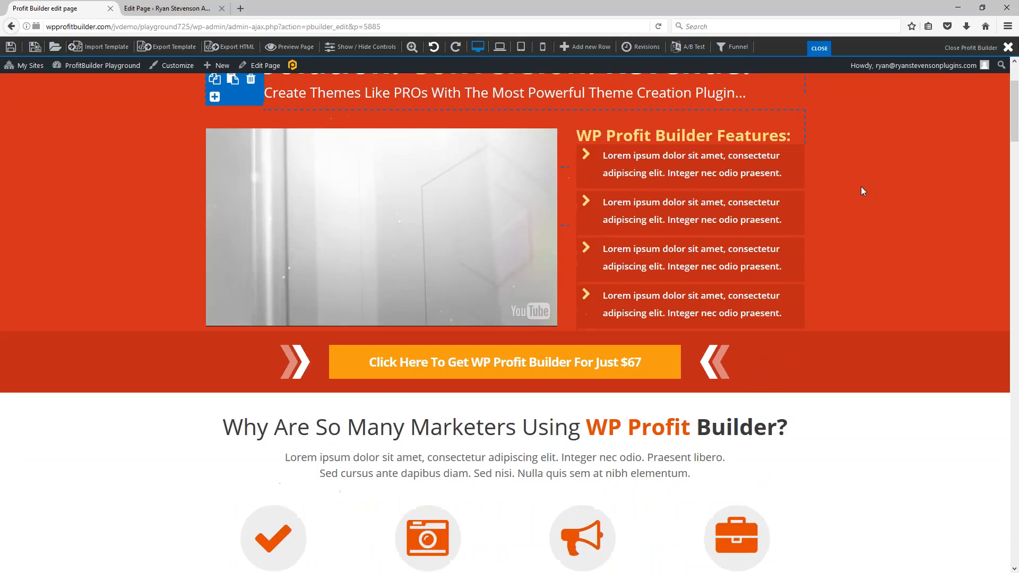
pyautogui.scroll(-5, 861, 190)
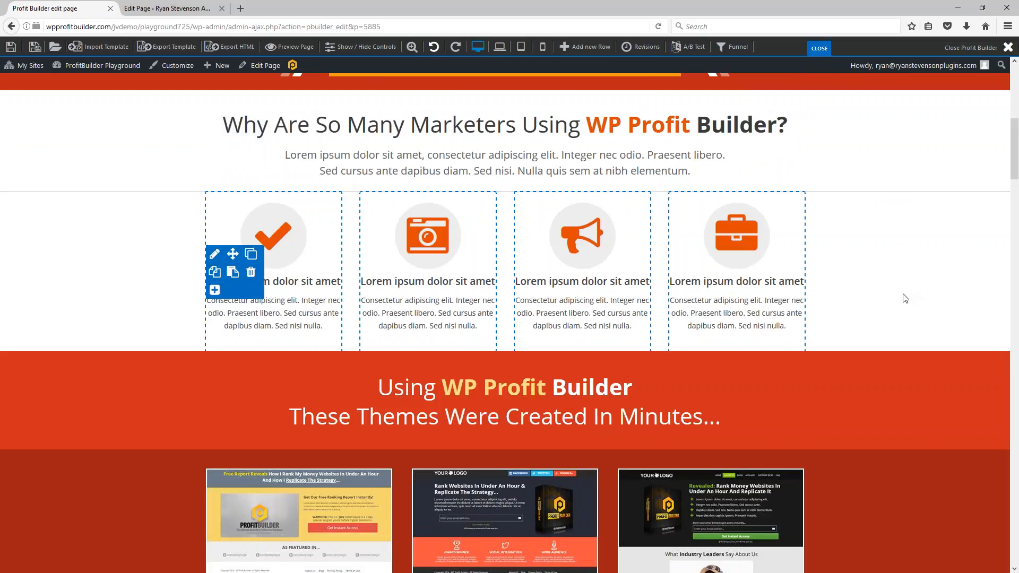
pyautogui.scroll(-6, 896, 311)
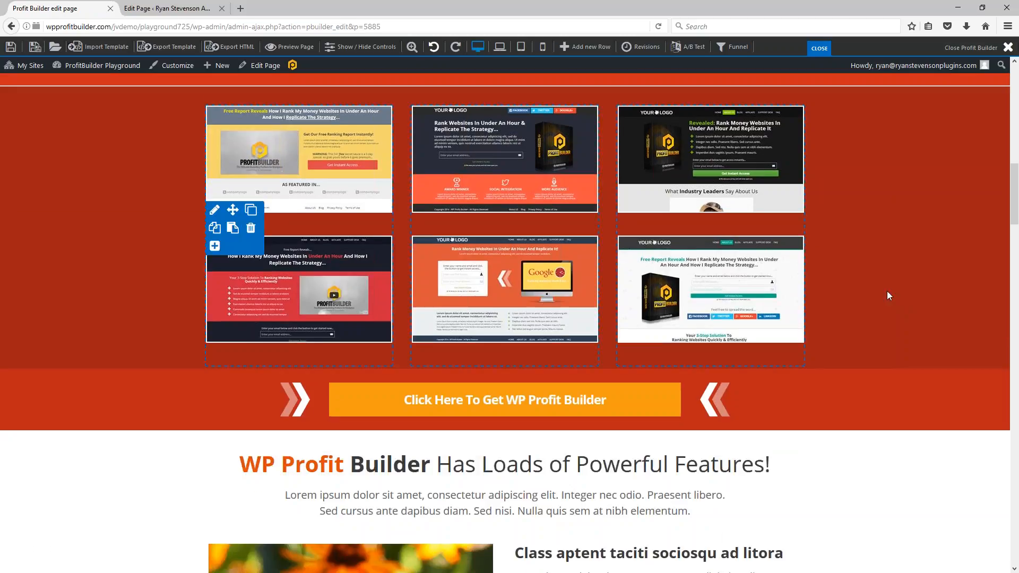
pyautogui.scroll(-1, 884, 292)
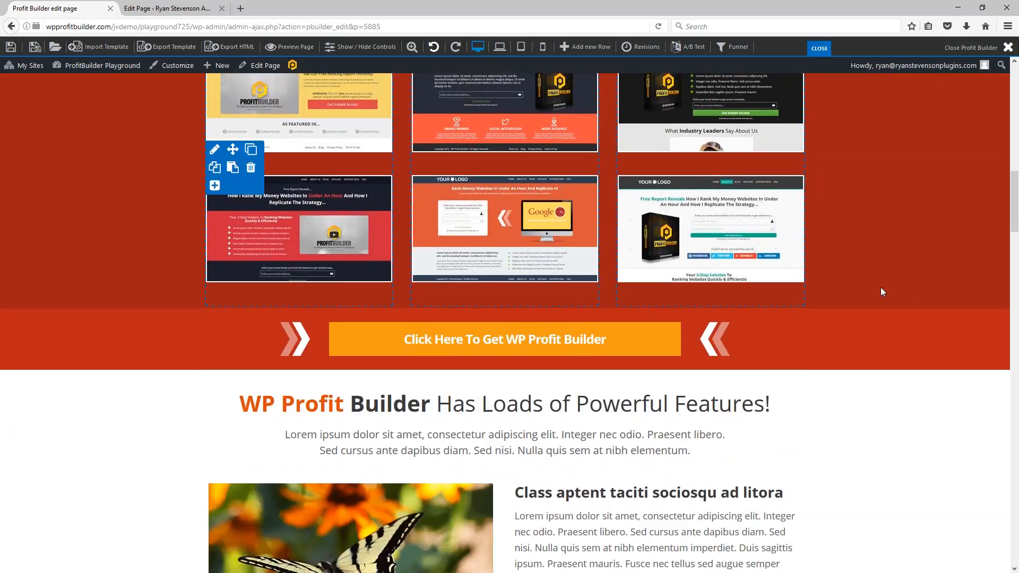
pyautogui.scroll(-2, 882, 292)
pyautogui.scroll(-3, 882, 294)
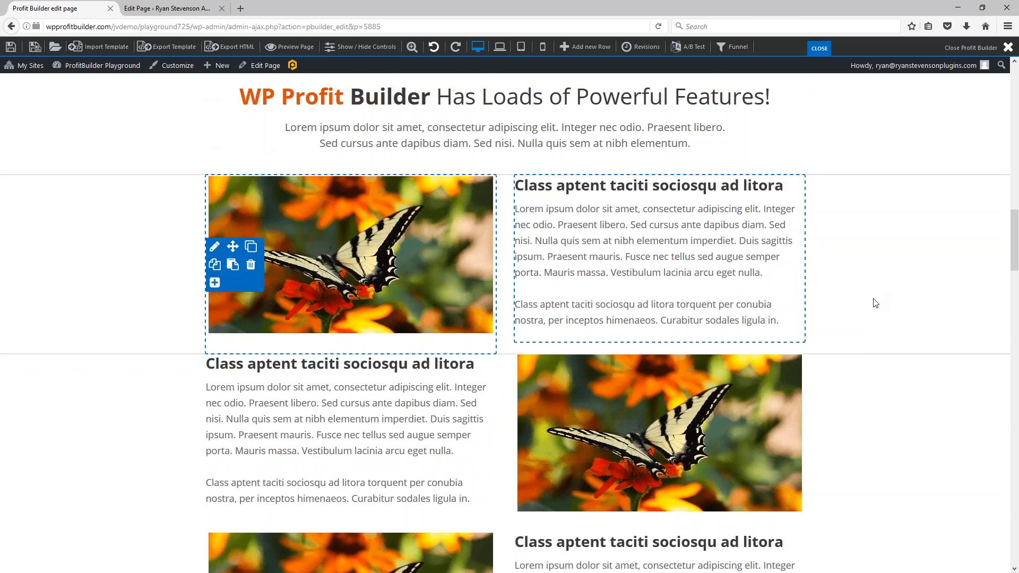
pyautogui.scroll(-3, 805, 340)
pyautogui.scroll(-6, 858, 350)
pyautogui.scroll(-3, 850, 398)
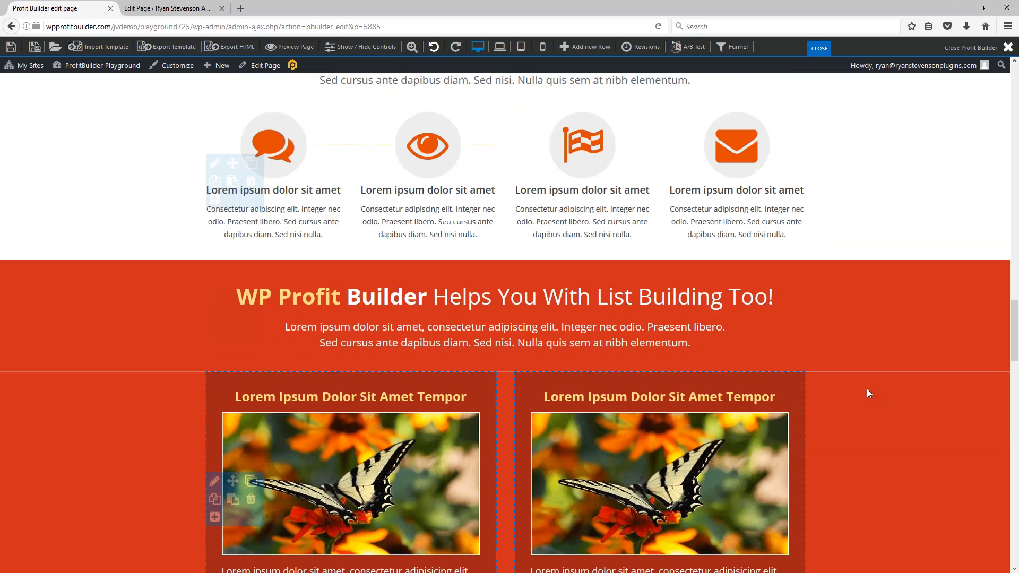
pyautogui.scroll(-5, 871, 381)
pyautogui.scroll(-12, 894, 358)
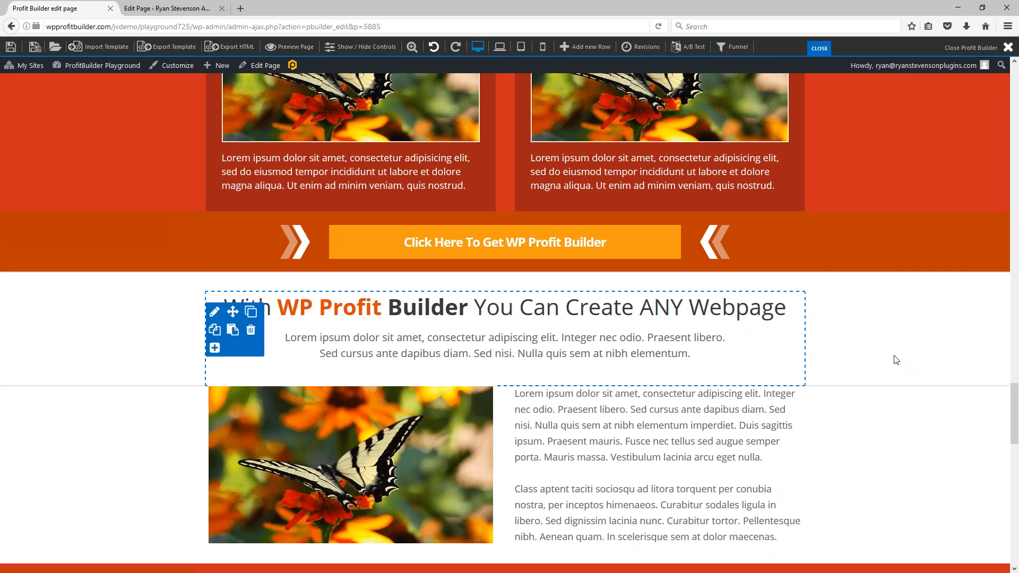
pyautogui.scroll(-5, 893, 353)
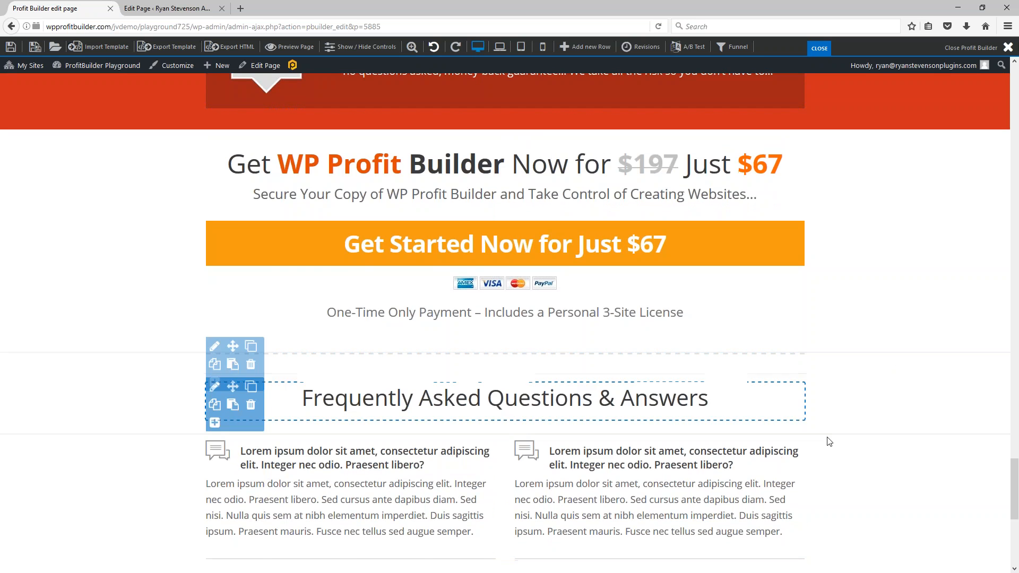
pyautogui.scroll(-6, 854, 403)
pyautogui.scroll(10, 871, 391)
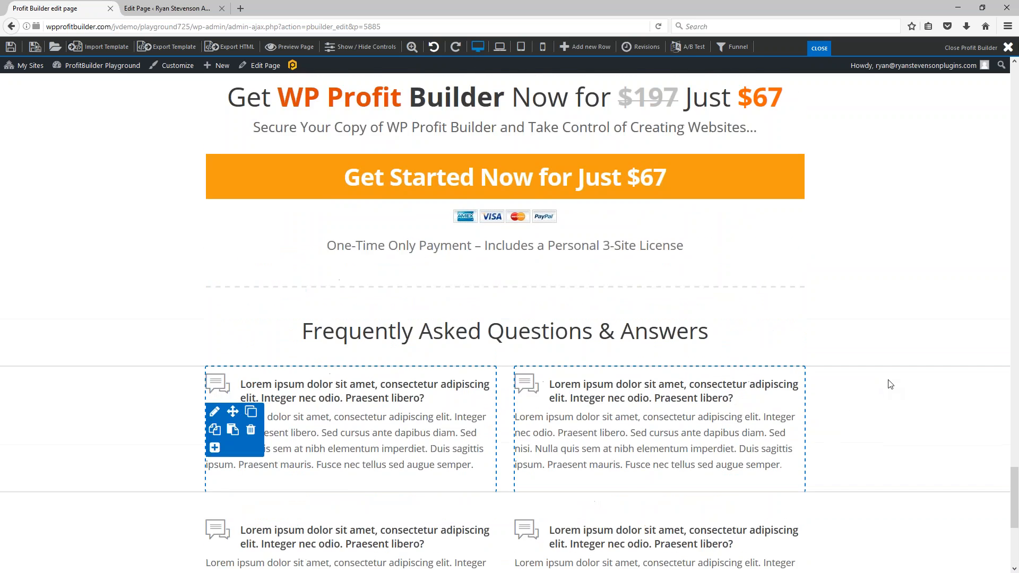
pyautogui.scroll(4, 878, 406)
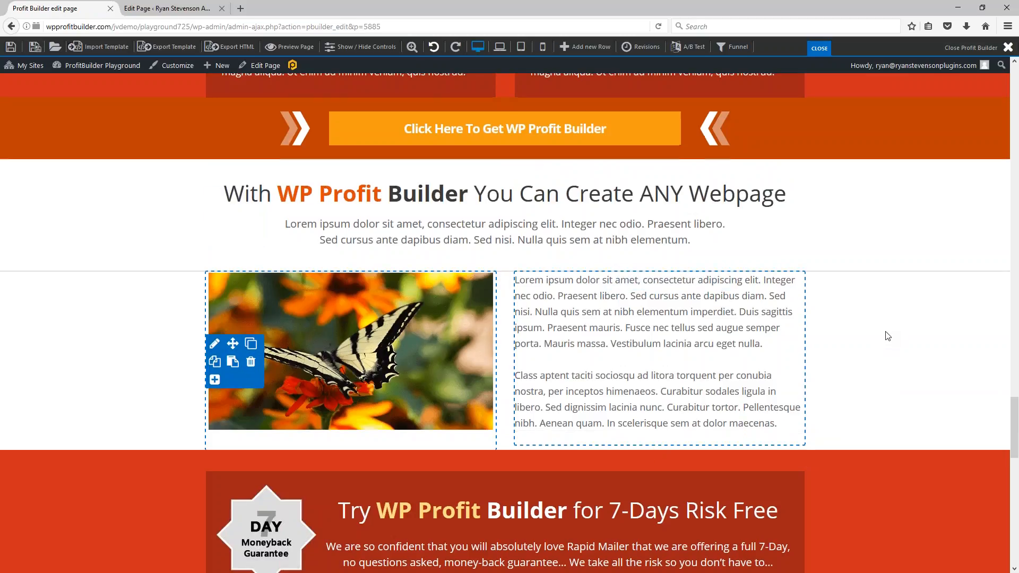
pyautogui.scroll(20, 888, 336)
pyautogui.scroll(3, 916, 351)
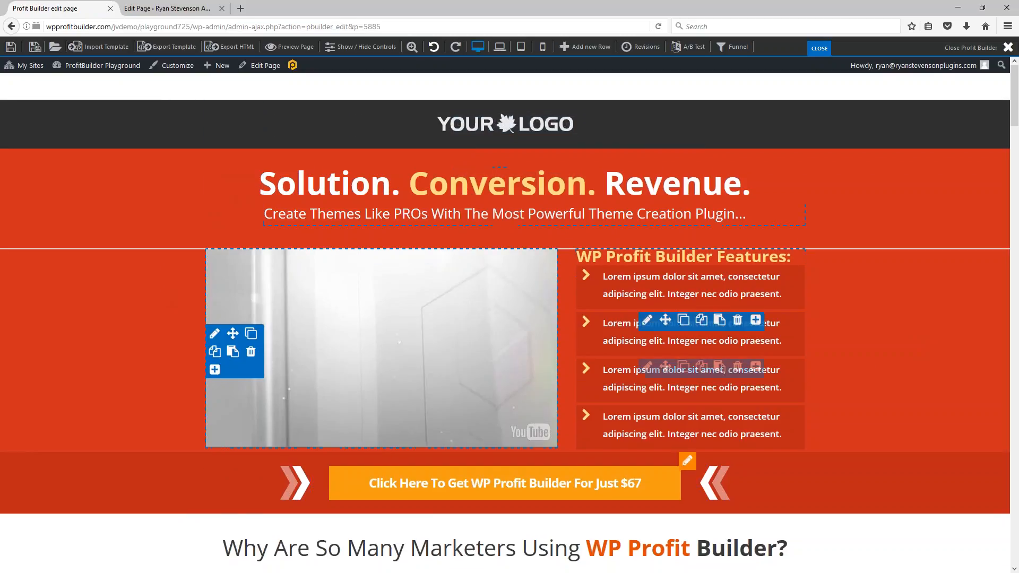
# - Recheck the template's upper sections and open the settings of the logo image in the header row
pyautogui.scroll(-6, 685, 319)
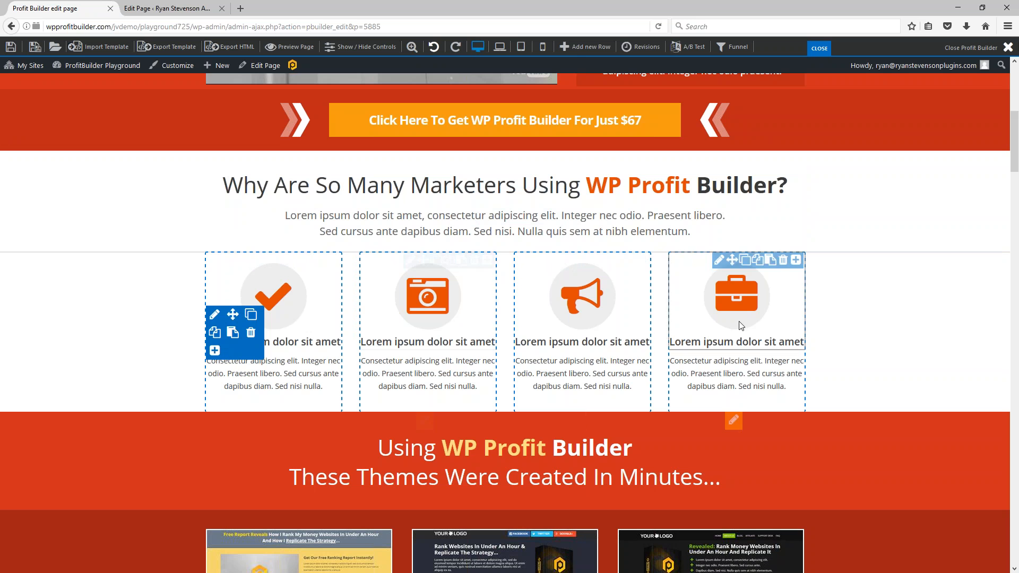
pyautogui.scroll(-4, 876, 210)
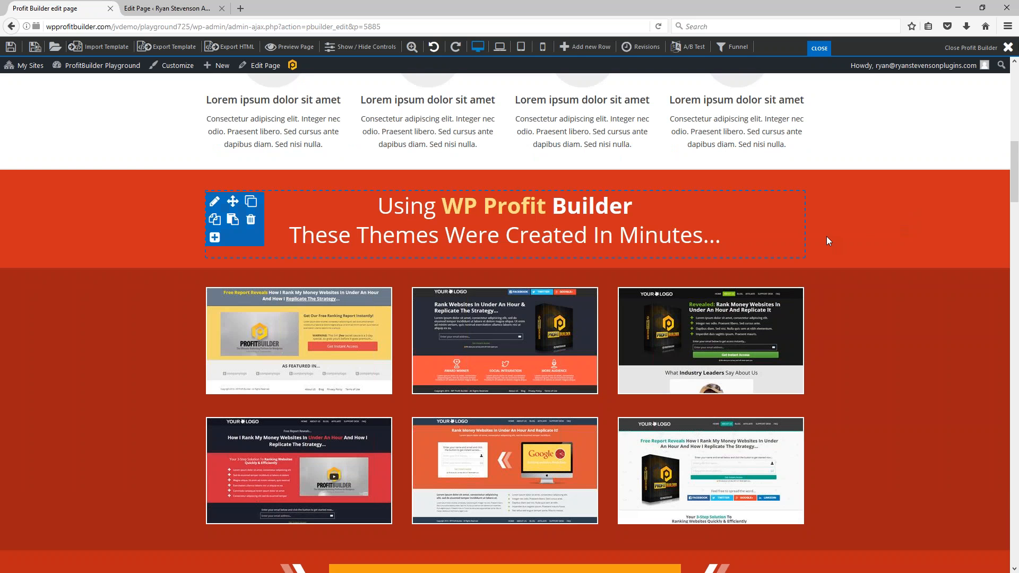
pyautogui.scroll(-4, 827, 237)
pyautogui.scroll(-2, 897, 329)
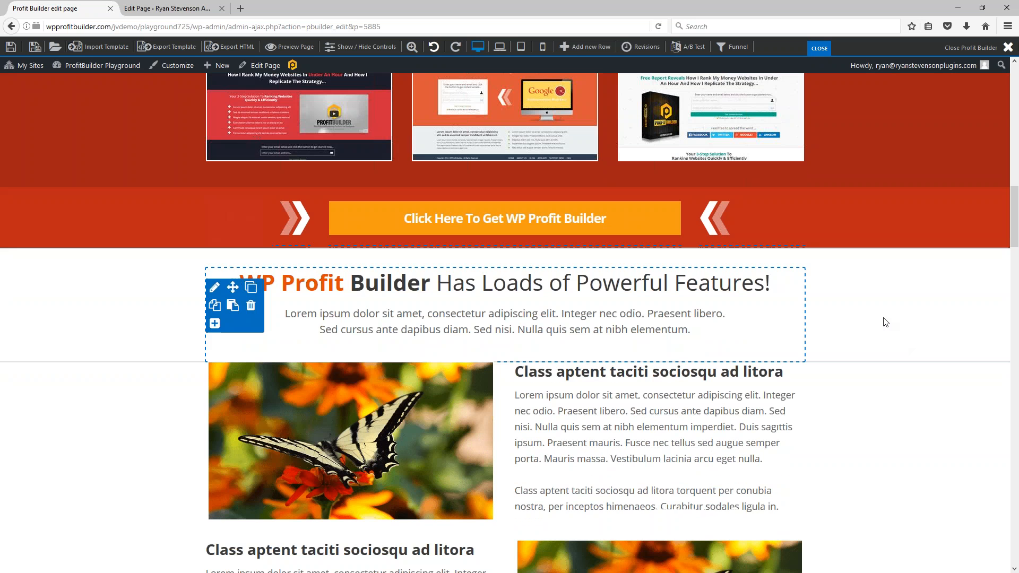
pyautogui.scroll(4, 871, 307)
pyautogui.scroll(10, 880, 319)
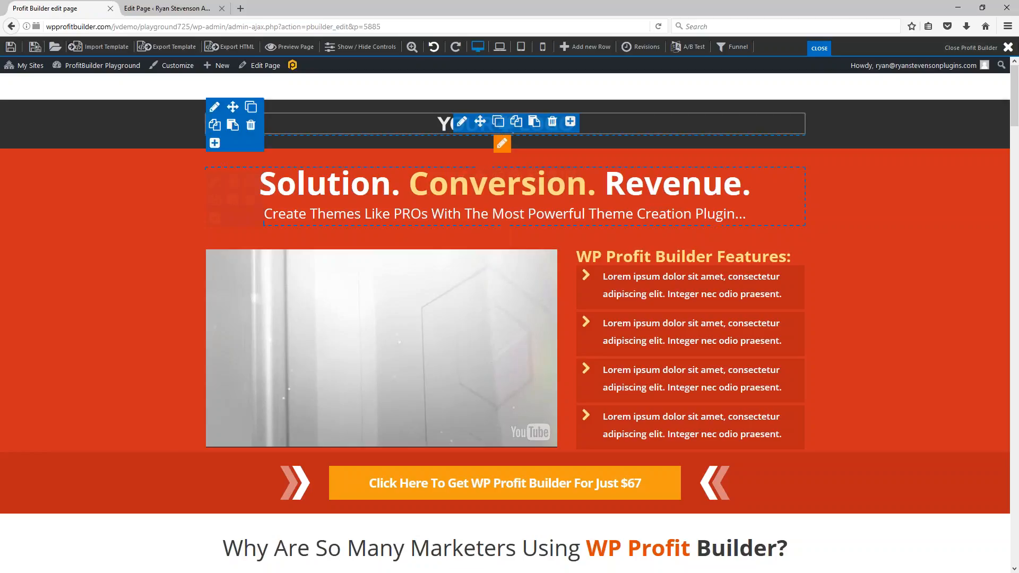
pyautogui.click(461, 123)
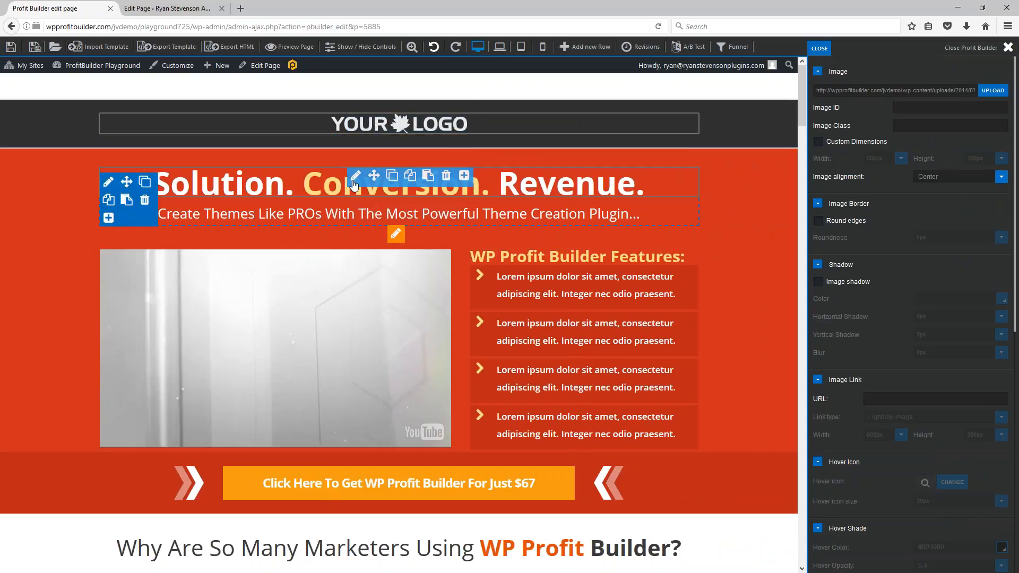
# - Change the main headline to "Fast. Easy. Simple.", keeping the strong tags and the colored span around the middle word
pyautogui.click(356, 178)
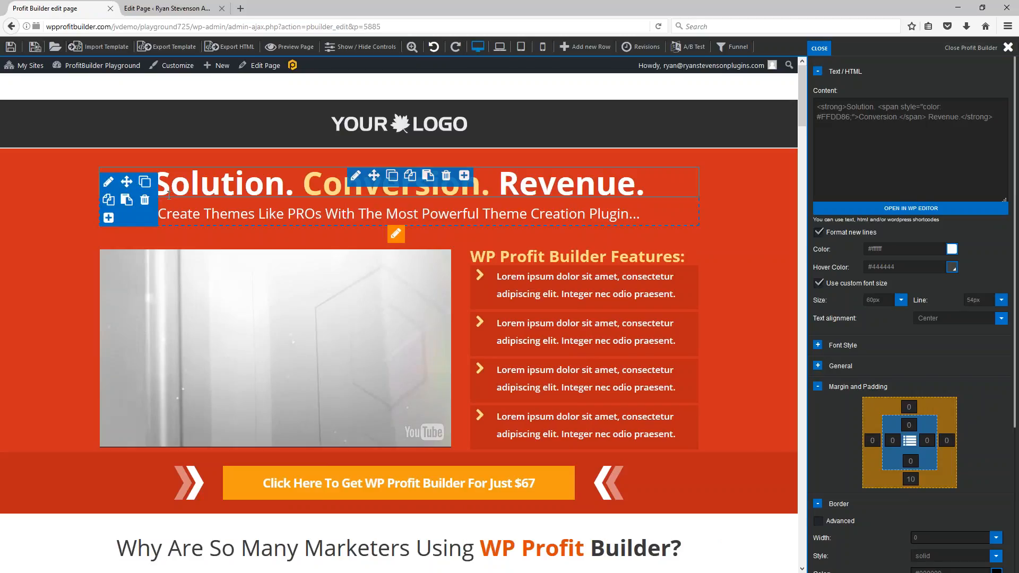
pyautogui.doubleClick(861, 107)
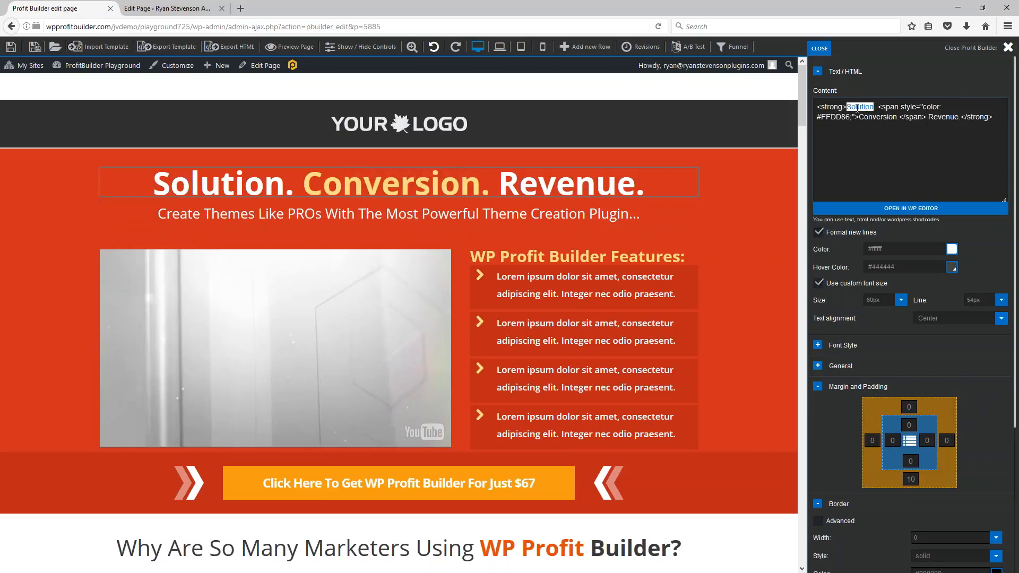
pyautogui.doubleClick(877, 116)
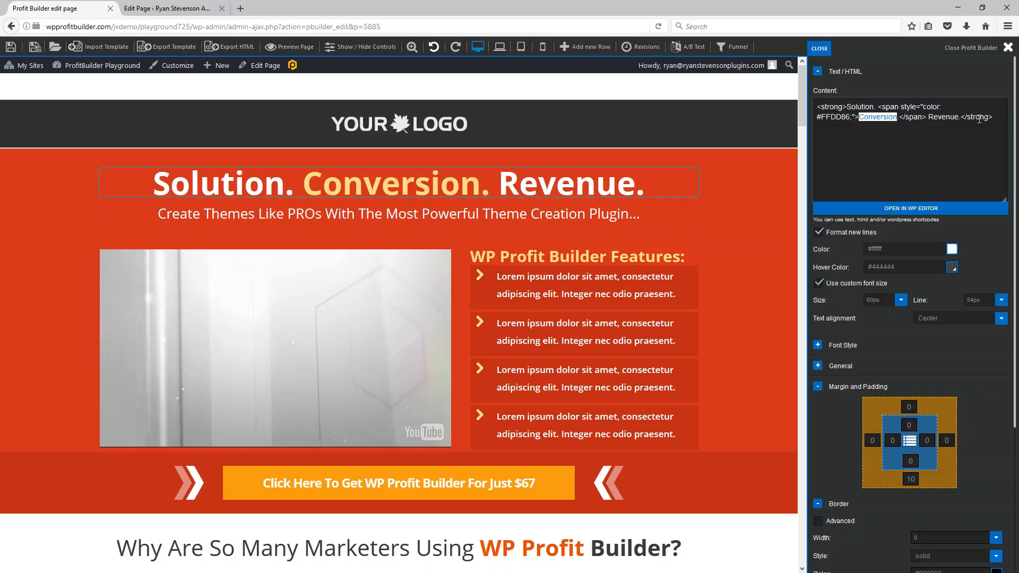
pyautogui.doubleClick(944, 116)
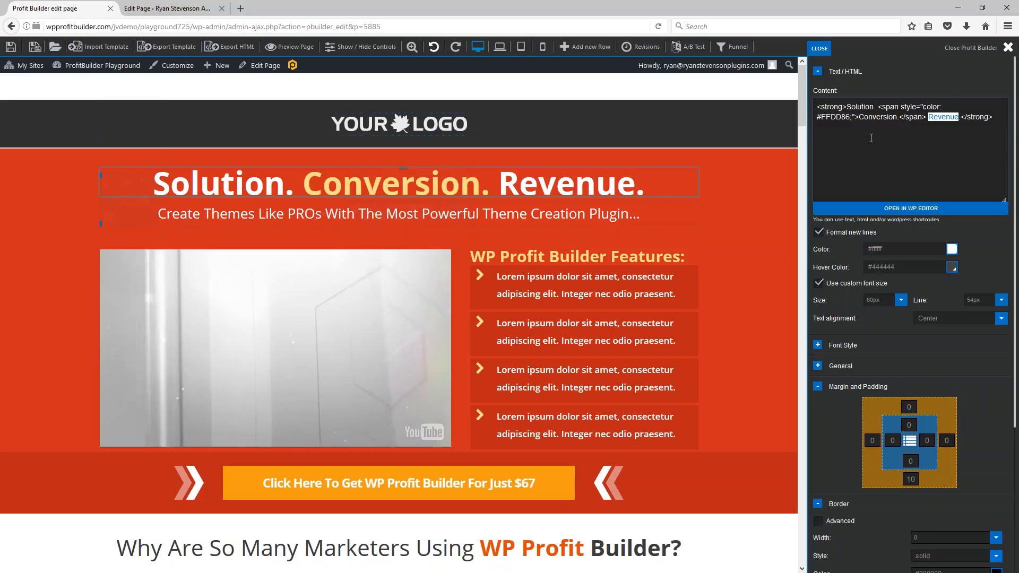
pyautogui.write('Simple')
pyautogui.doubleClick(860, 107)
pyautogui.write('Fast')
pyautogui.doubleClick(883, 116)
pyautogui.write('Eas')
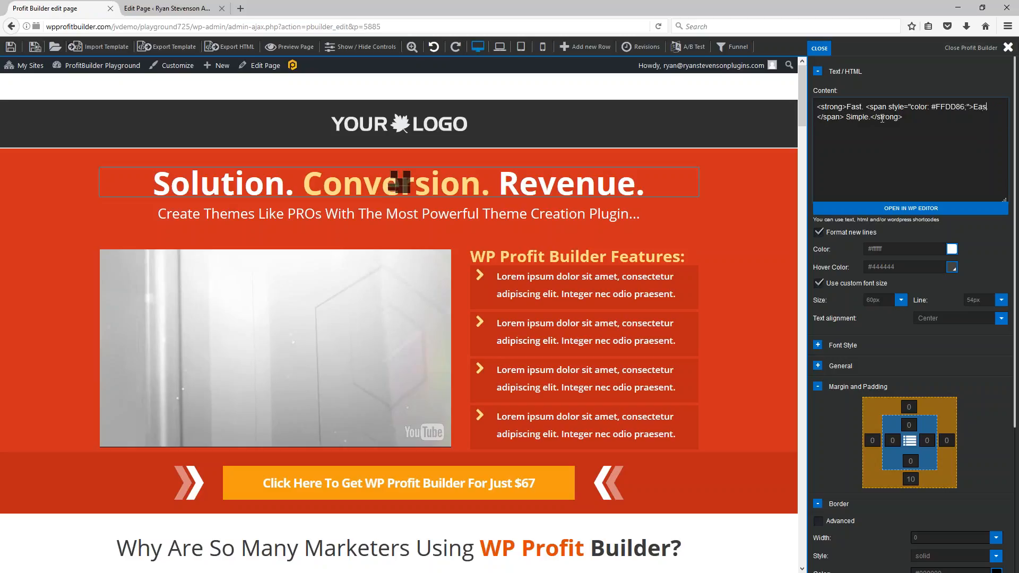
pyautogui.write('y.')
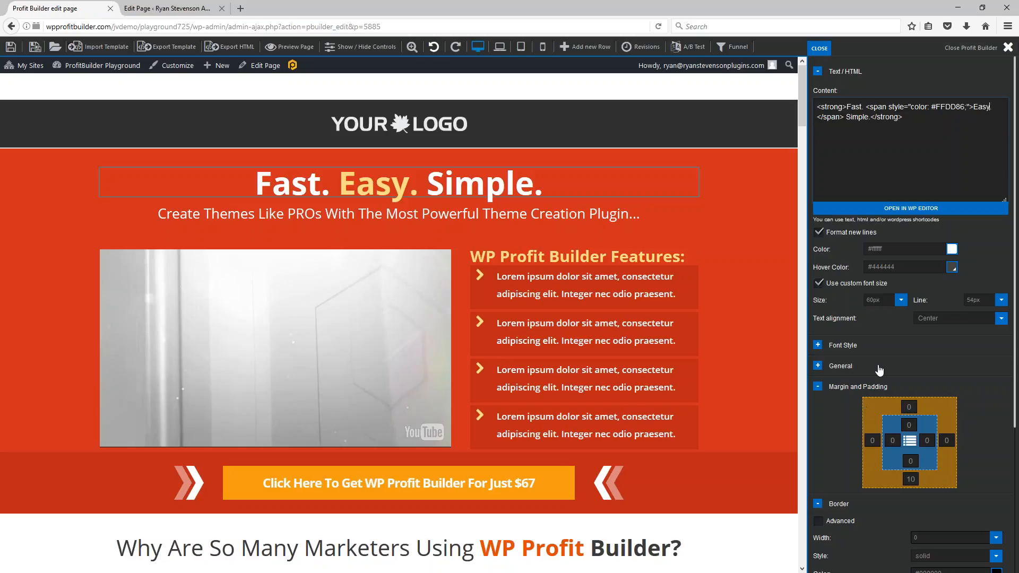
# - Examine the headline's styling options and select the colored span around "Easy." in its content
pyautogui.scroll(-2, 920, 310)
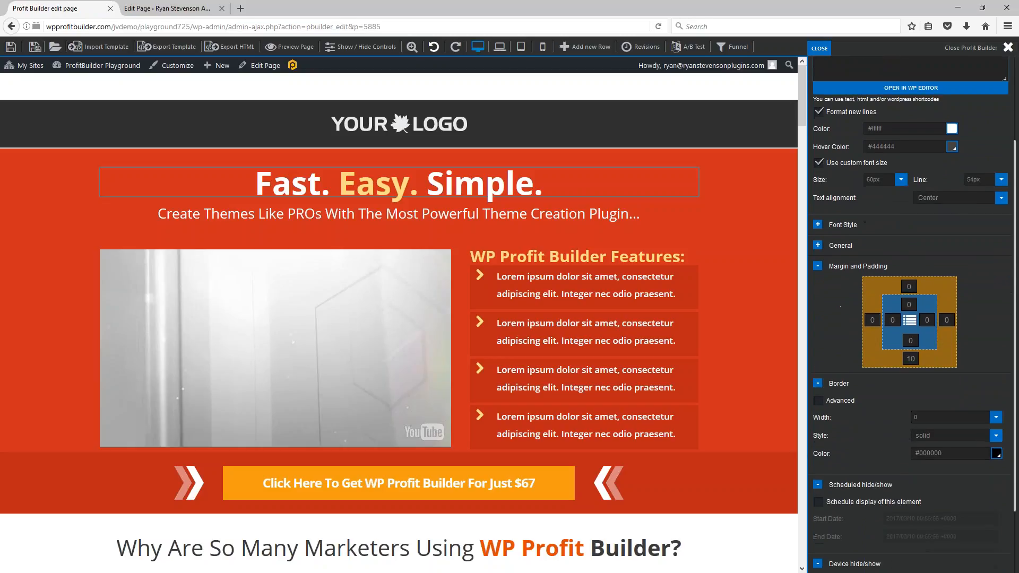
pyautogui.scroll(3, 904, 481)
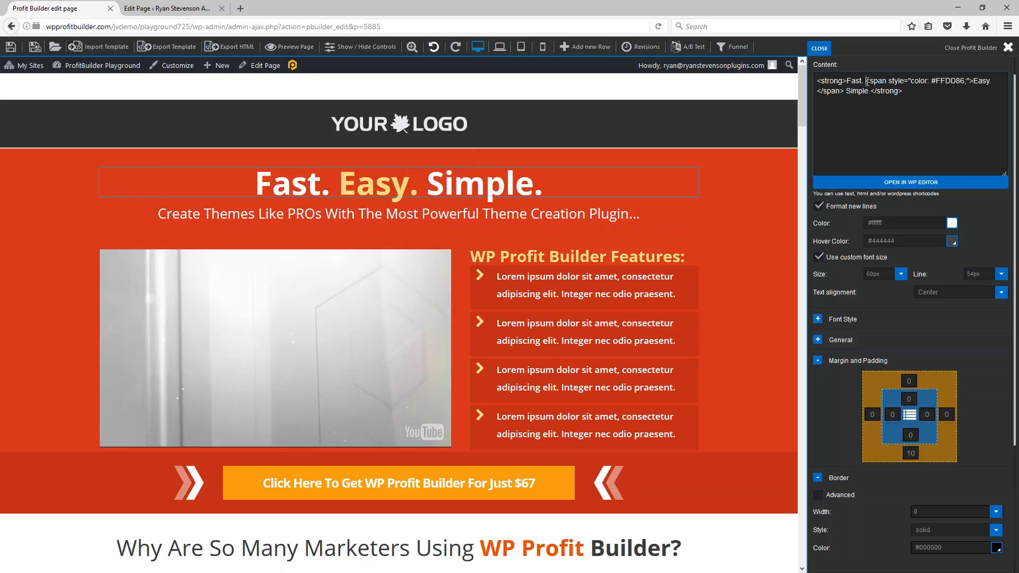
pyautogui.moveTo(867, 81); pyautogui.dragTo(842, 90)
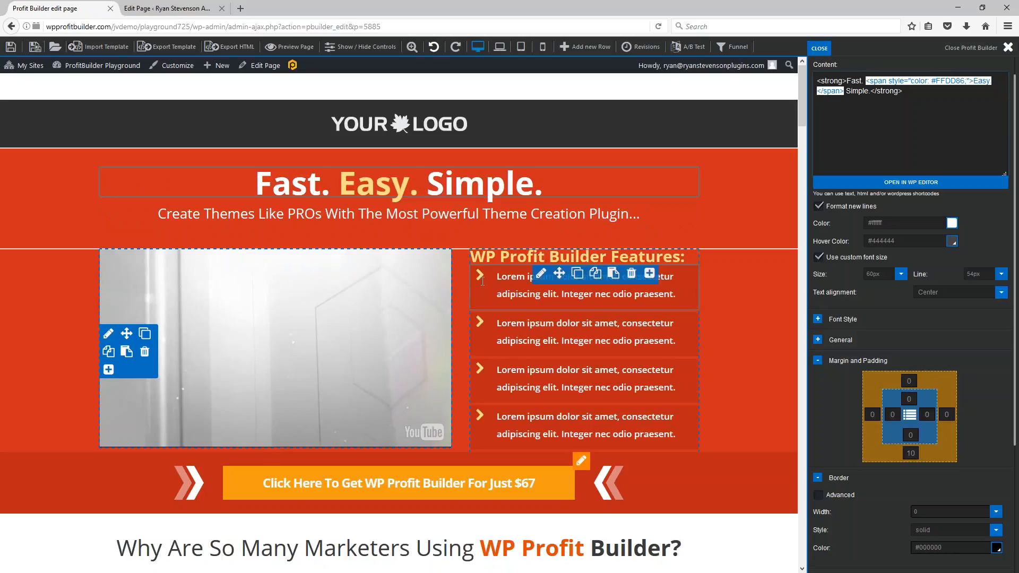
# - Open the video element's settings and examine its URL, the available video types, and the size and playback options
pyautogui.click(232, 257)
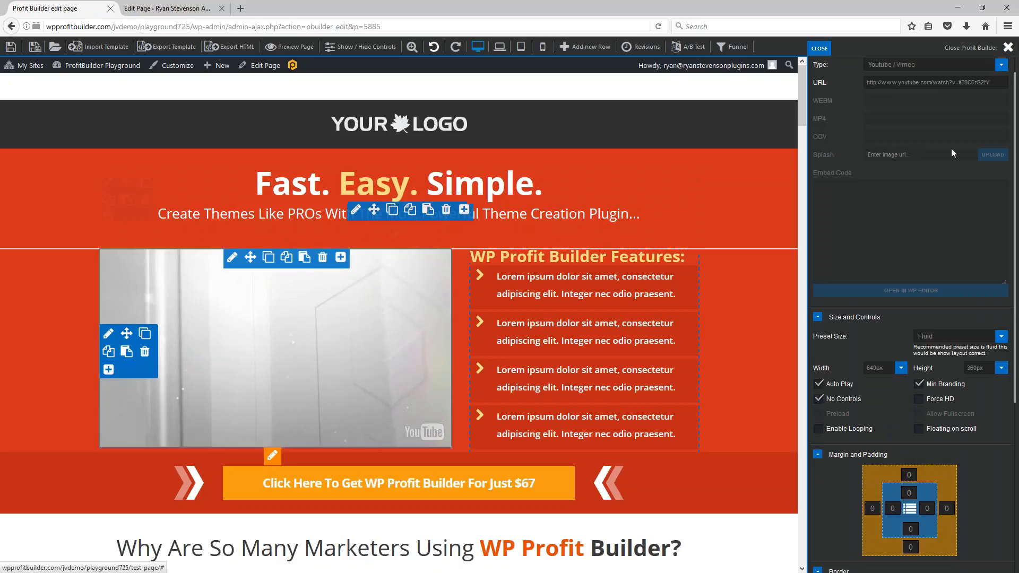
pyautogui.tripleClick(993, 82)
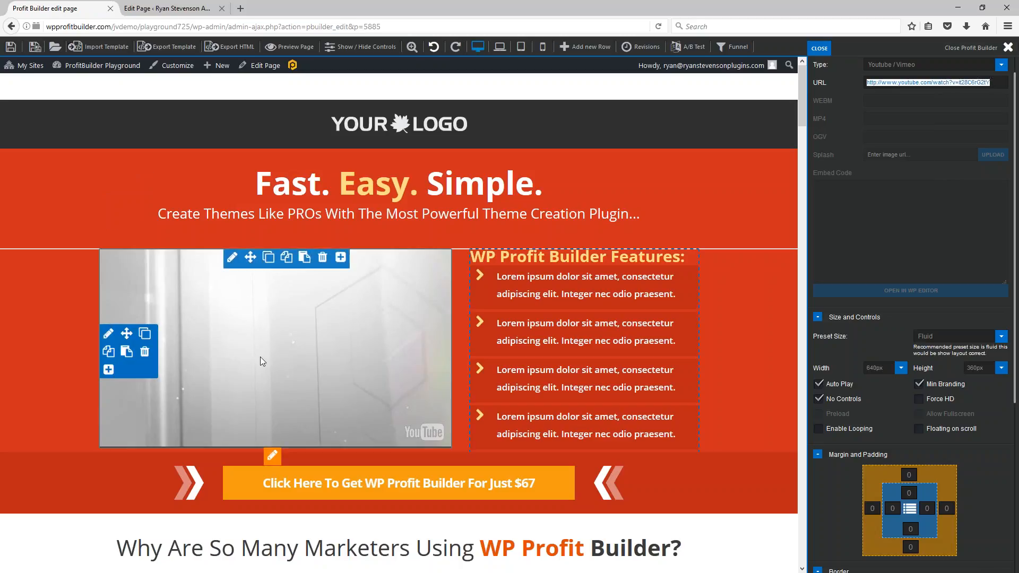
pyautogui.scroll(1, 921, 197)
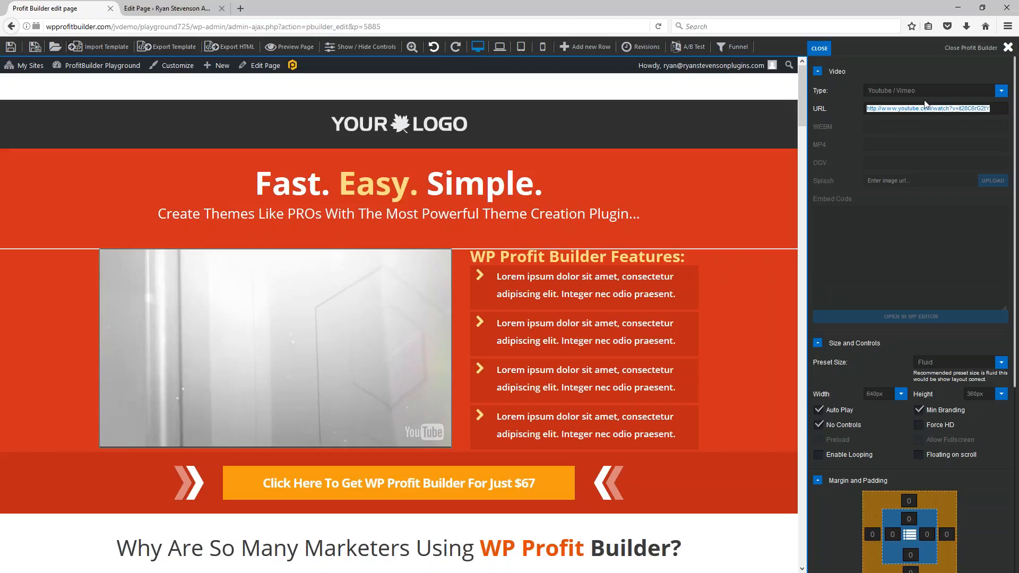
pyautogui.click(1001, 91)
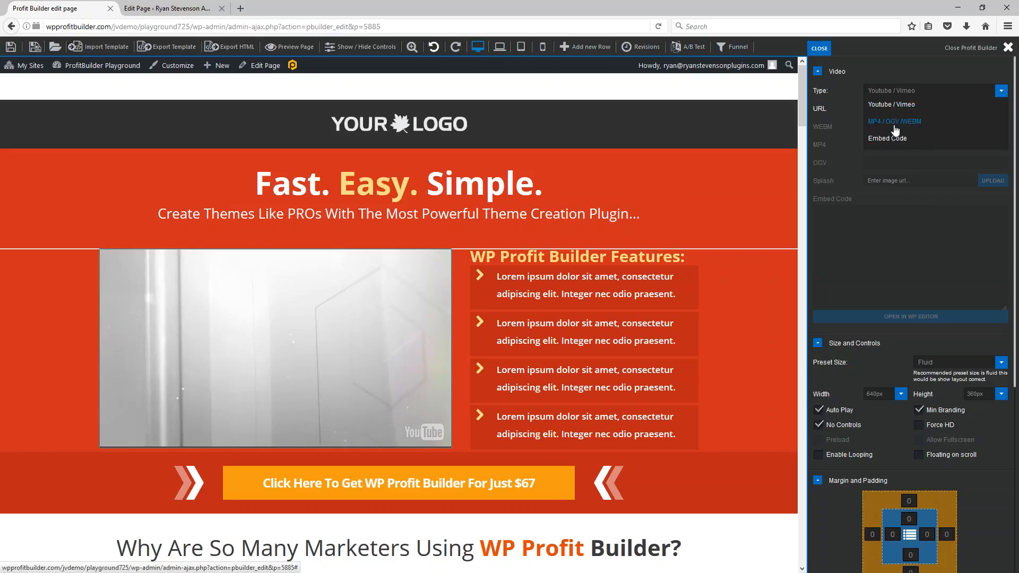
pyautogui.click(887, 71)
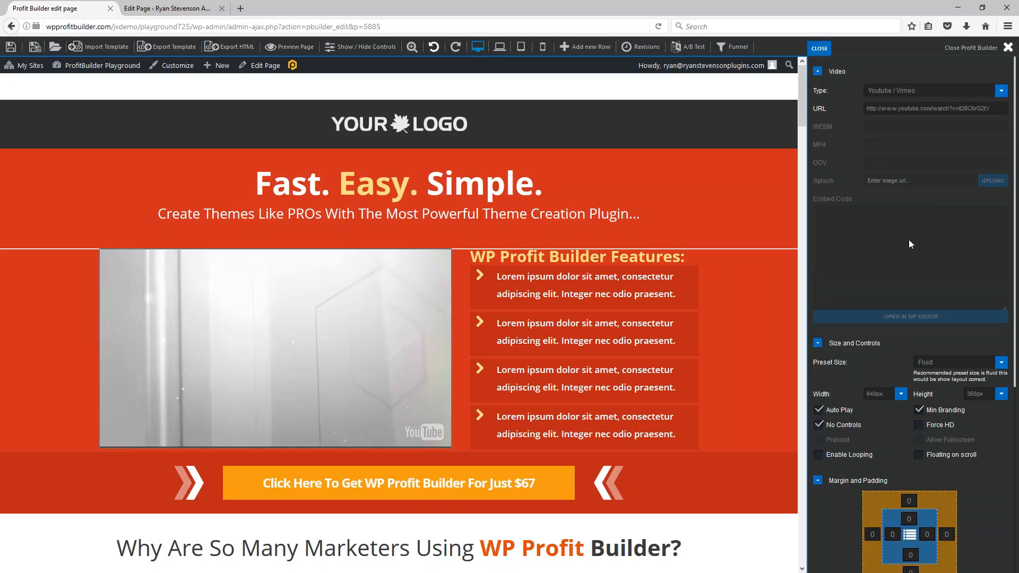
pyautogui.scroll(-6, 919, 244)
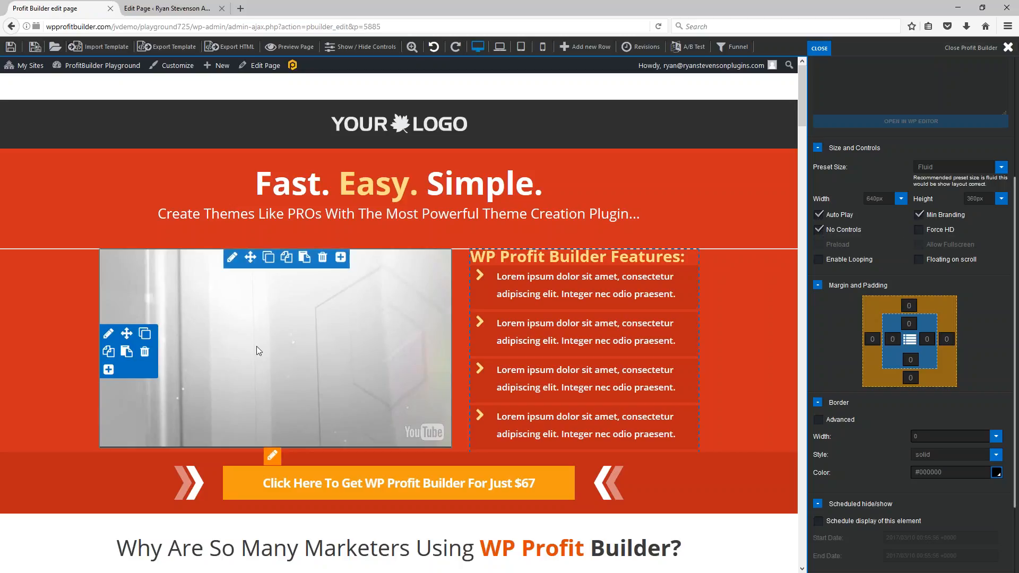
# - Turn off No Controls and Auto Play for the video, then test playing and pausing it
pyautogui.click(256, 346)
pyautogui.click(284, 352)
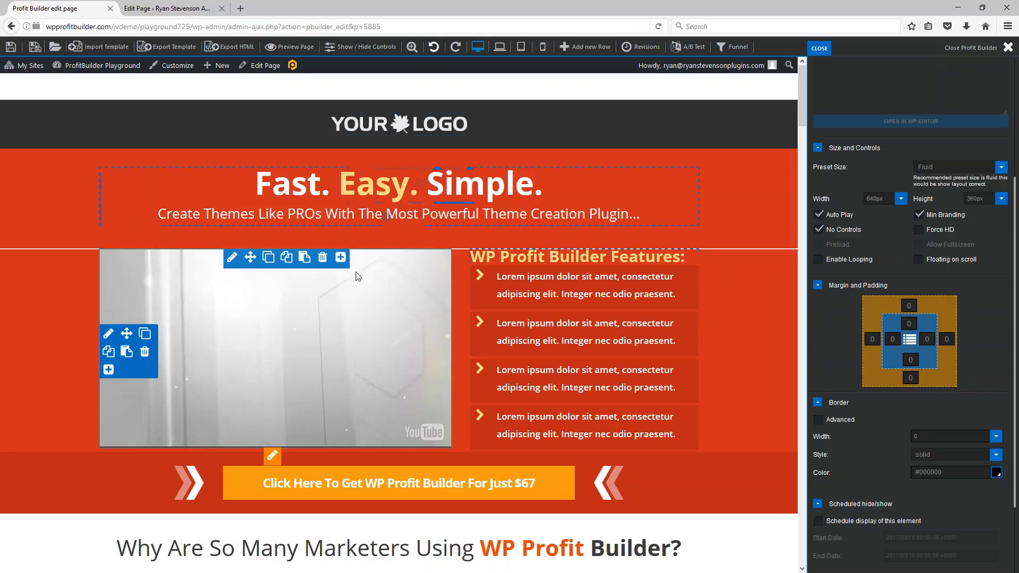
pyautogui.click(818, 231)
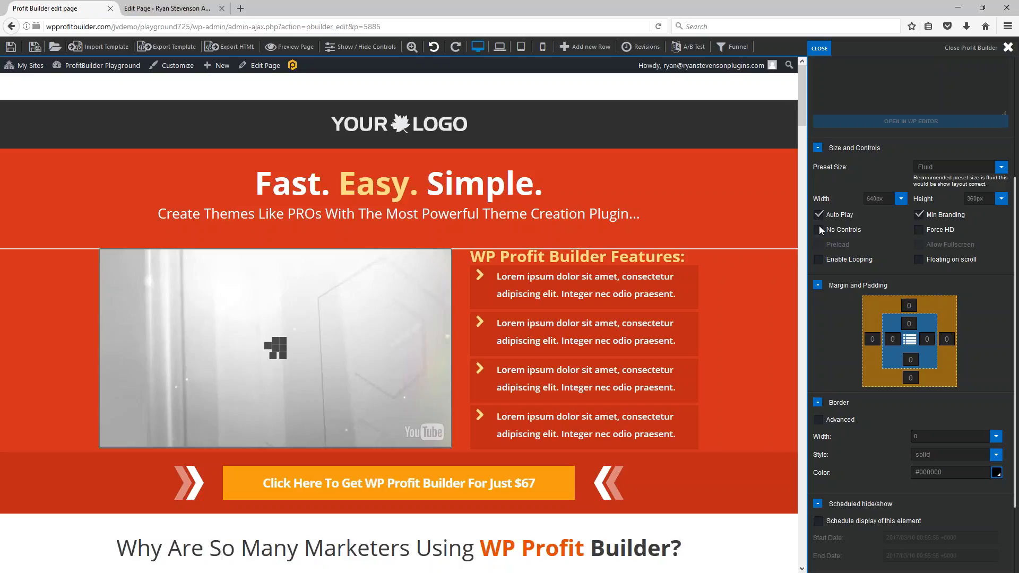
pyautogui.click(819, 215)
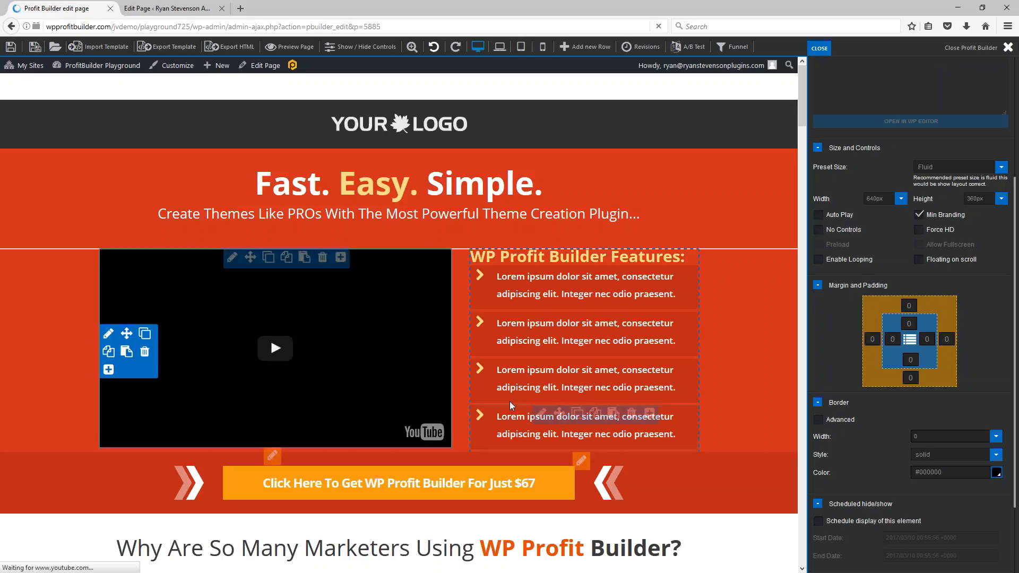
pyautogui.click(277, 351)
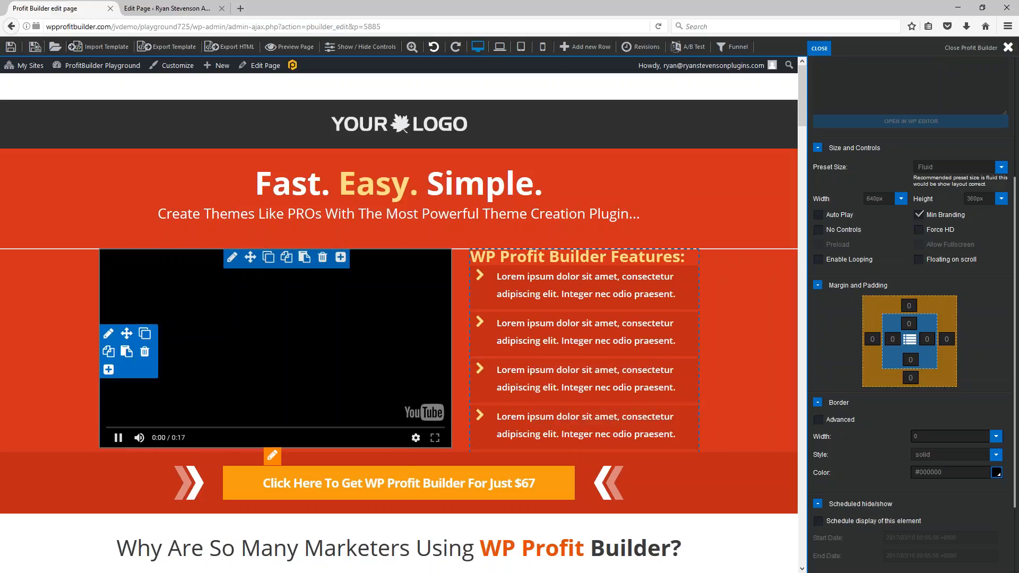
pyautogui.click(118, 437)
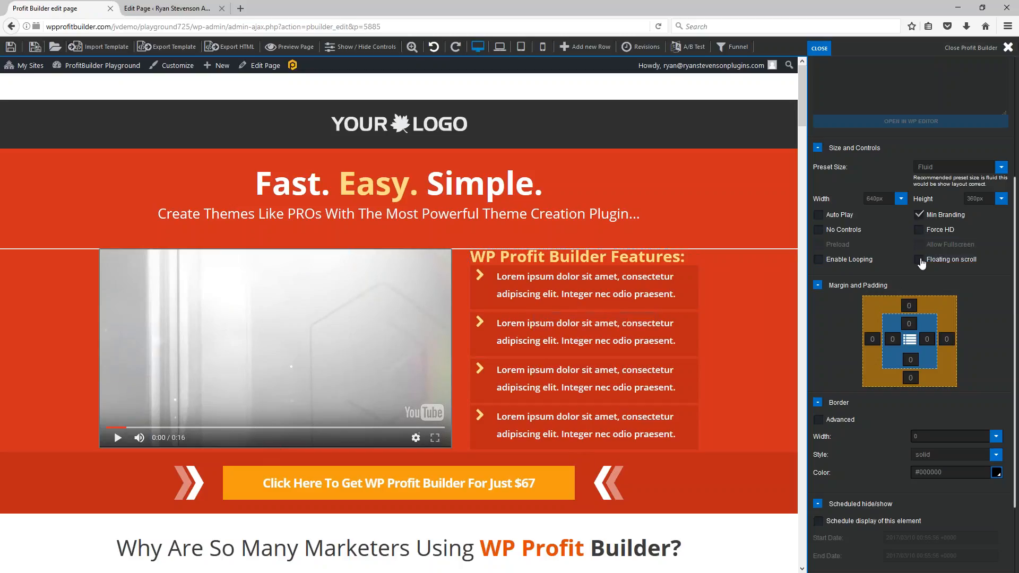
# - Check the remaining video options and open the settings of the orange call-to-action button below the video
pyautogui.scroll(-3, 926, 272)
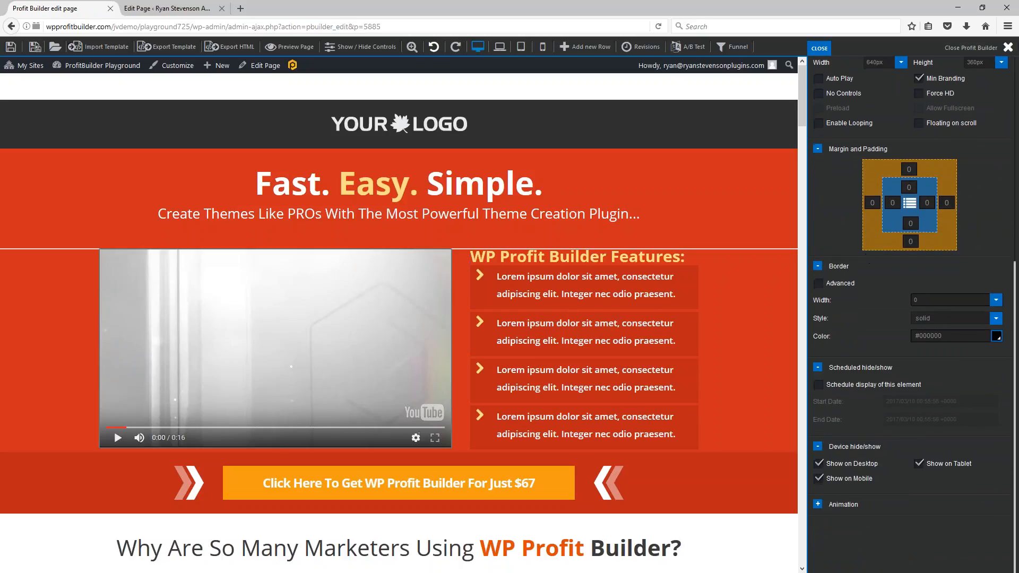
pyautogui.moveTo(313, 293)
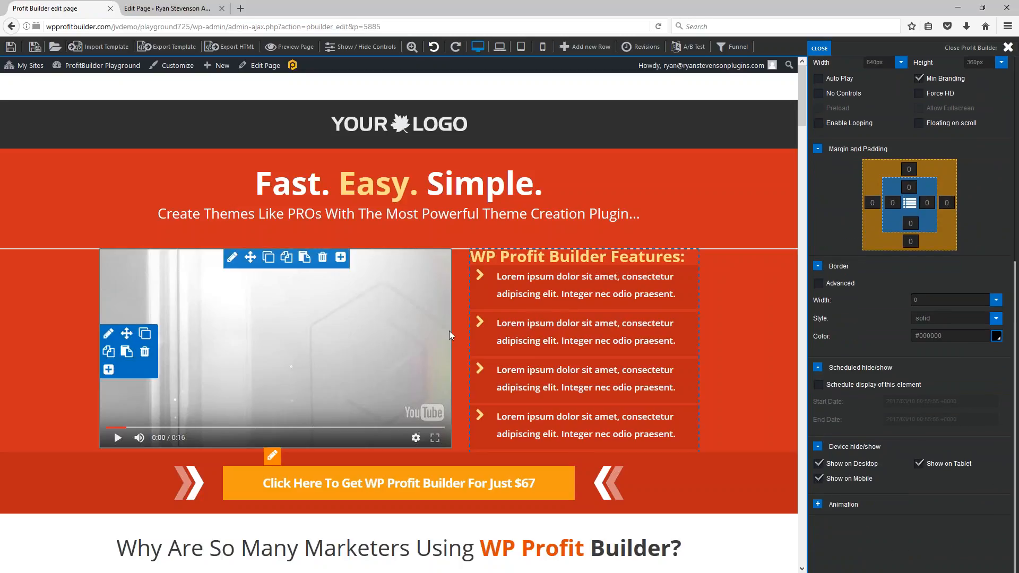
pyautogui.scroll(-5, 449, 330)
pyautogui.scroll(4, 449, 330)
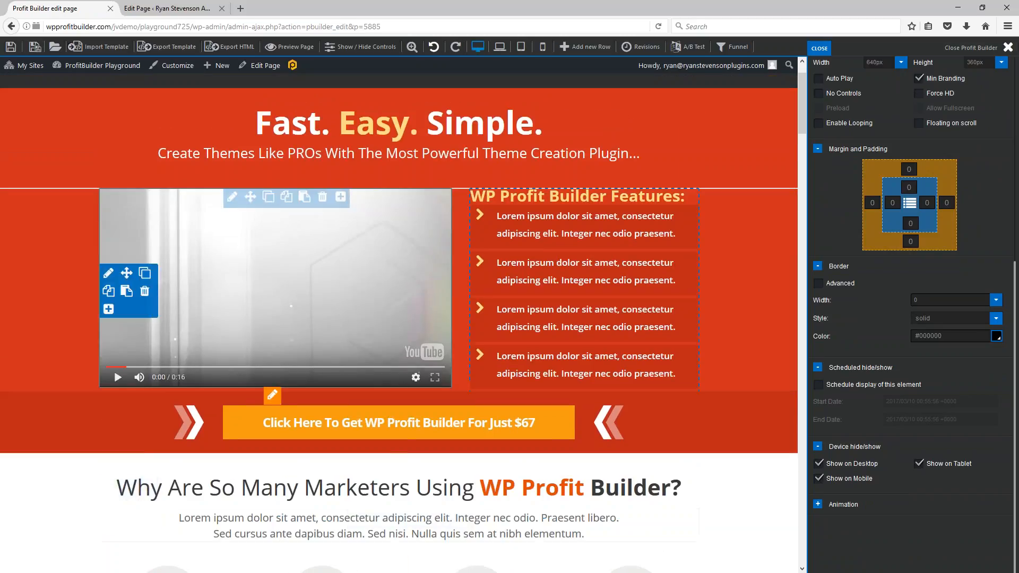
pyautogui.moveTo(462, 425)
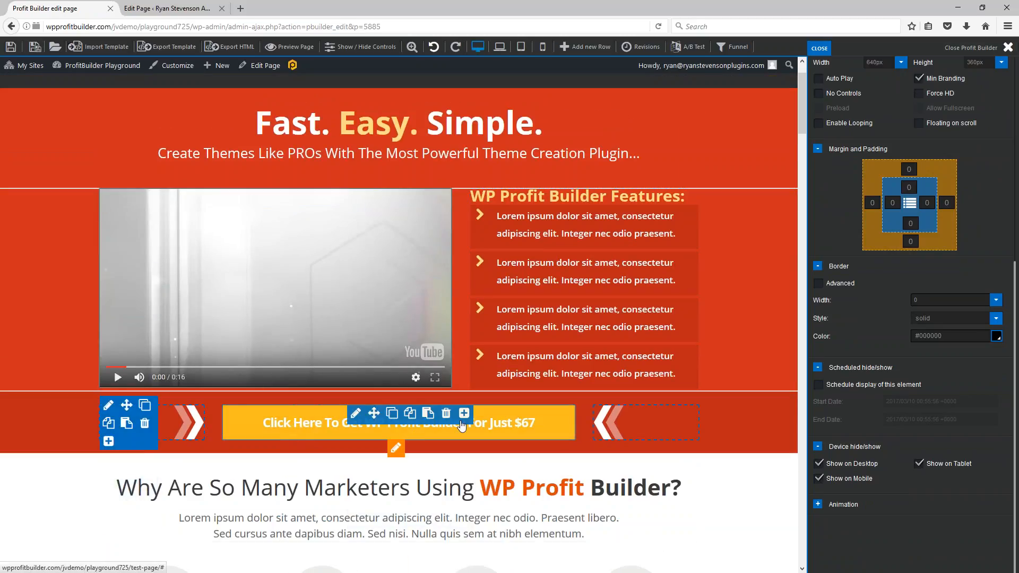
pyautogui.scroll(1, 462, 425)
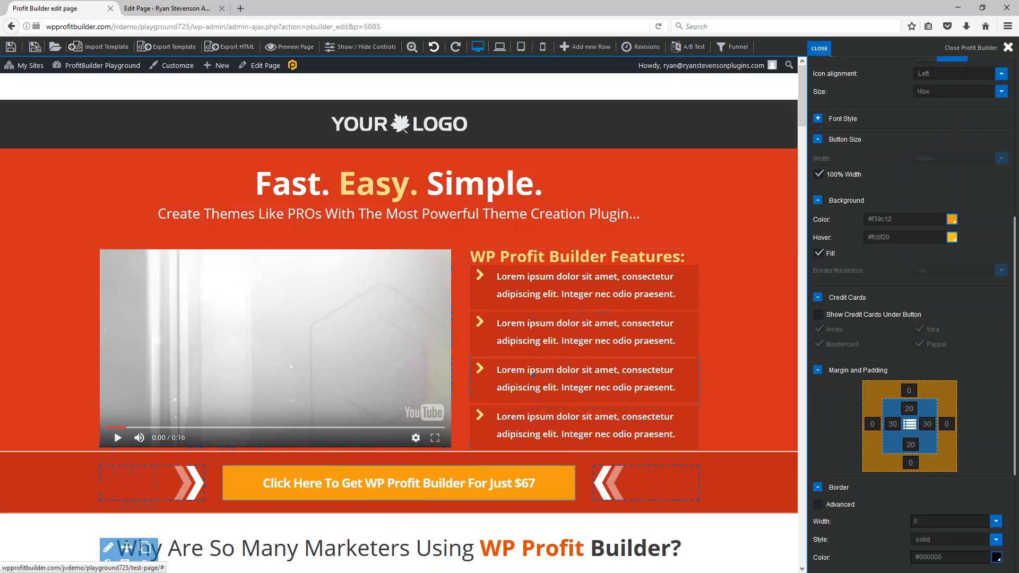
pyautogui.scroll(1, 874, 273)
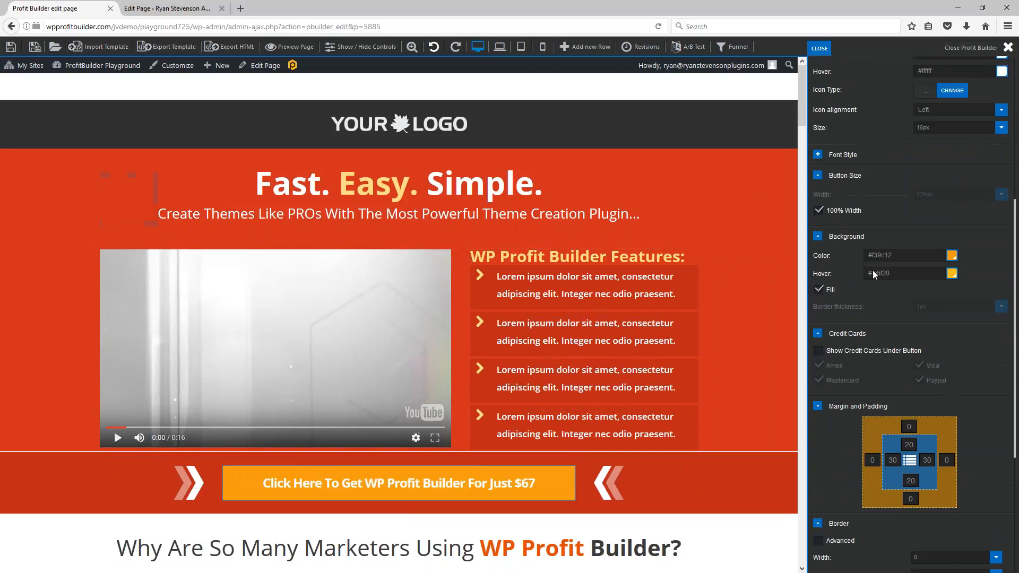
pyautogui.scroll(5, 881, 266)
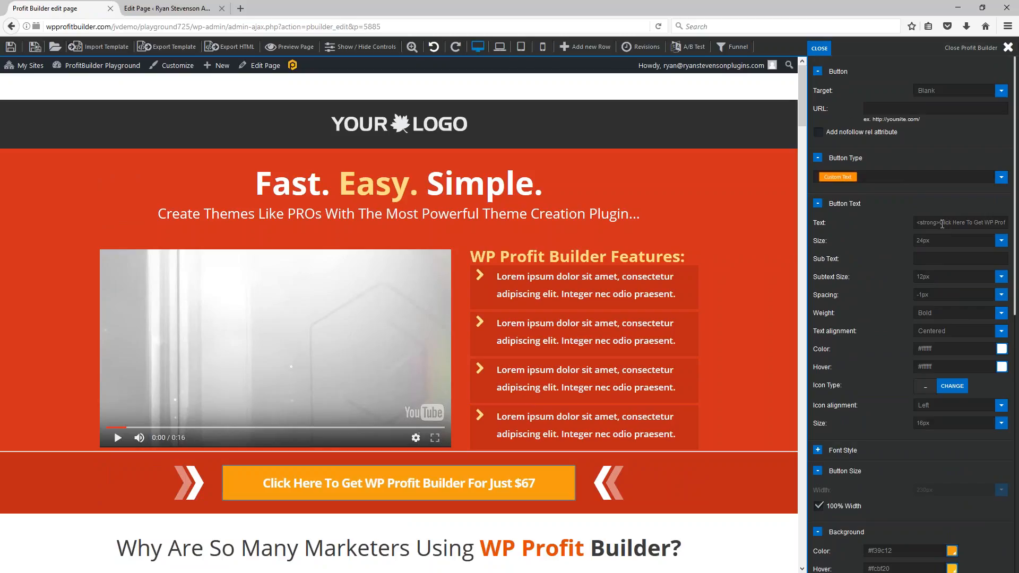
# - Change the button text to "Click Here For More Info" inside the strong tags and place the cursor in its URL field
pyautogui.moveTo(940, 223); pyautogui.dragTo(981, 223)
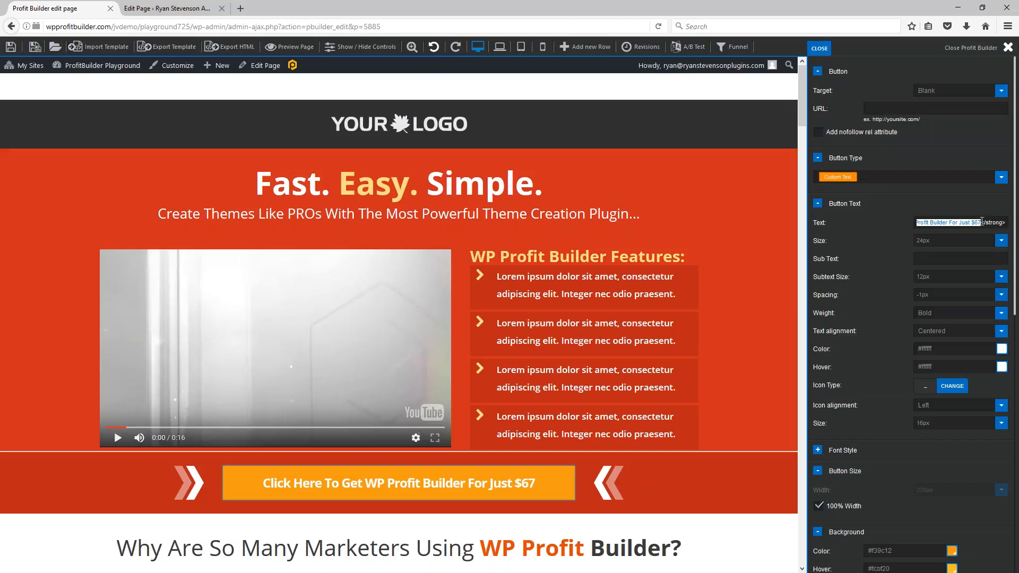
pyautogui.moveTo(983, 223); pyautogui.dragTo(942, 220)
pyautogui.write('Click Here')
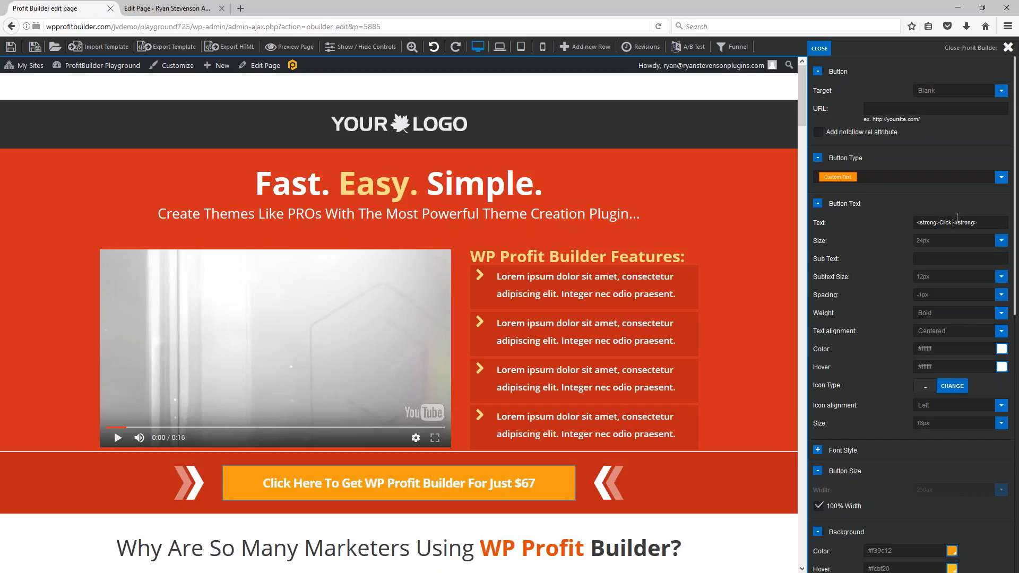
pyautogui.write(' For More Info')
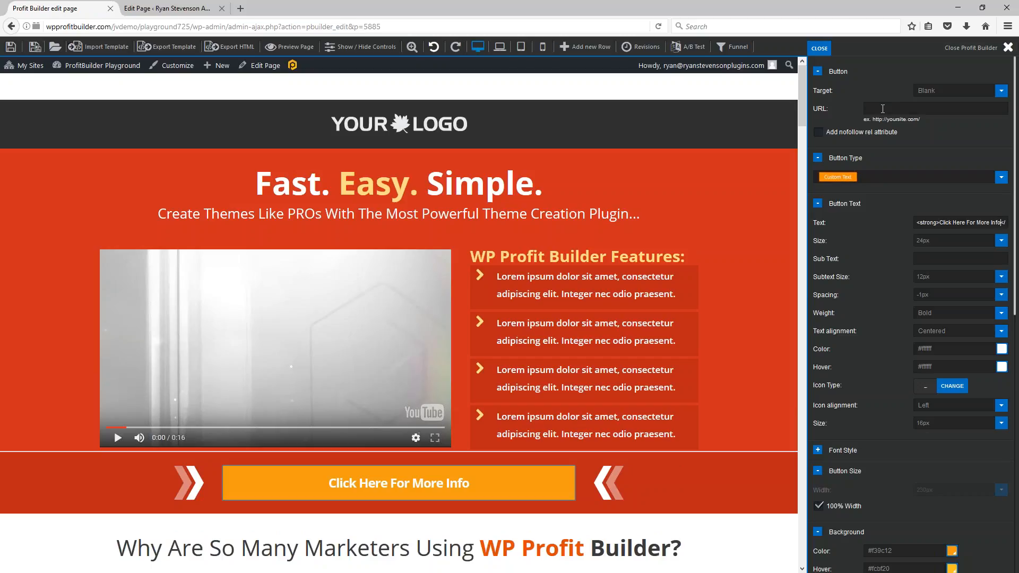
pyautogui.click(887, 105)
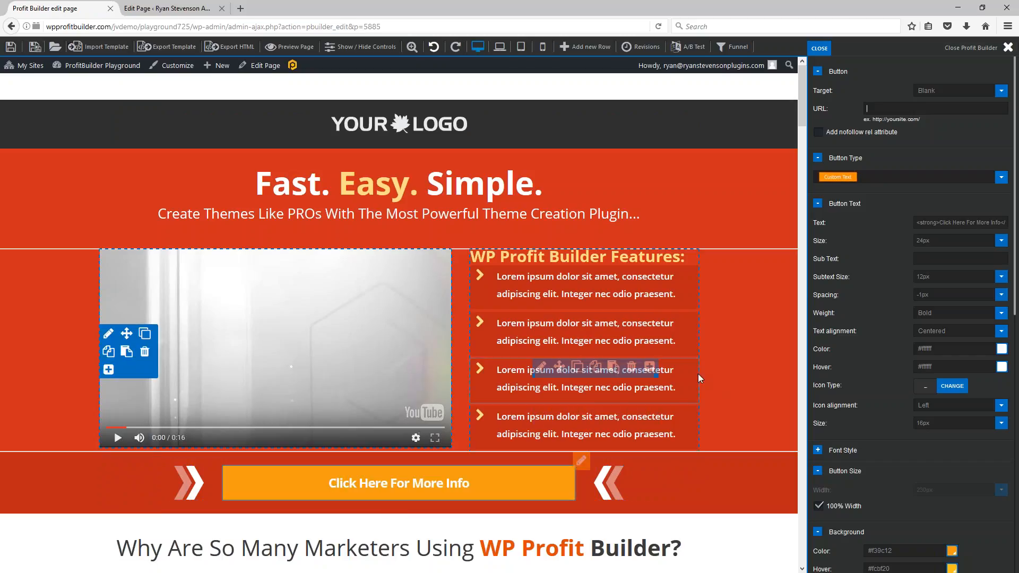
# - Open the settings of the eye icon feature under the "That's Cool... But What Else Can WP Profit Builder Do?" heading
pyautogui.scroll(-4, 698, 374)
pyautogui.scroll(-4, 674, 352)
pyautogui.scroll(2, 19, 319)
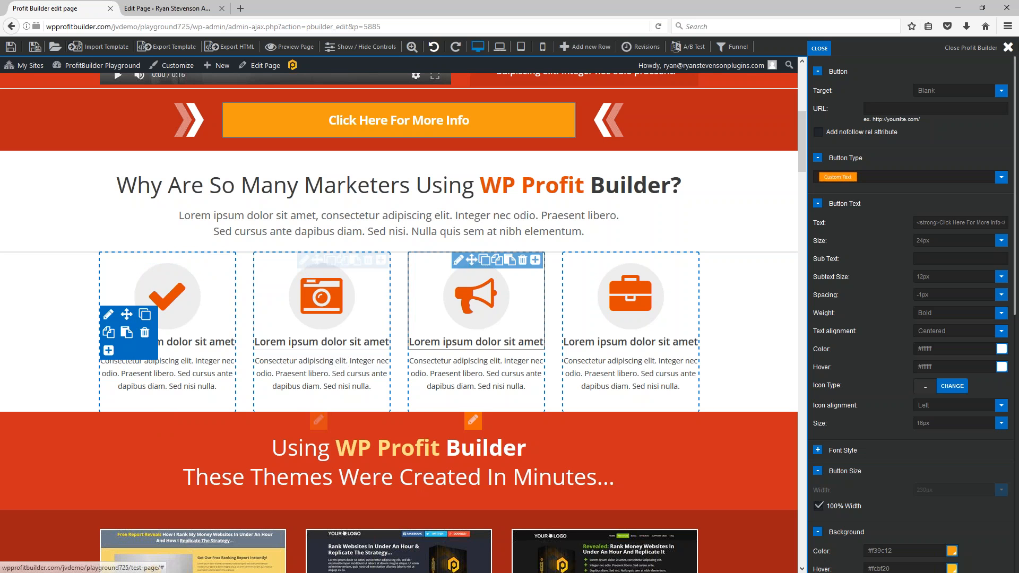
pyautogui.scroll(-15, 345, 286)
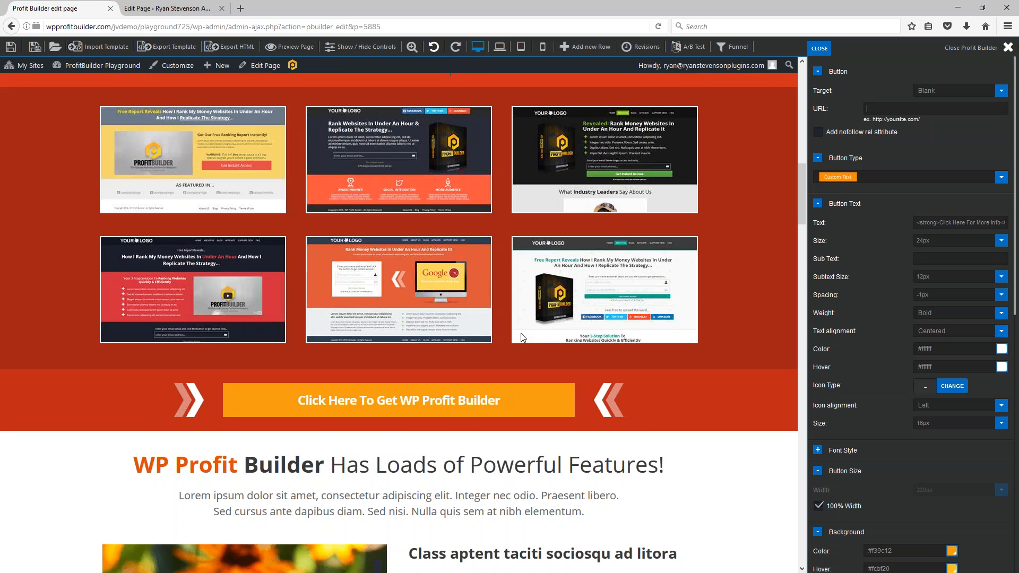
pyautogui.scroll(-6, 476, 276)
pyautogui.scroll(5, 476, 276)
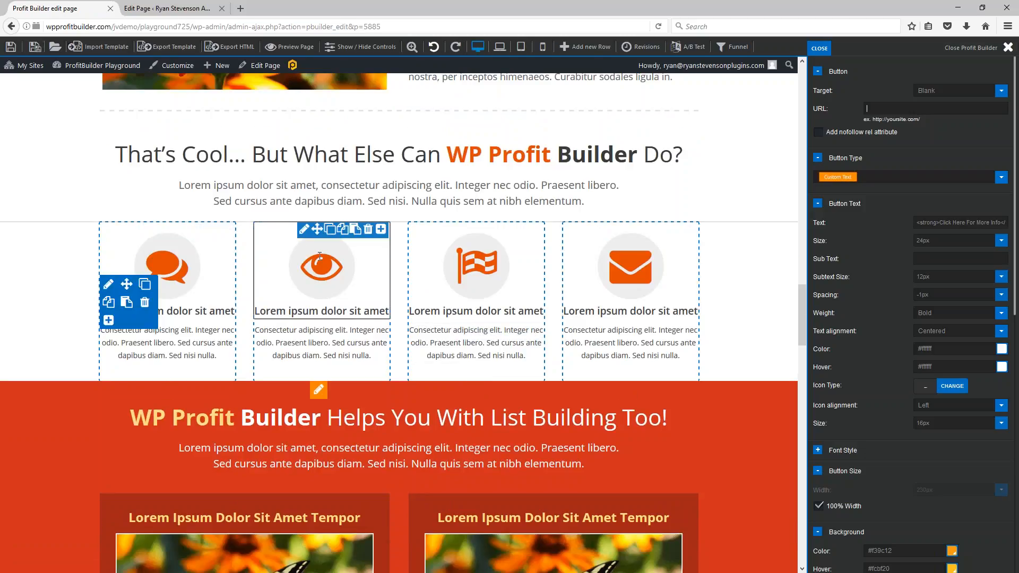
pyautogui.click(303, 231)
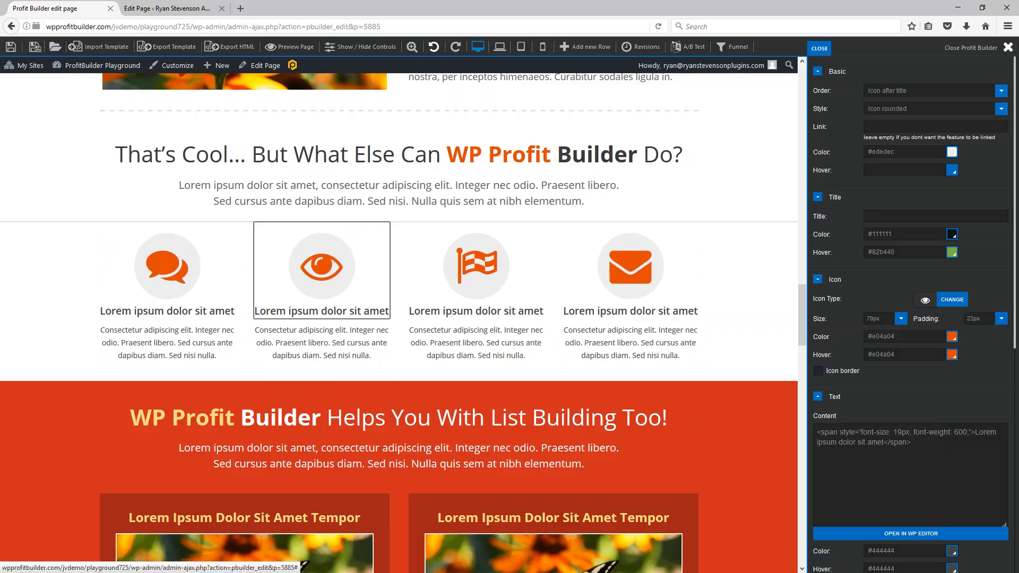
# - Replace the feature's eye icon with the Skype logo from the Awesome icon set
pyautogui.click(952, 301)
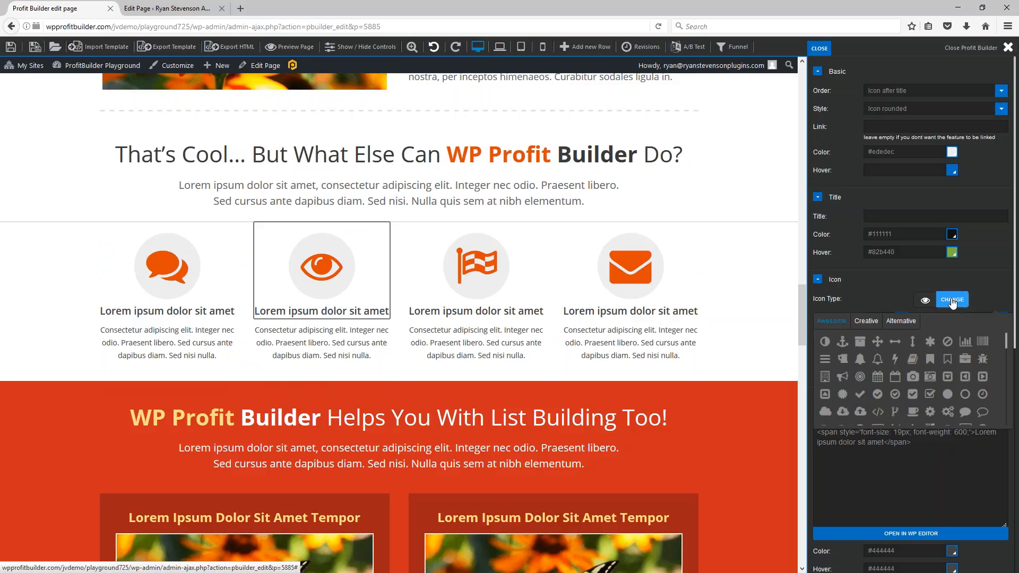
pyautogui.scroll(-1, 905, 375)
pyautogui.scroll(-1, 905, 375)
pyautogui.scroll(-1, 905, 378)
pyautogui.scroll(-3, 997, 354)
pyautogui.moveTo(1008, 371); pyautogui.dragTo(1008, 429)
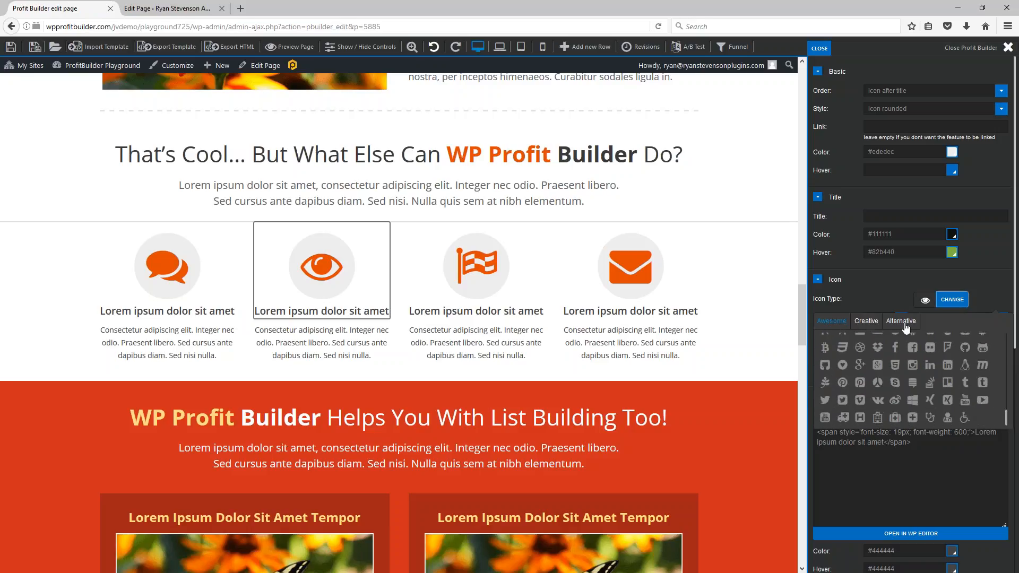
pyautogui.click(896, 385)
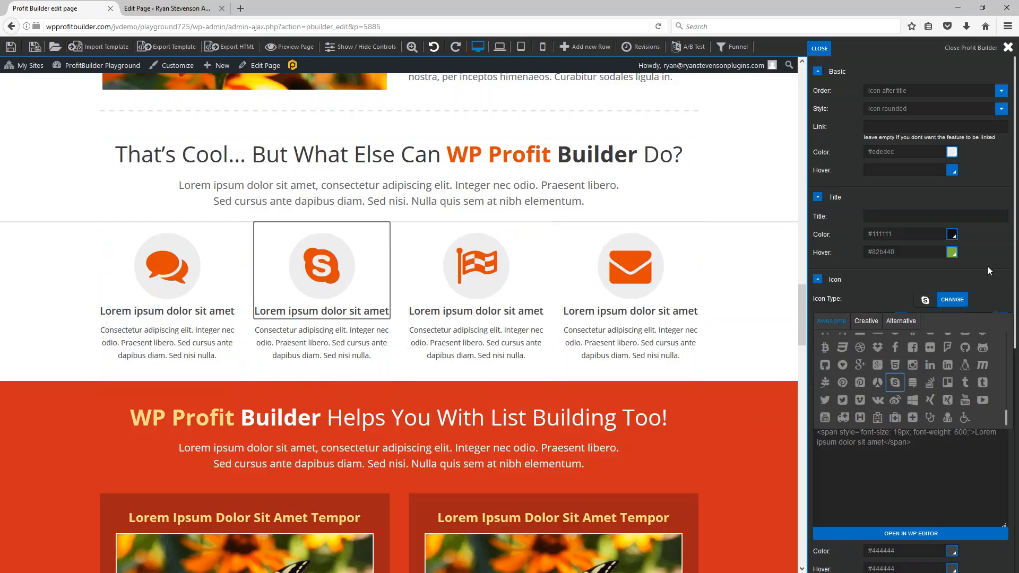
pyautogui.click(950, 285)
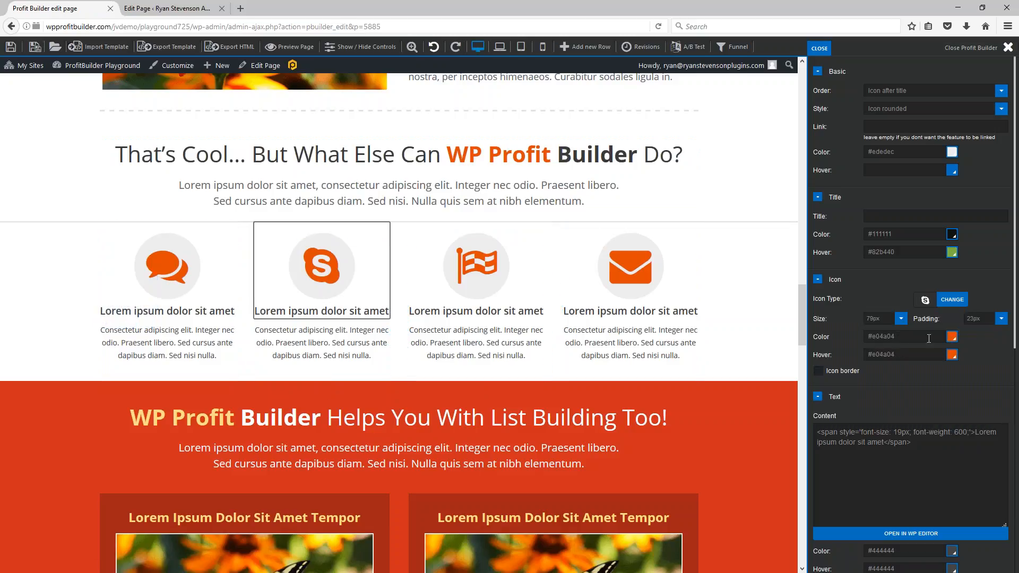
# - Set both the Skype icon's color and its hover color to the blue #049be0
pyautogui.click(951, 337)
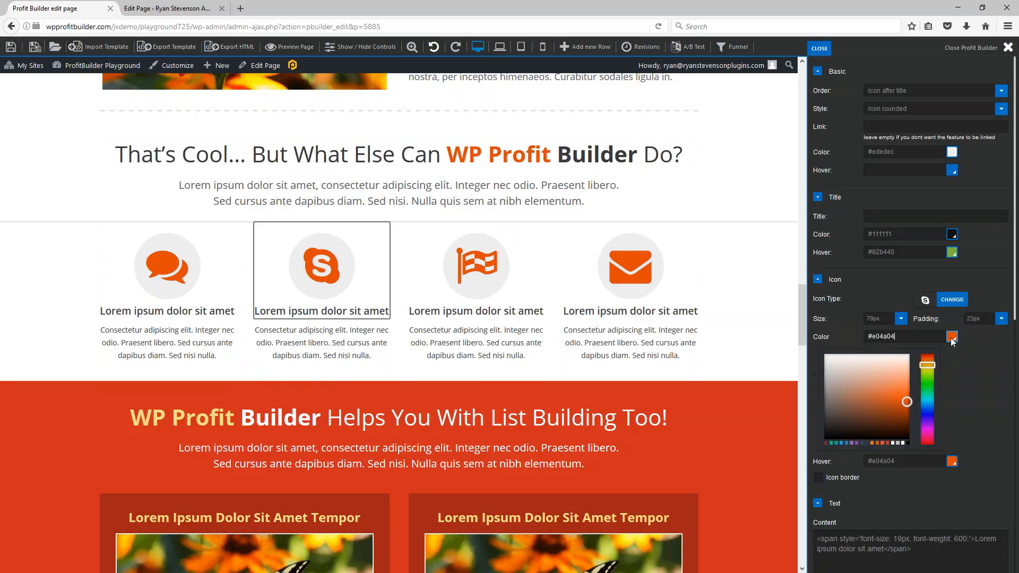
pyautogui.click(928, 406)
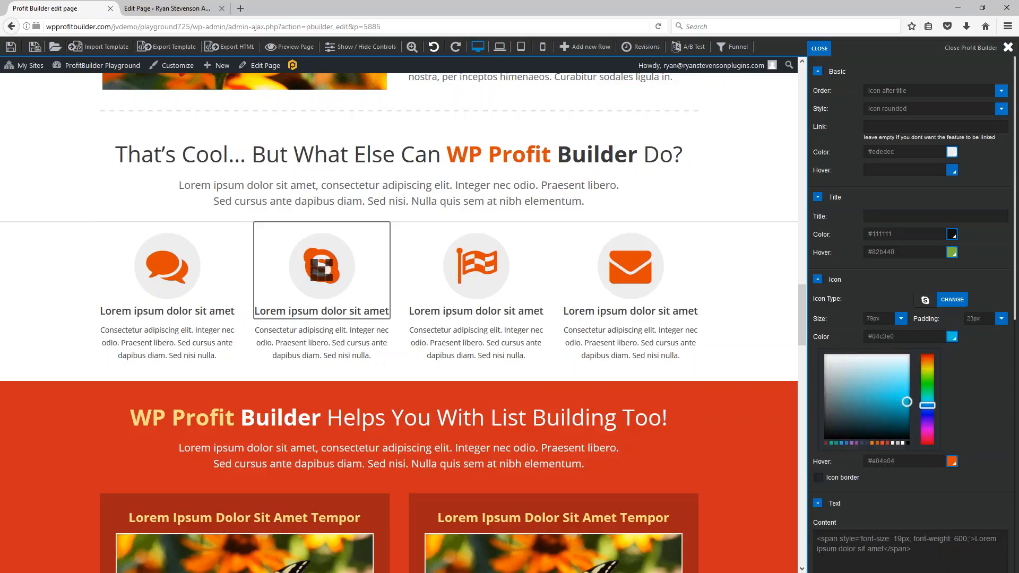
pyautogui.click(928, 408)
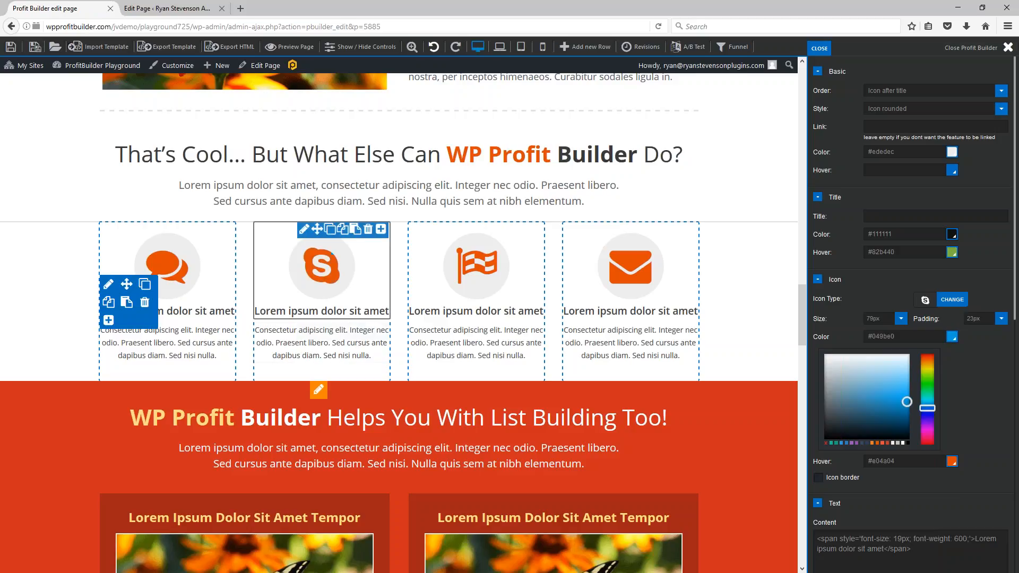
pyautogui.click(989, 368)
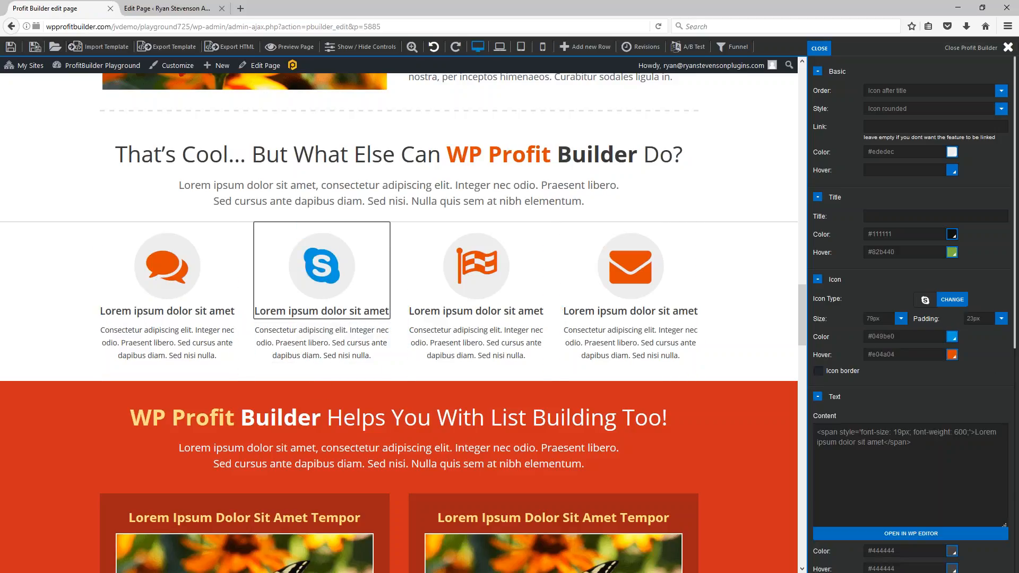
pyautogui.moveTo(904, 336); pyautogui.dragTo(821, 336)
pyautogui.hotkey('ctrl', 'c')
pyautogui.tripleClick(903, 360)
pyautogui.hotkey('ctrl', 'v')
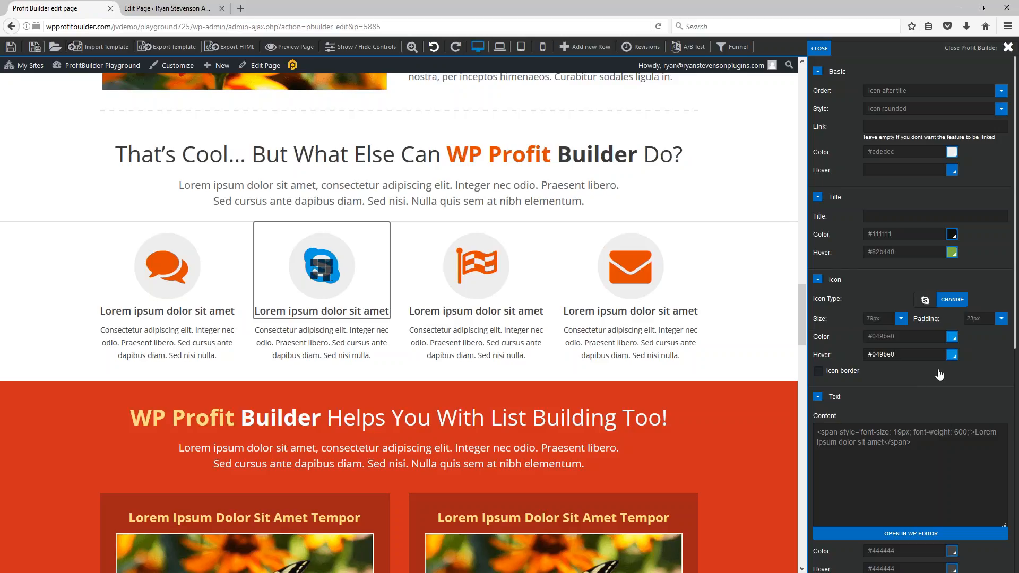
# - Examine the template's remaining sections, from the list building images through the guarantee, pricing and FAQ to the footer
pyautogui.scroll(-3, 928, 381)
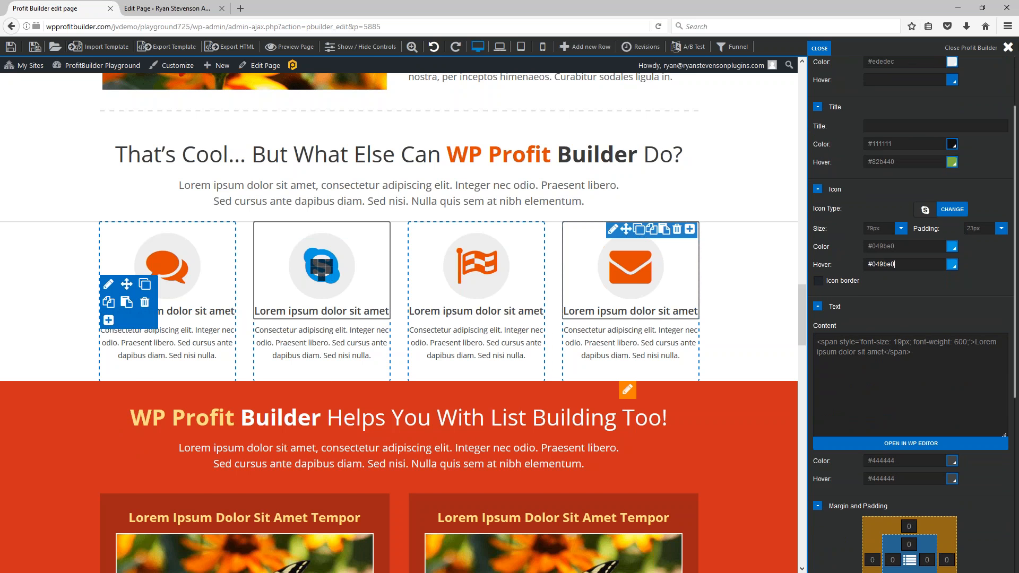
pyautogui.scroll(-10, 615, 321)
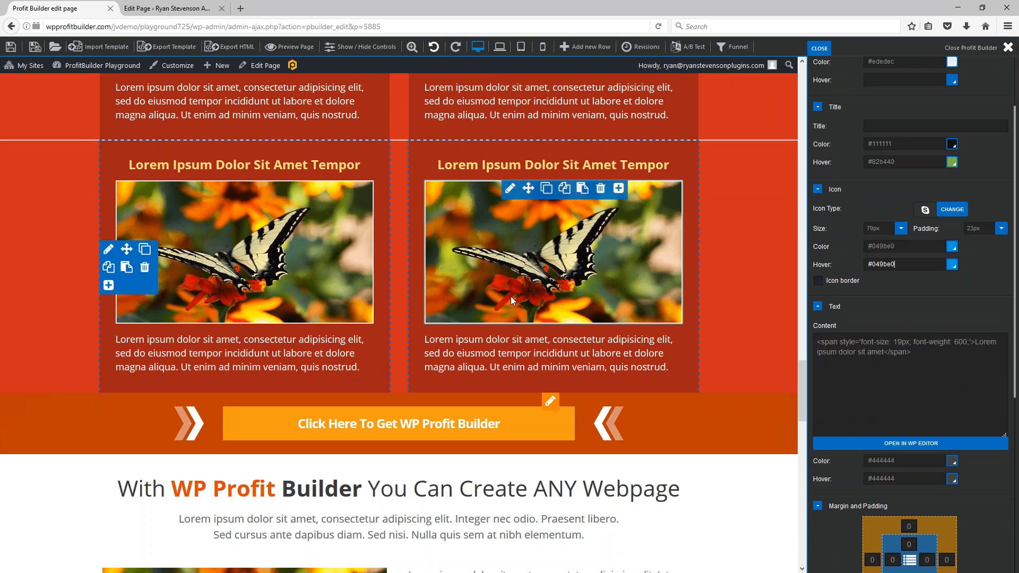
pyautogui.scroll(-8, 510, 296)
pyautogui.scroll(2, 450, 363)
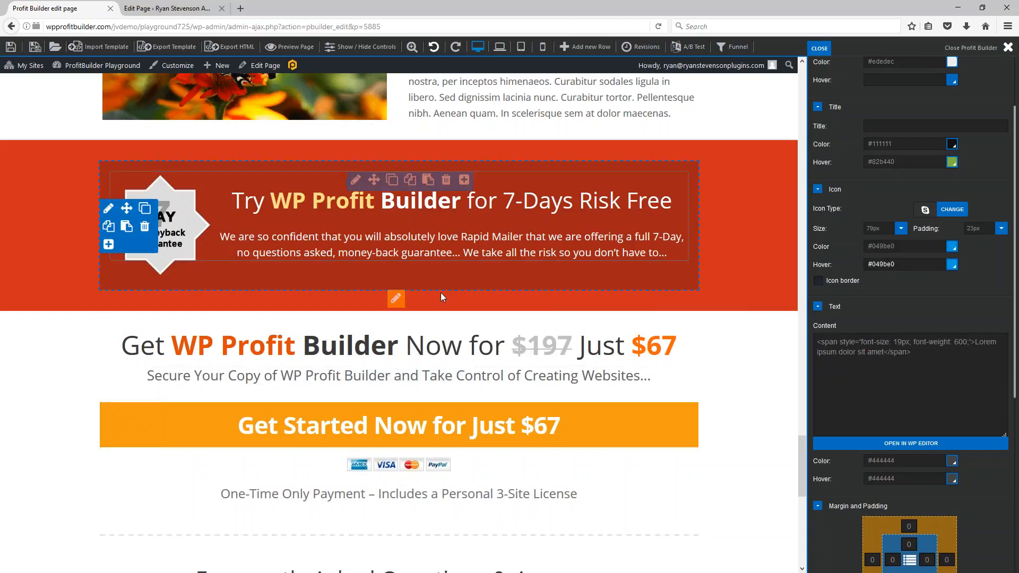
pyautogui.scroll(-4, 382, 366)
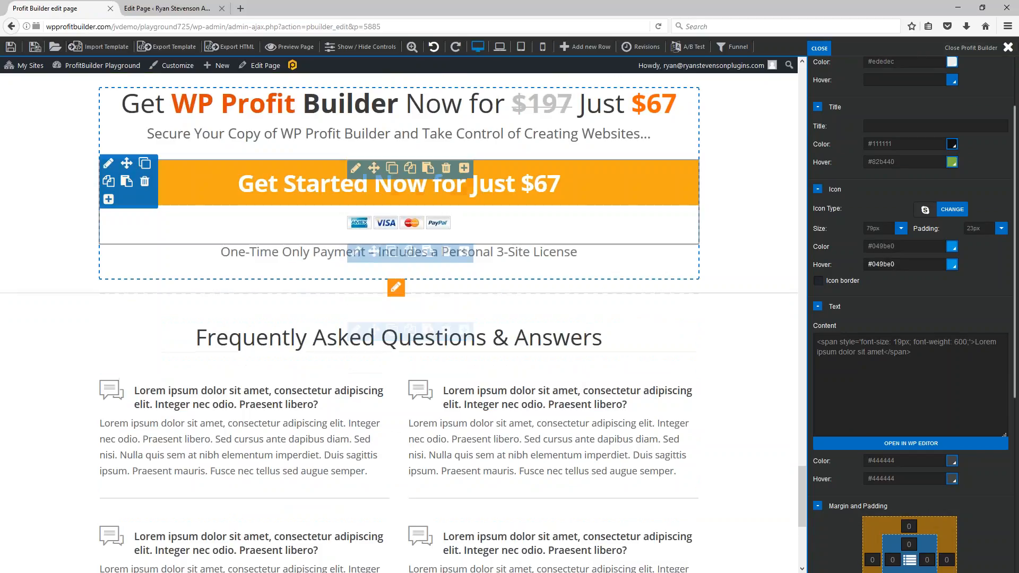
pyautogui.scroll(-1, 472, 371)
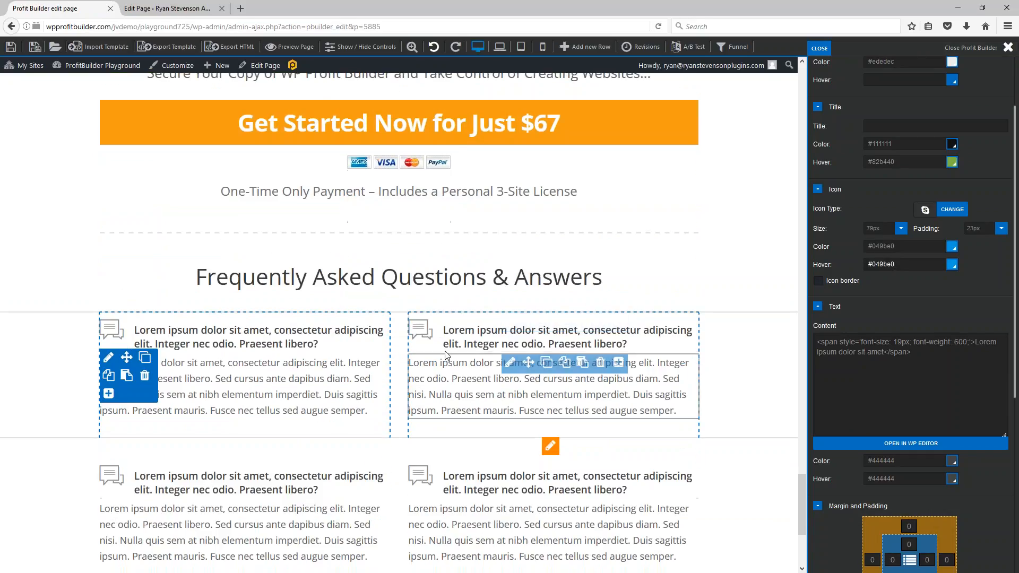
pyautogui.scroll(-1, 424, 330)
pyautogui.scroll(-3, 424, 330)
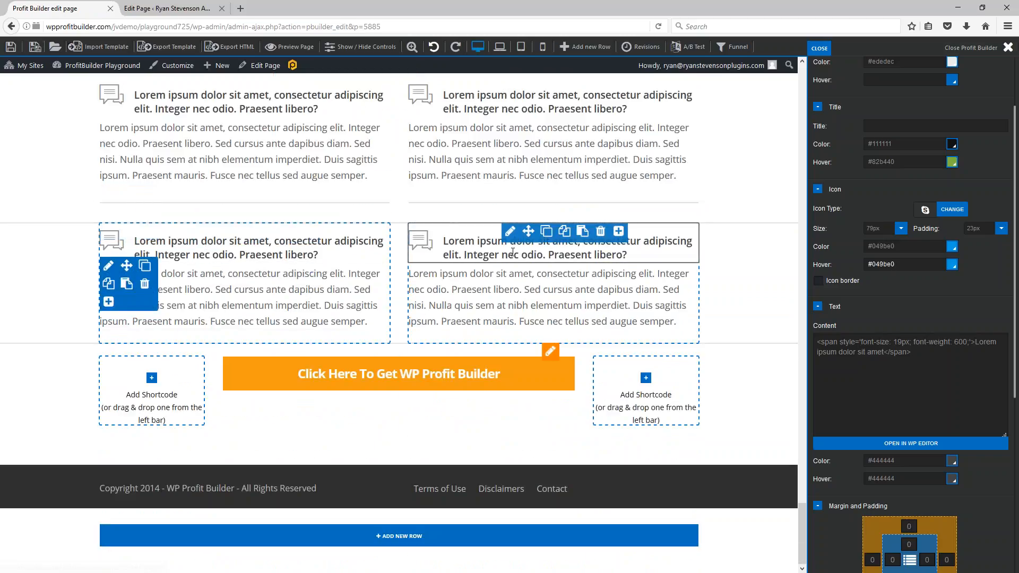
# - Review the customized page from the footer back up through the feature and theme sections to the logo header
pyautogui.scroll(15, 457, 367)
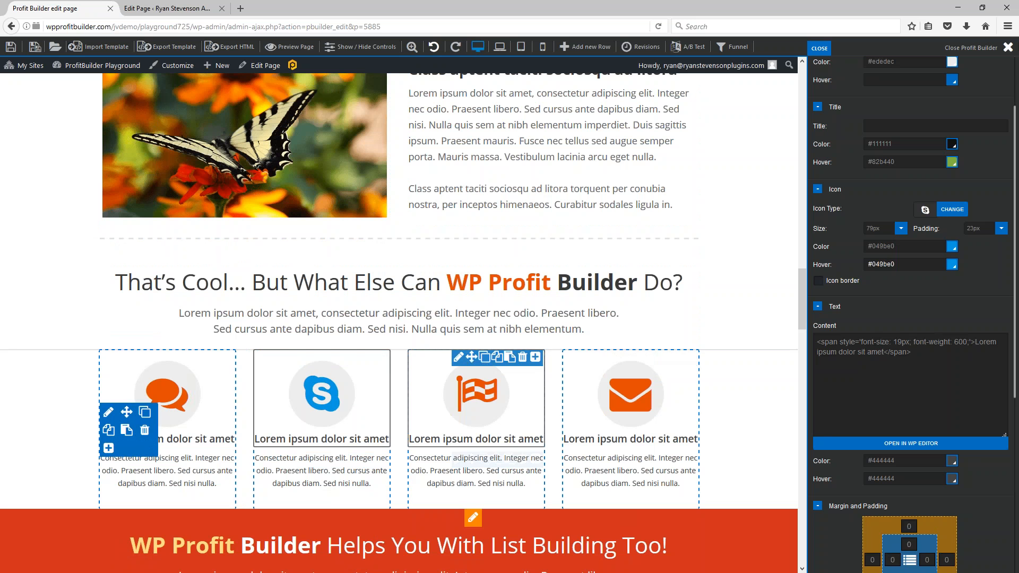
pyautogui.scroll(2, 957, 291)
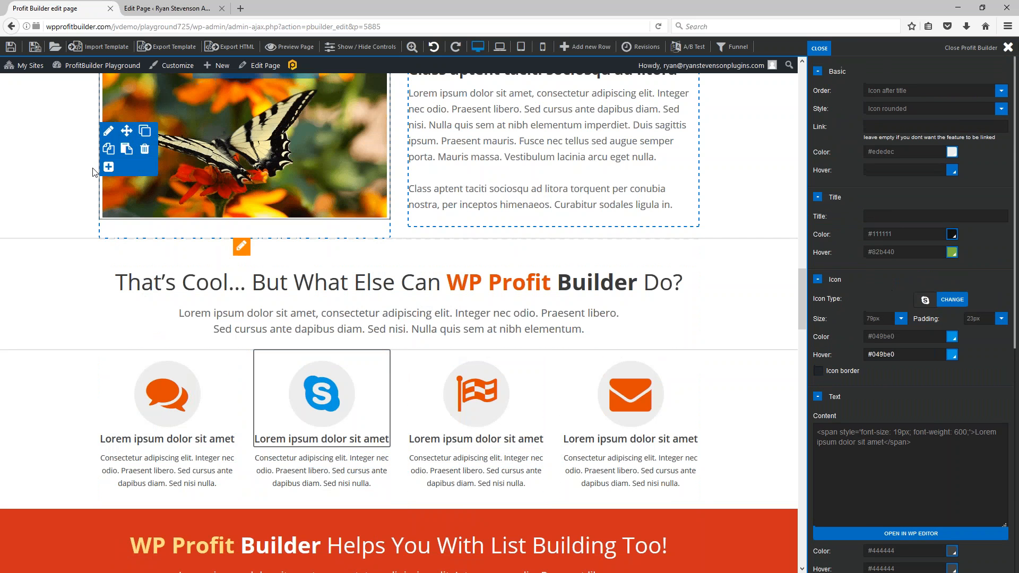
pyautogui.scroll(15, 204, 273)
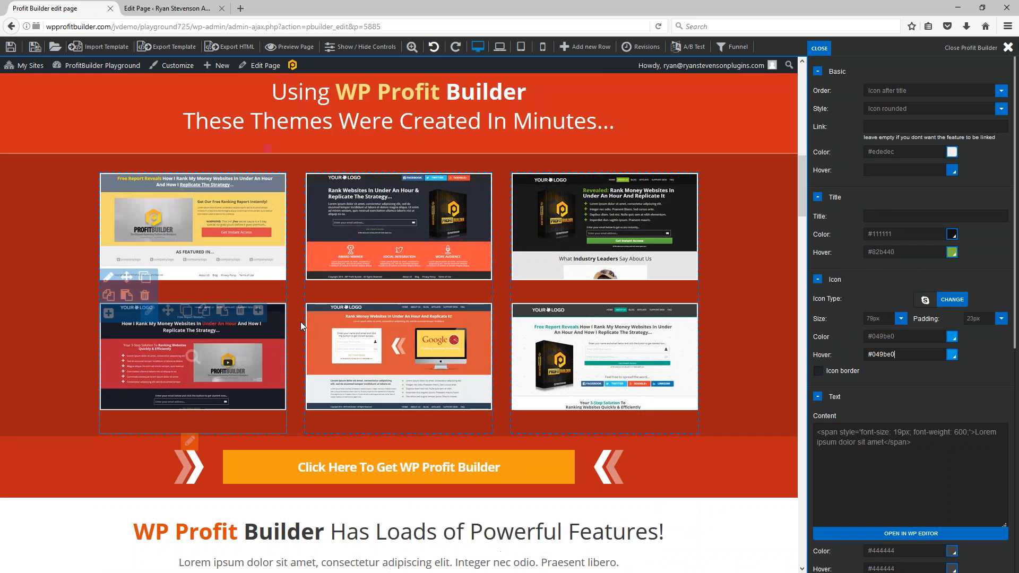
pyautogui.scroll(7, 204, 274)
pyautogui.scroll(-6, 204, 273)
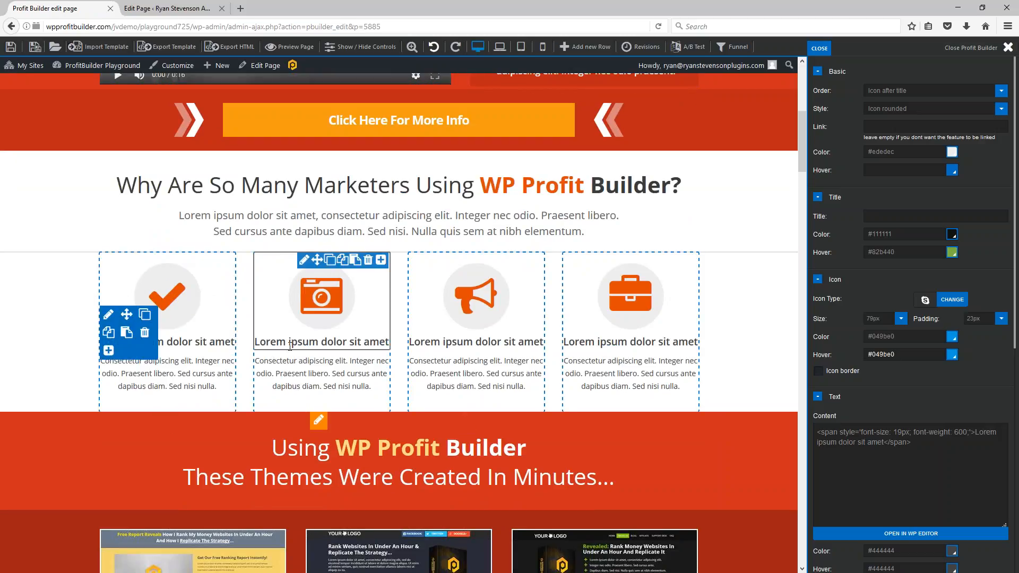
pyautogui.moveTo(298, 361); pyautogui.dragTo(394, 363)
pyautogui.scroll(6, 394, 363)
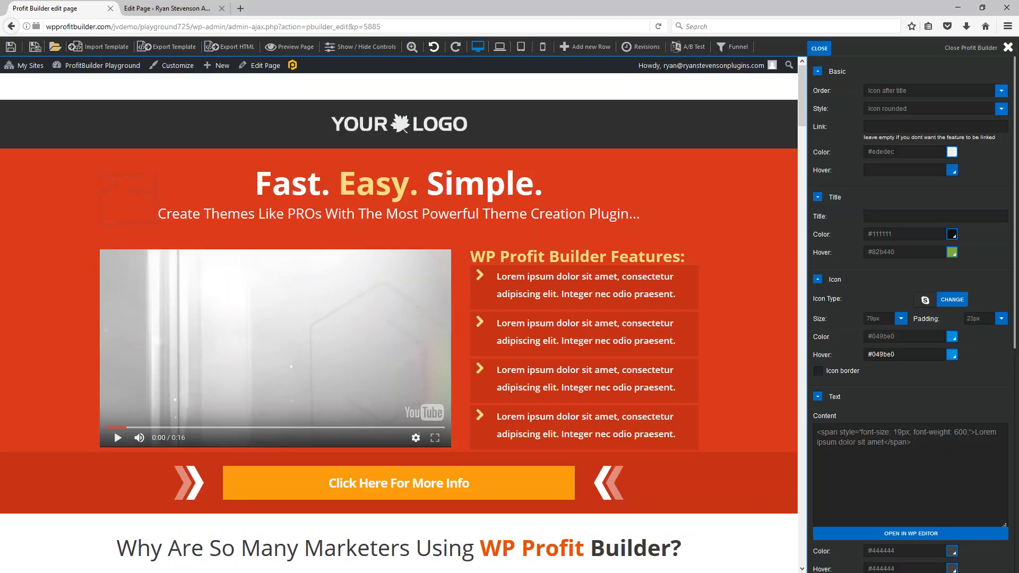
# - Save the customized page
pyautogui.click(10, 50)
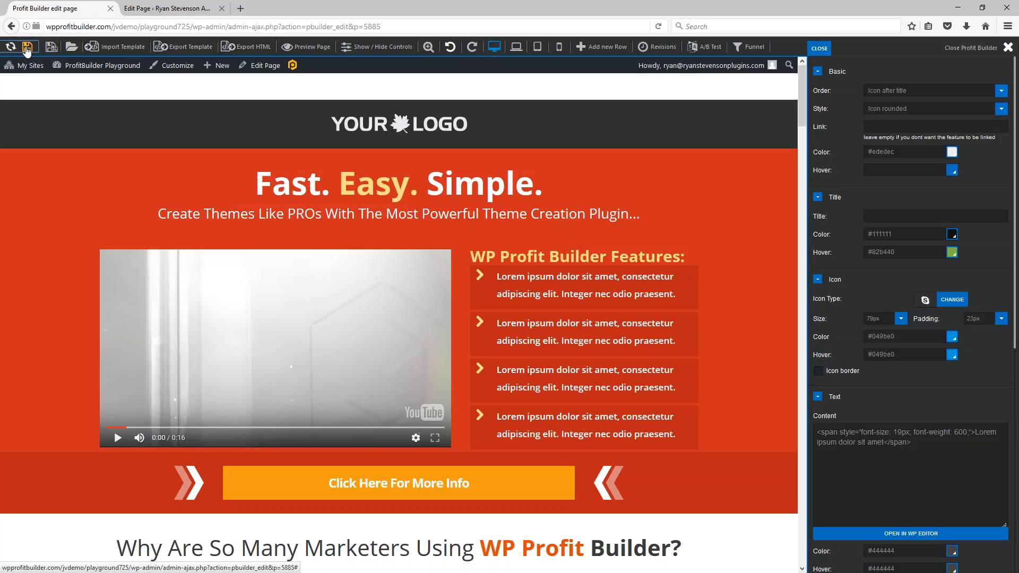
pyautogui.moveTo(51, 201)
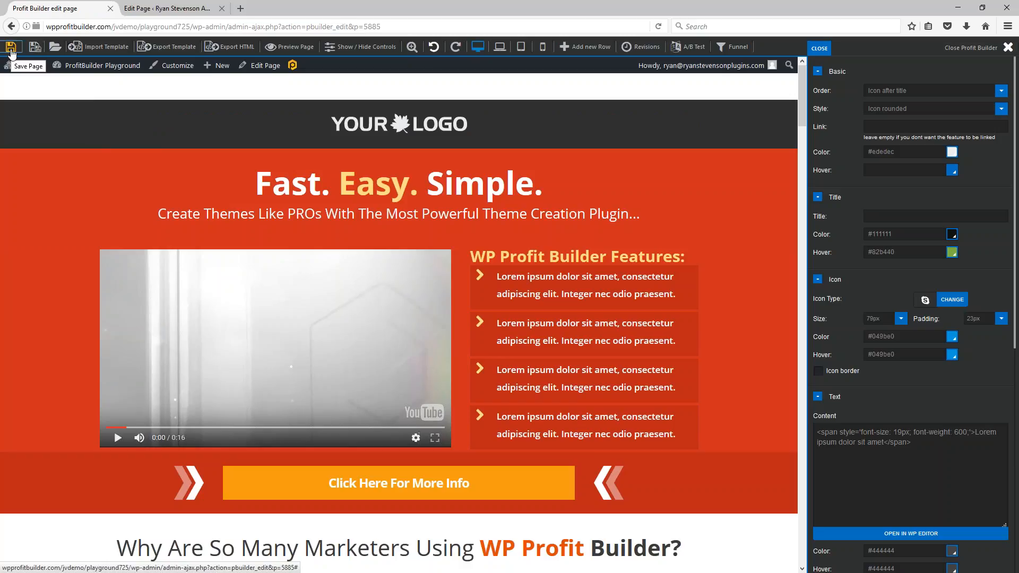
pyautogui.moveTo(258, 68)
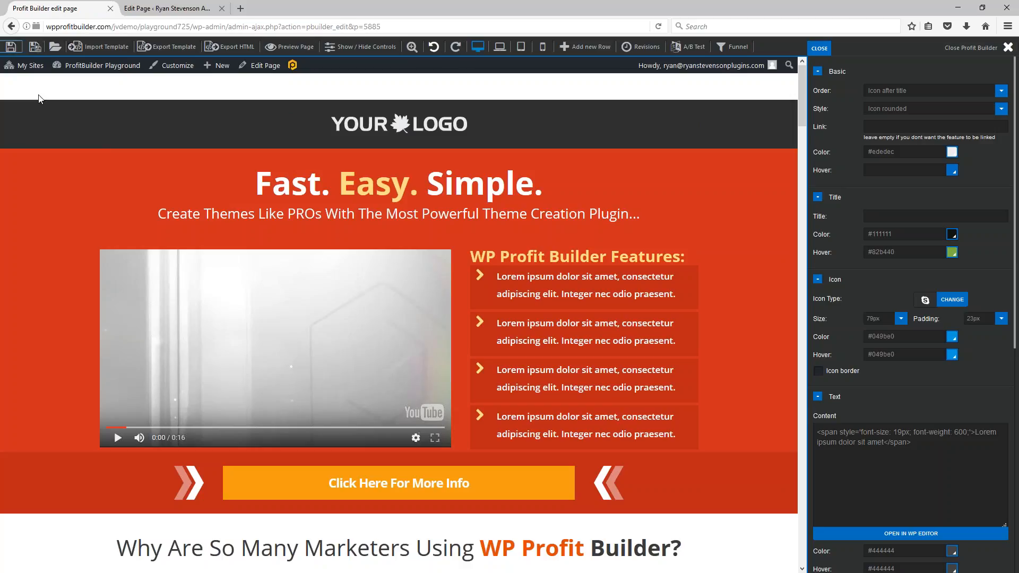
# - Save the page design as a reusable template named "Example Template"
pyautogui.moveTo(251, 276)
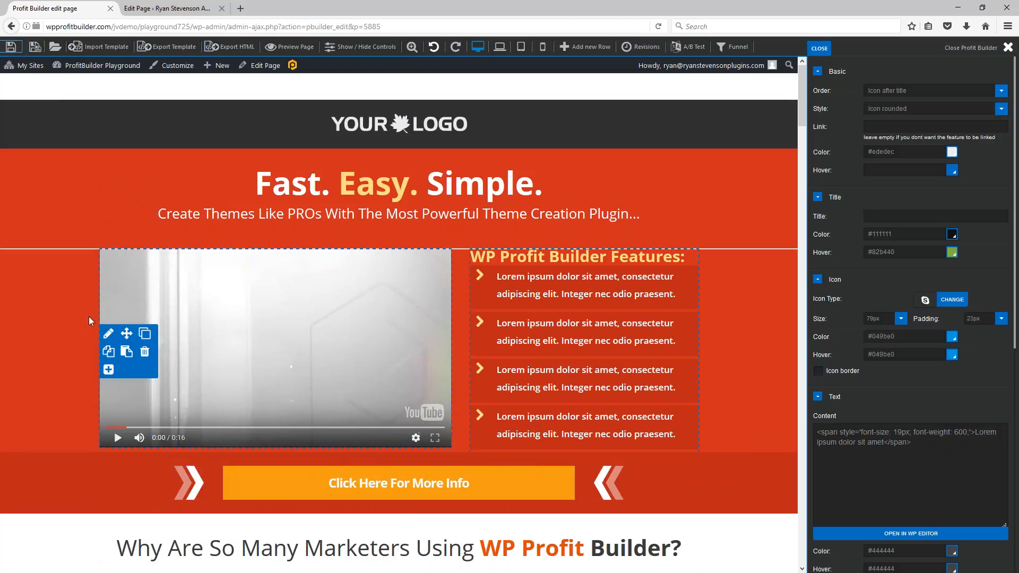
pyautogui.click(34, 48)
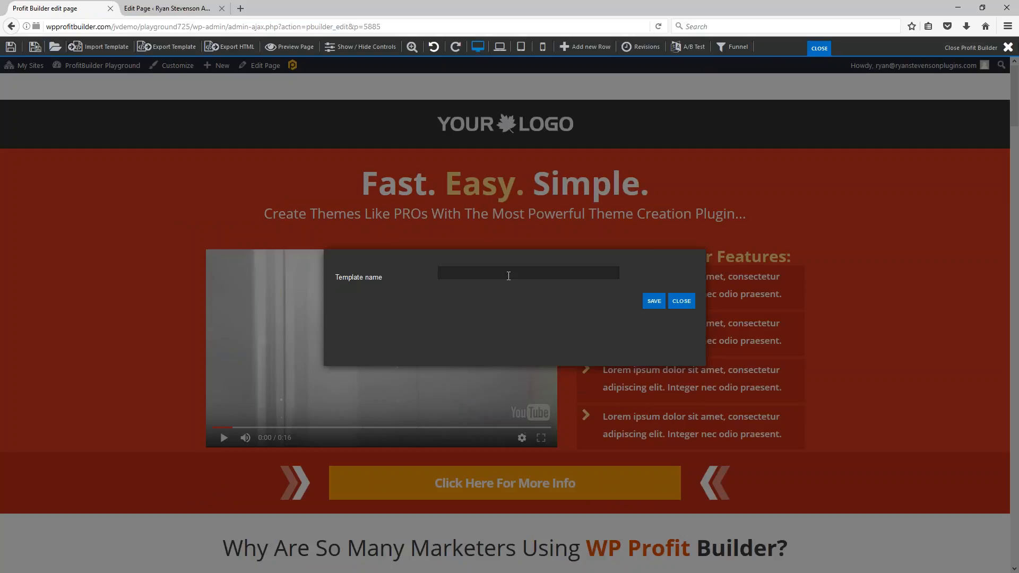
pyautogui.write('Example Template')
pyautogui.click(654, 302)
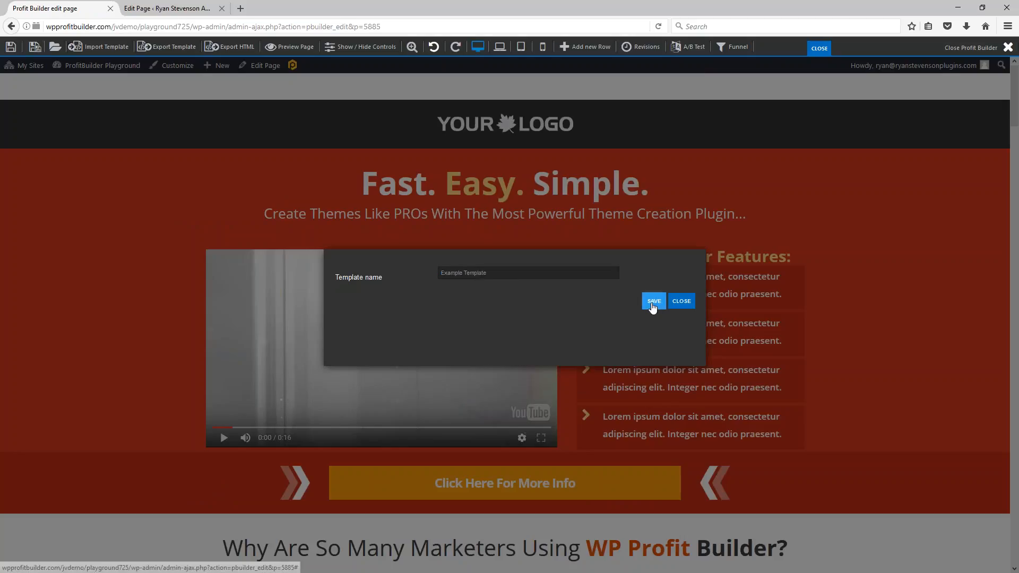